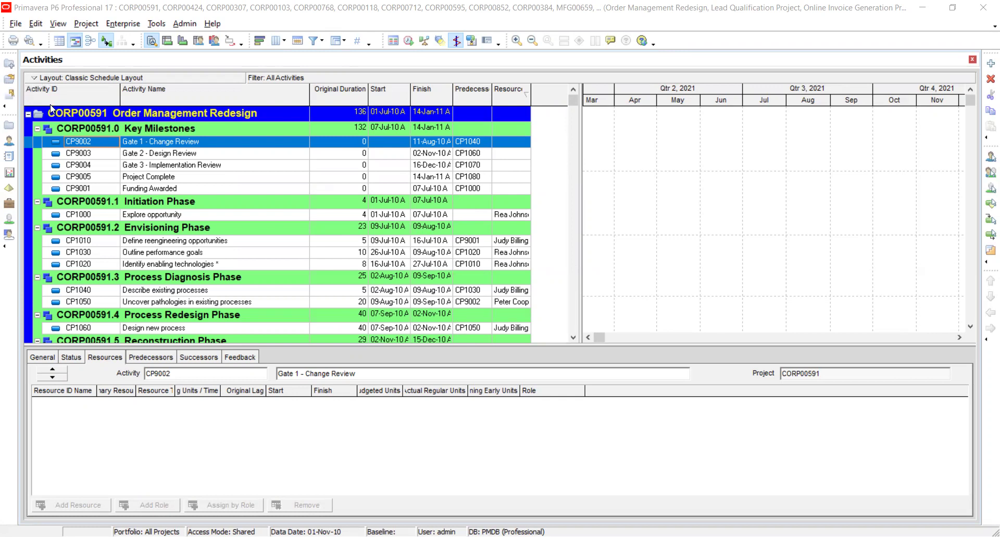
Open the Construction of Base Camp project (Project ID 001) and widen the activity table beside the Gantt chart.
click(9, 66)
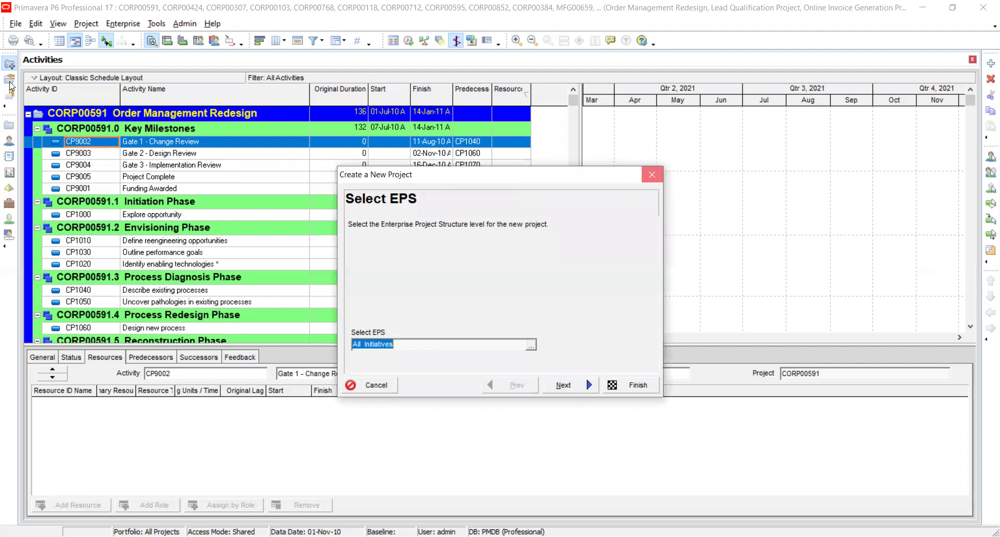
key(Escape)
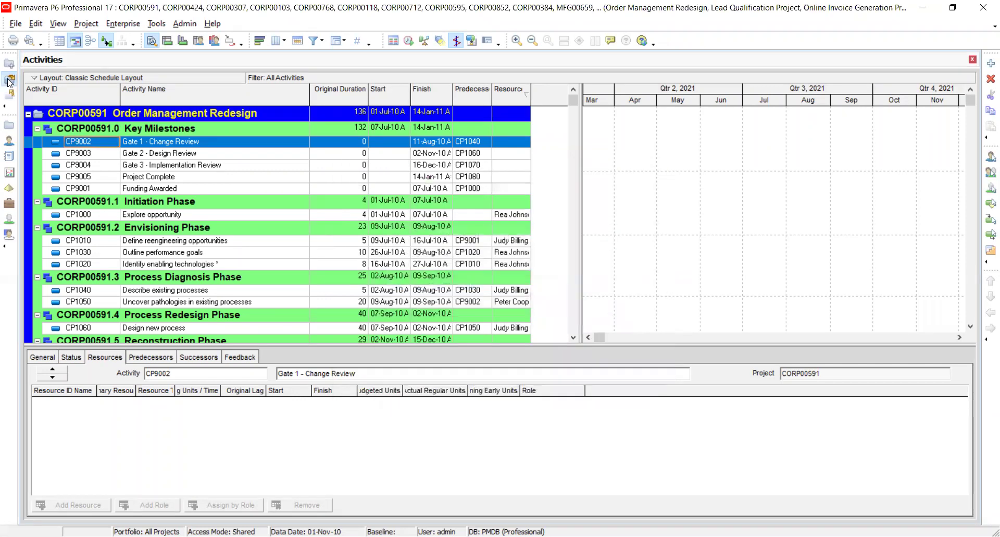
click(10, 80)
scroll(461, 290, down, 6)
scroll(461, 290, down, 9)
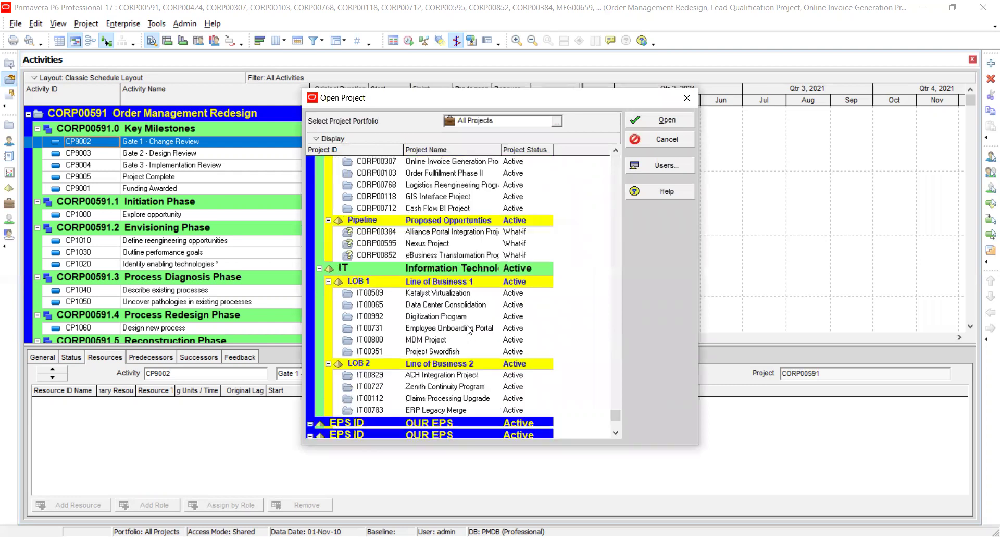
scroll(453, 433, down, 1)
click(440, 425)
click(670, 119)
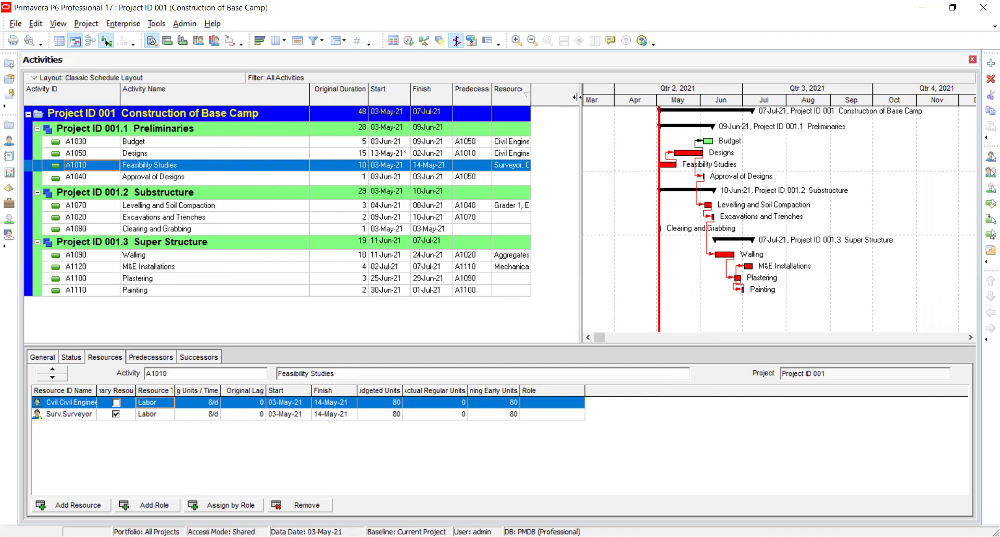
drag(578, 97, 615, 98)
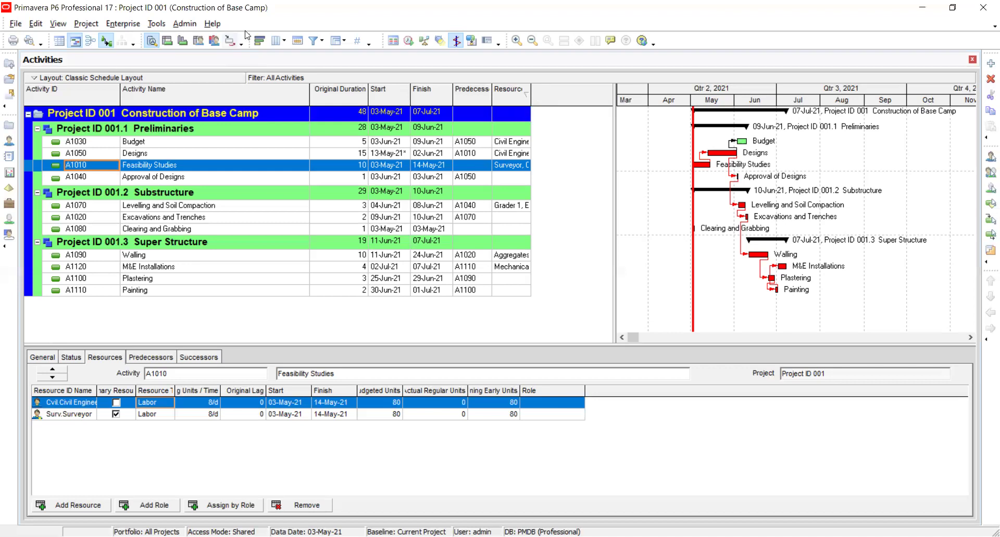
Look through the available activity column groups, including User Defined, Activity Codes - Global, Costs and Dates.
click(276, 40)
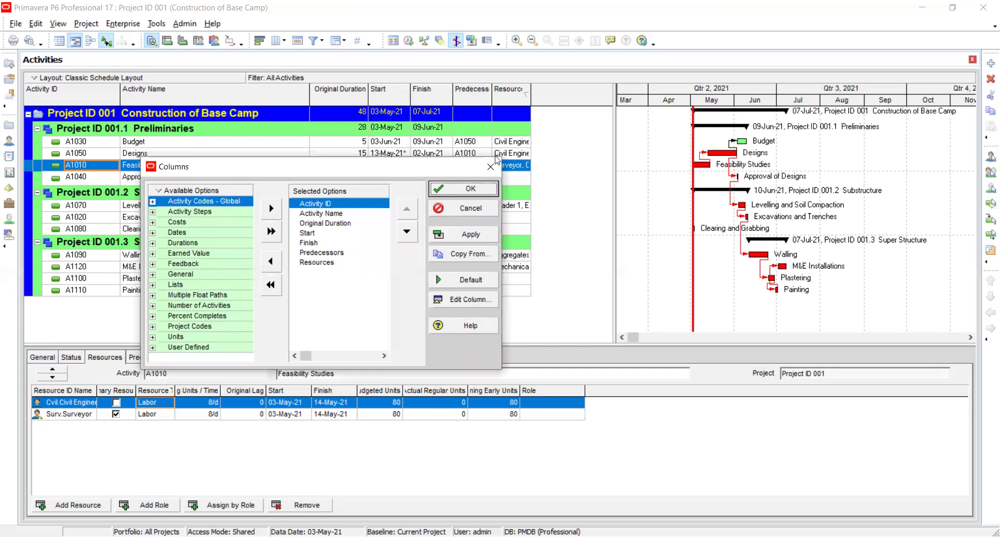
key(Escape)
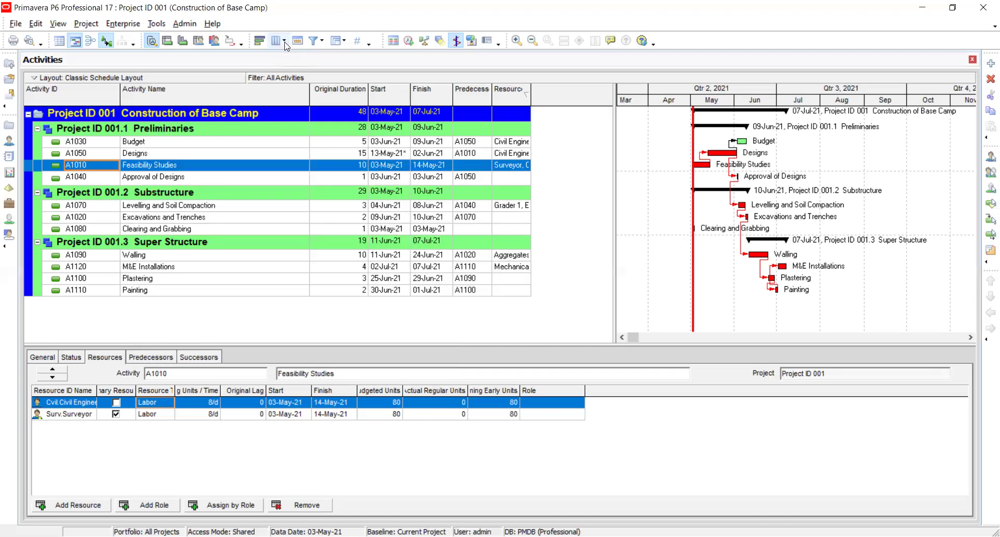
click(285, 44)
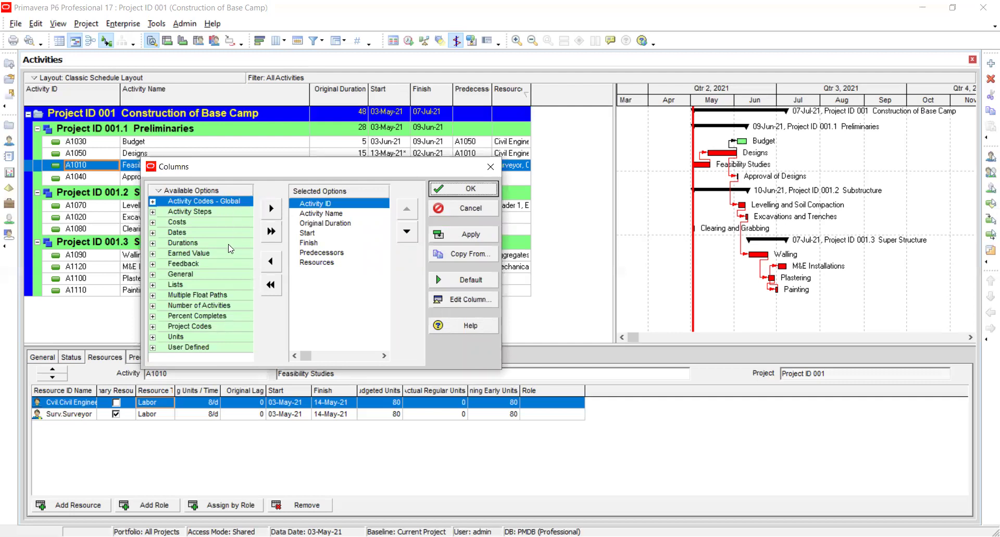
click(153, 232)
drag(198, 231, 166, 205)
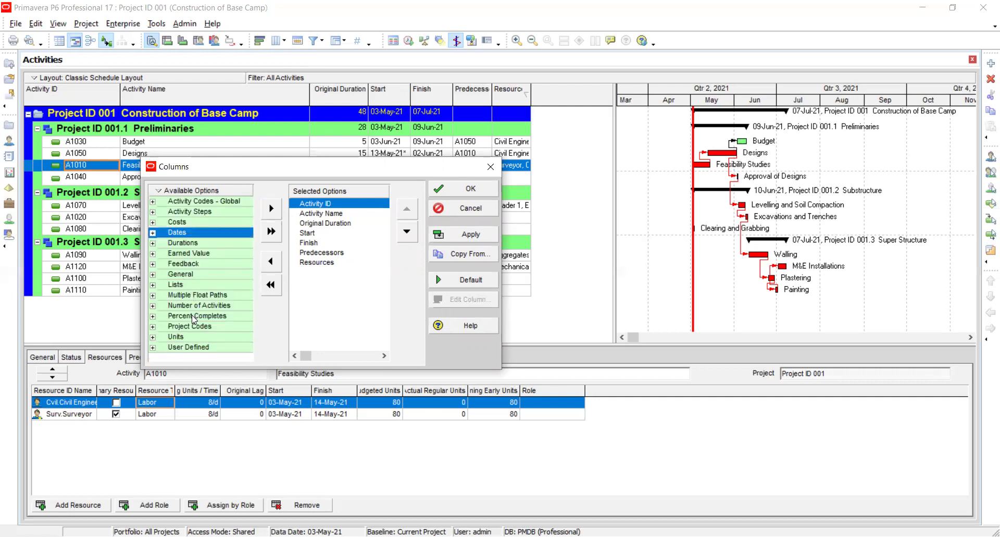
click(152, 347)
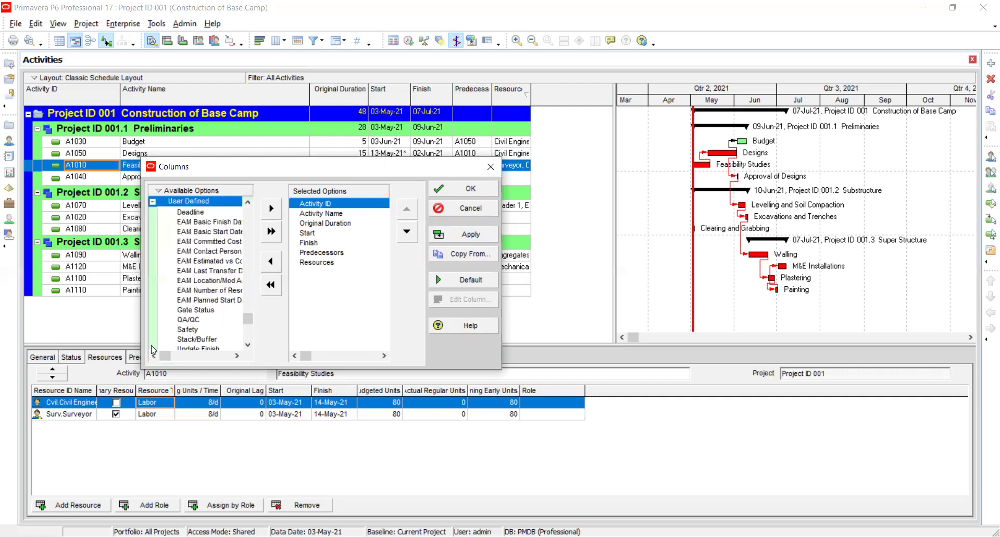
drag(247, 319, 248, 284)
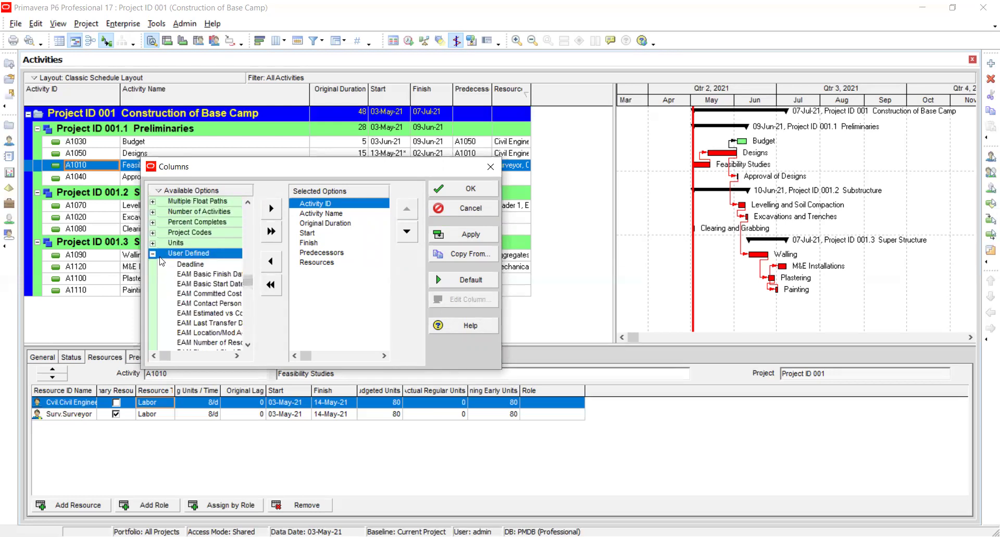
click(153, 254)
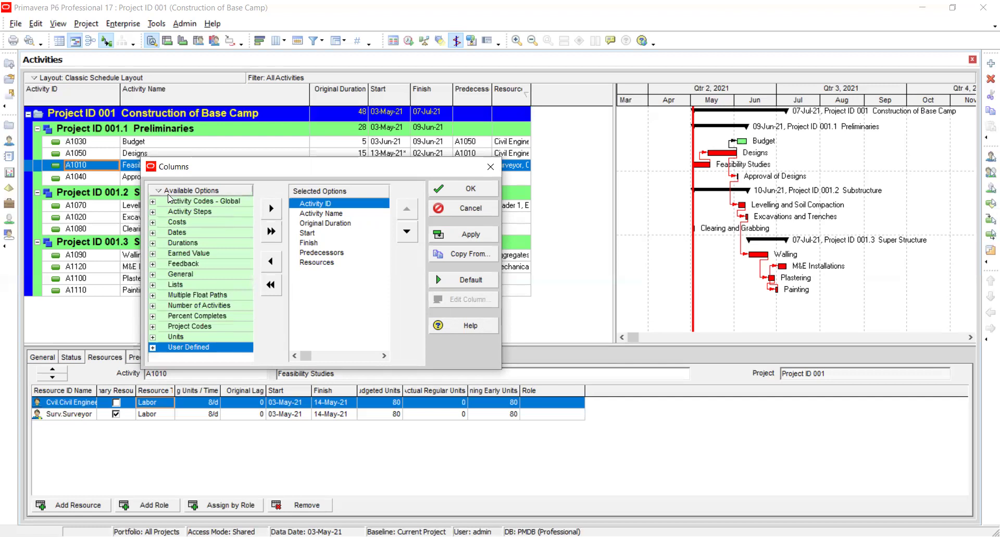
click(154, 202)
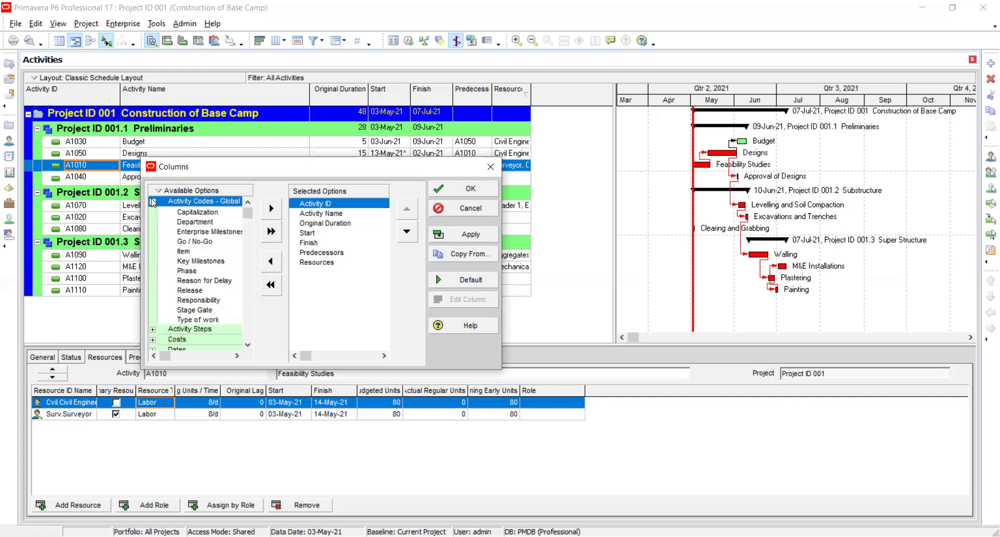
click(153, 201)
click(152, 212)
click(153, 212)
click(154, 221)
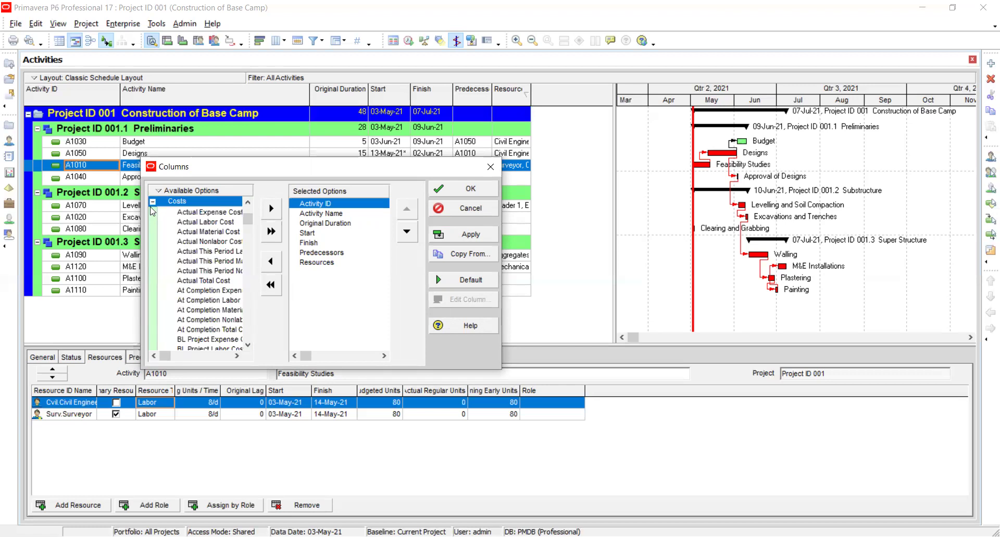
click(152, 204)
click(152, 233)
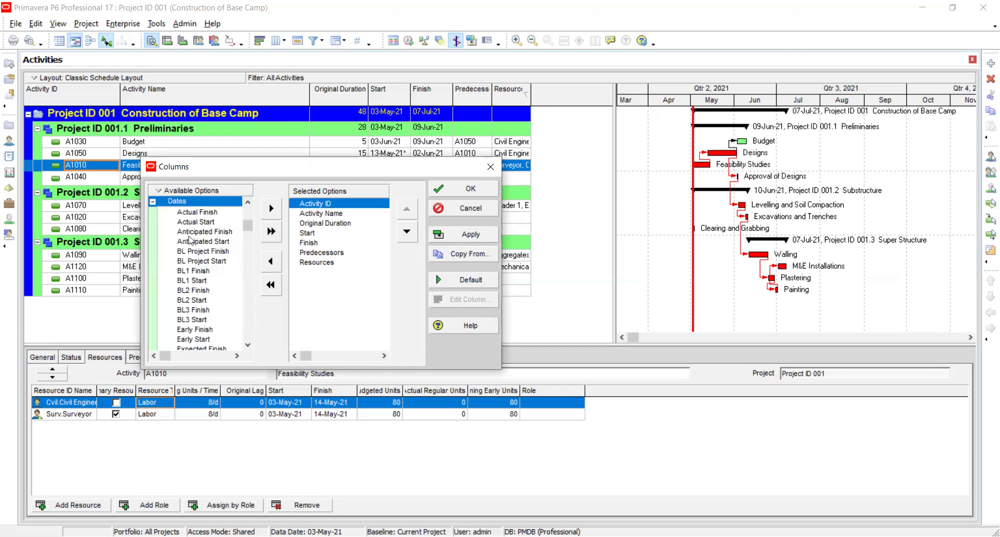
scroll(248, 344, down, 3)
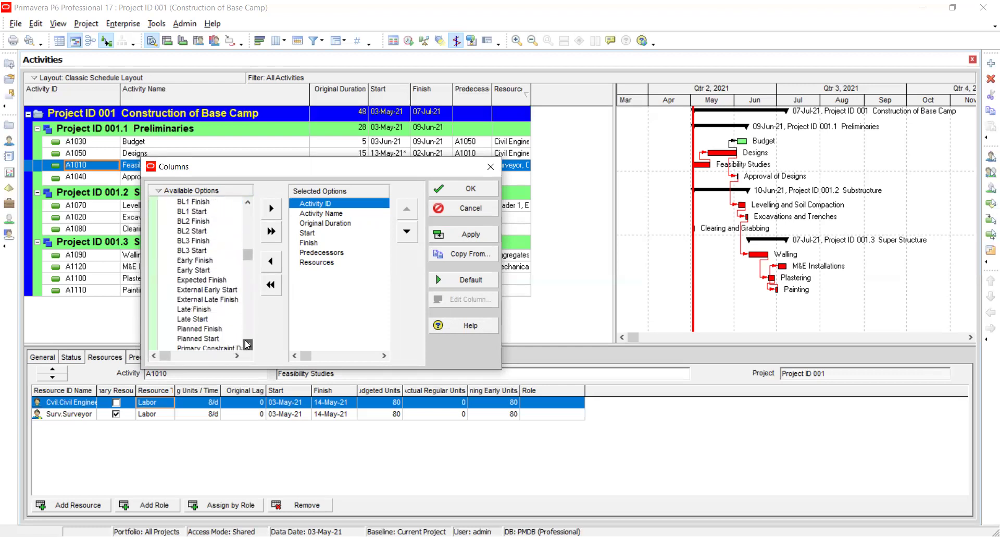
scroll(248, 344, down, 3)
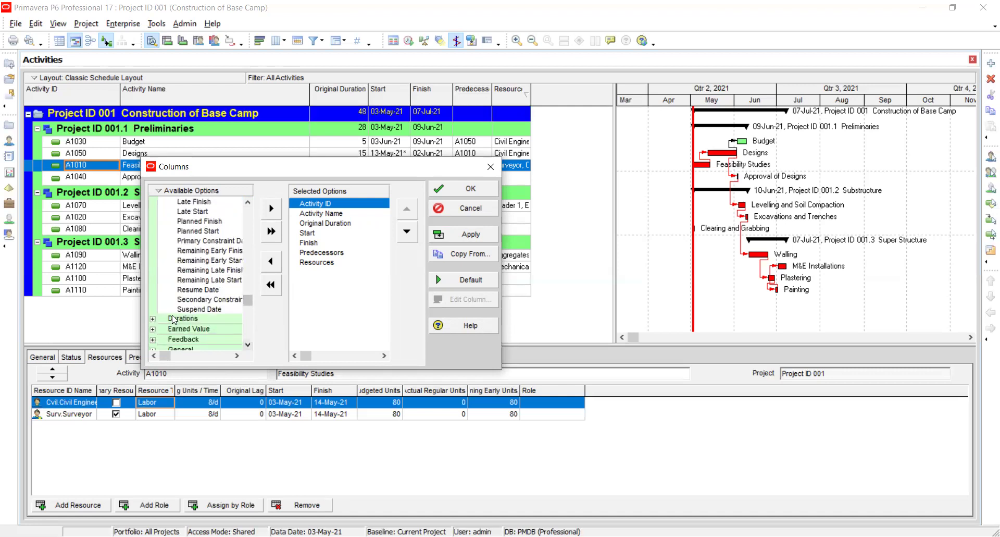
Add the Total Float column from the Durations group and place it between Original Duration and Start.
click(153, 318)
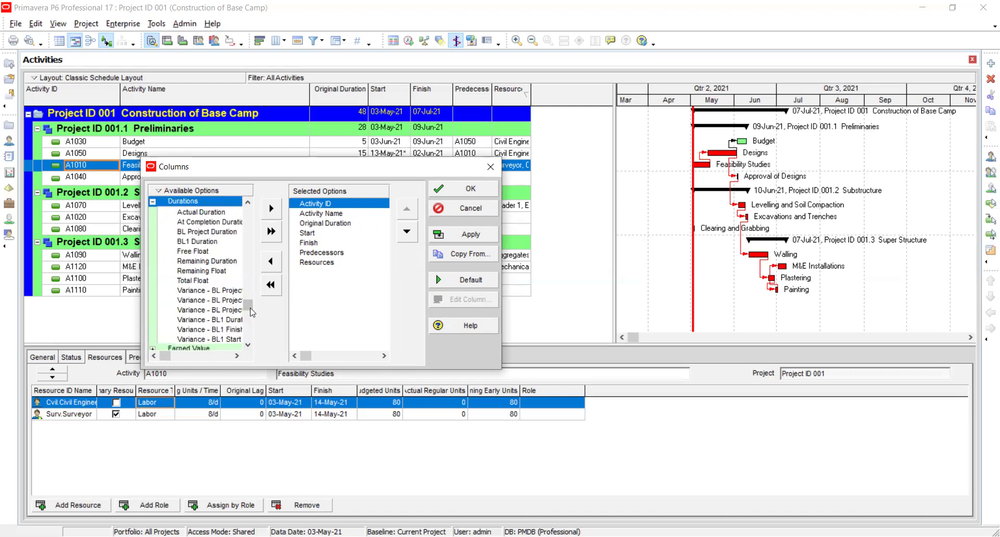
click(213, 282)
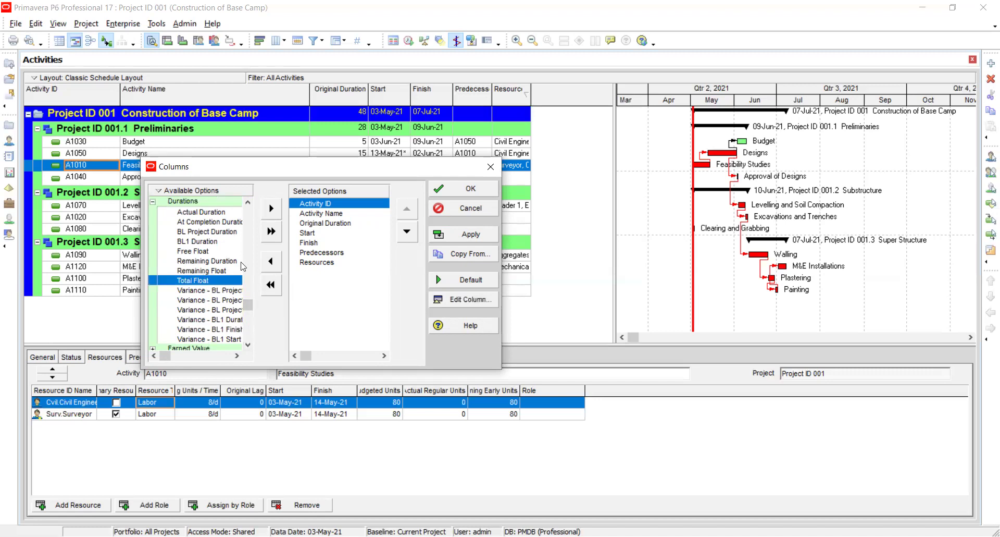
click(271, 208)
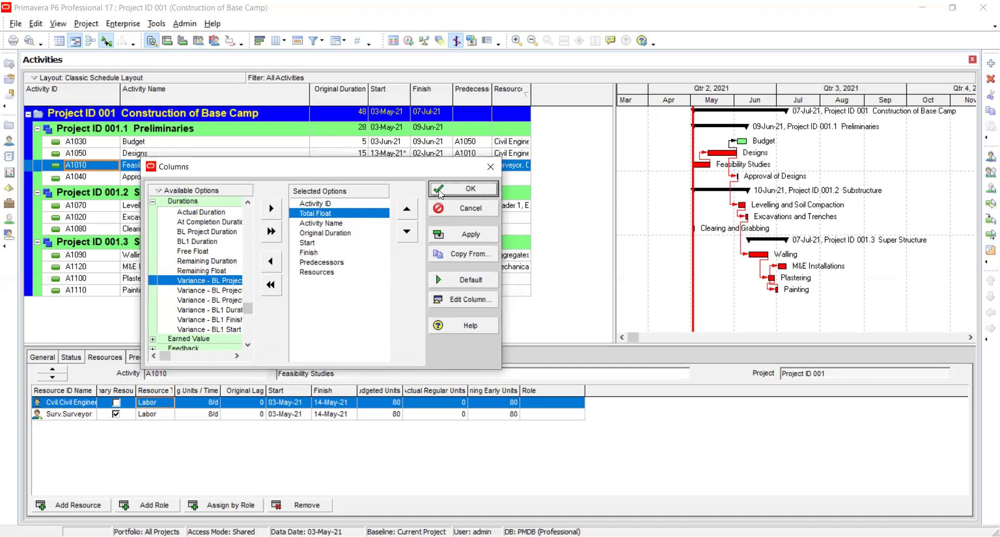
key(Return)
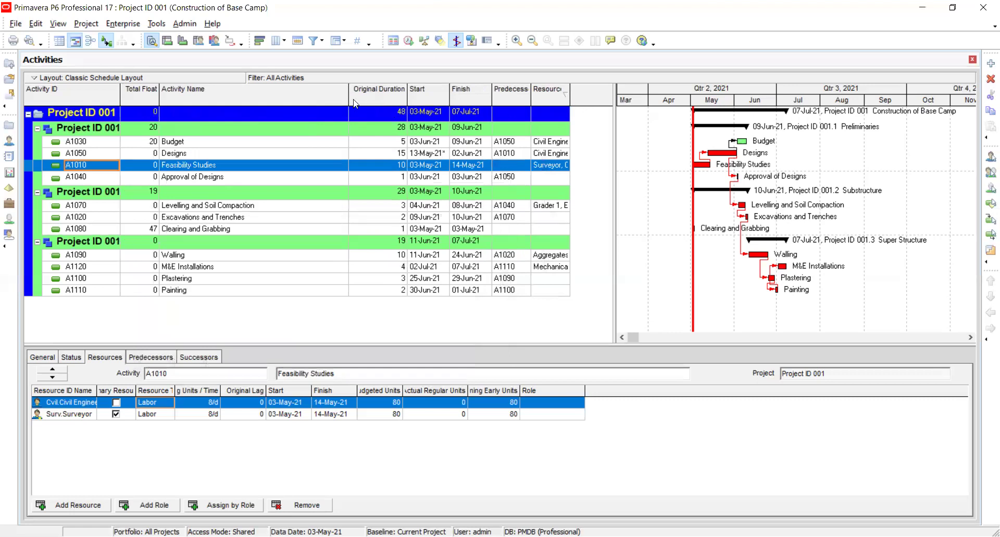
click(140, 93)
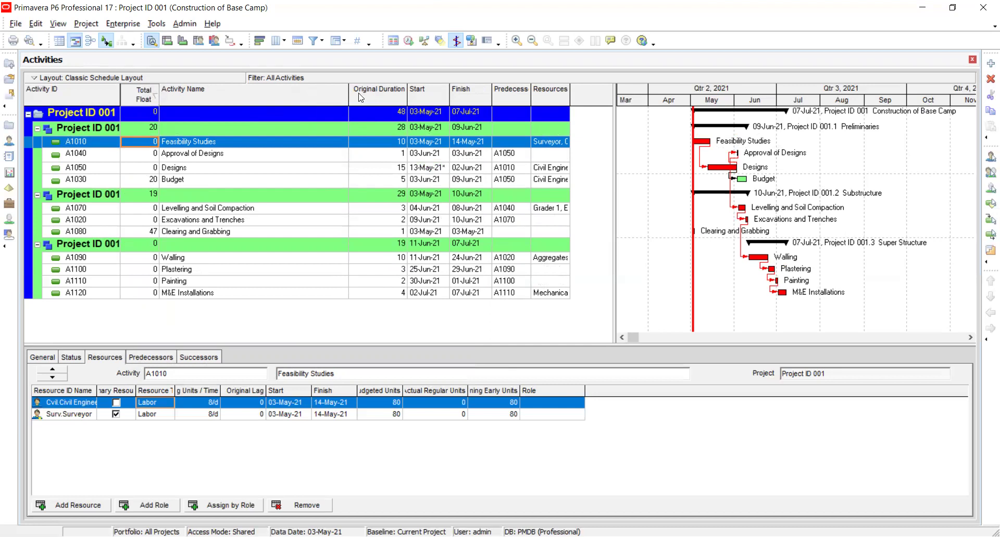
drag(361, 96, 360, 97)
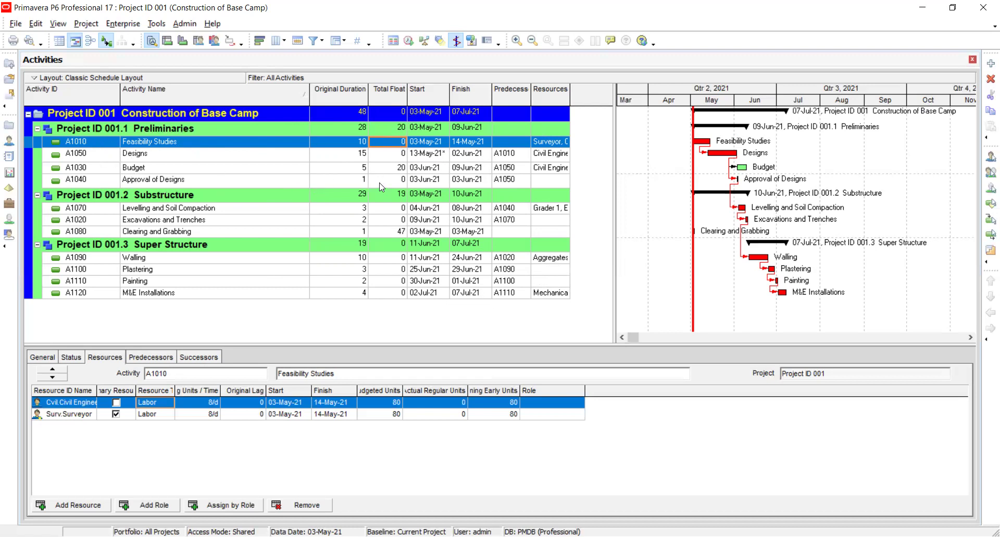
Examine the original duration and total float of Budget, Feasibility Studies, Clearing and Grabbing, and Approval of Designs.
click(391, 170)
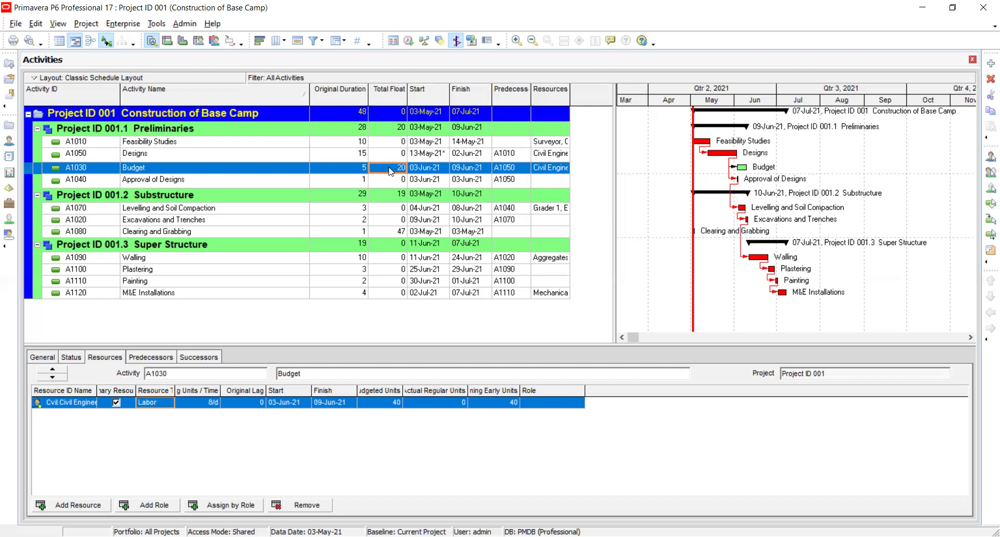
click(390, 143)
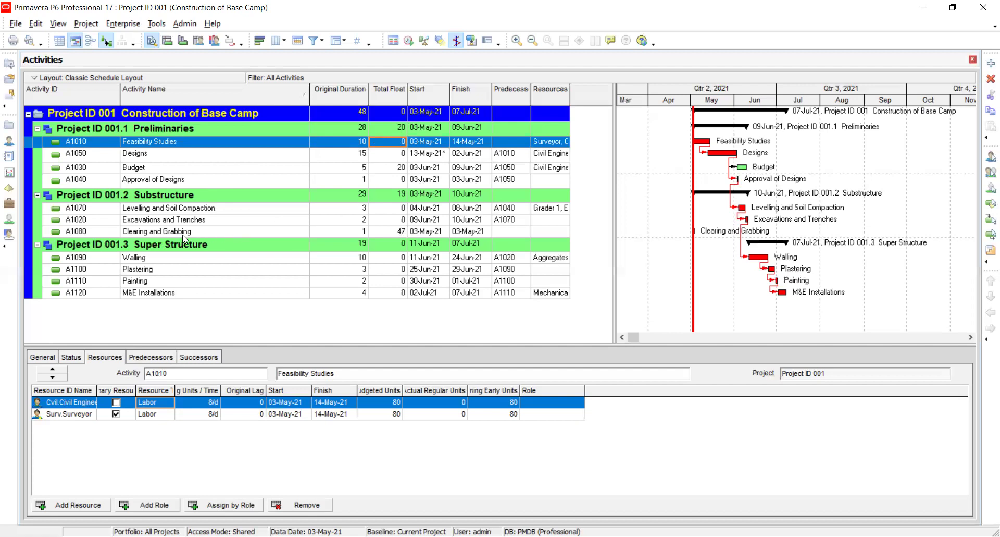
click(359, 232)
click(397, 230)
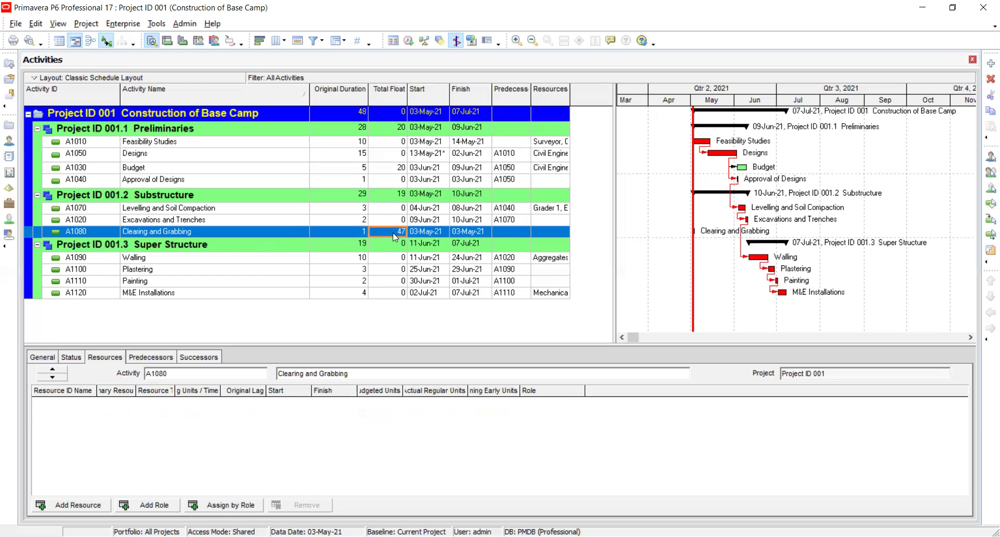
click(357, 169)
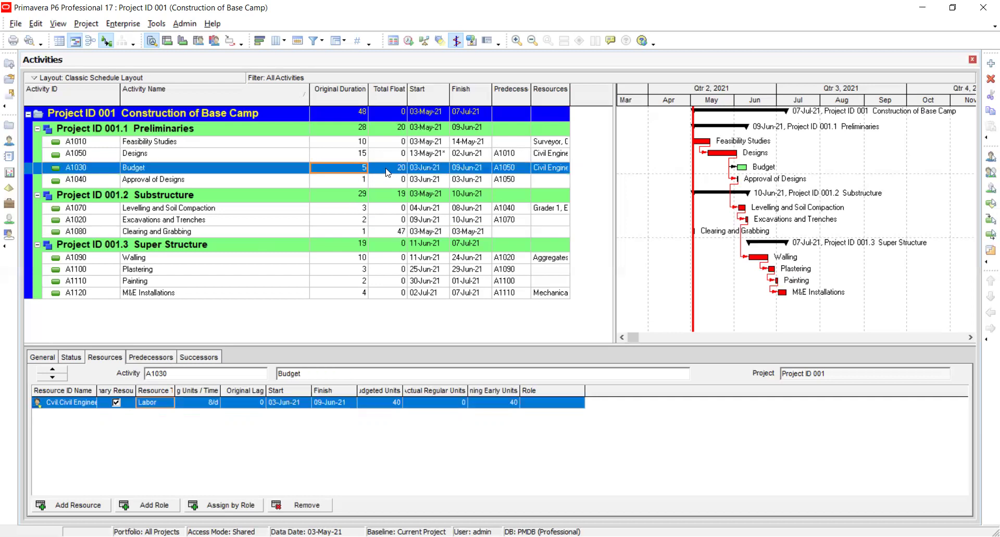
click(397, 169)
click(342, 181)
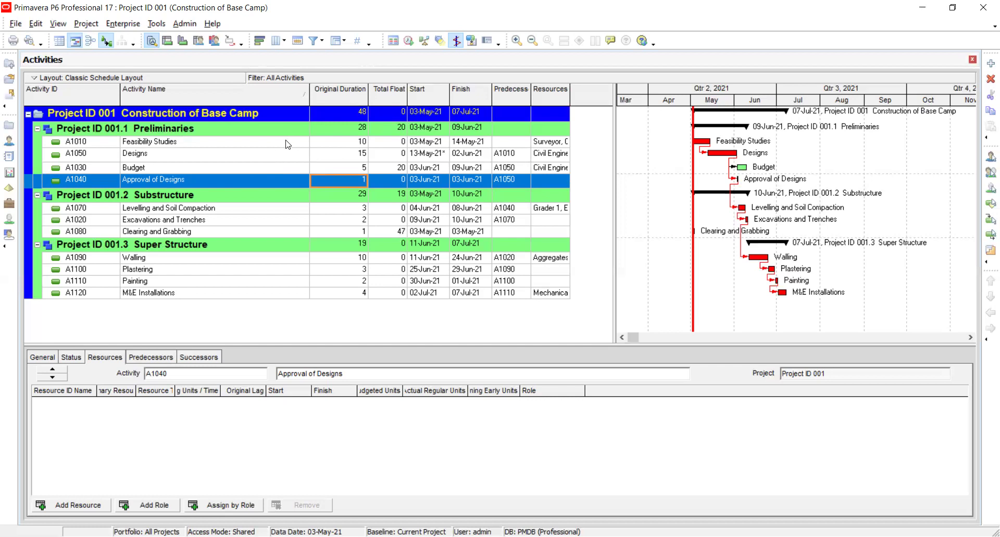
click(210, 168)
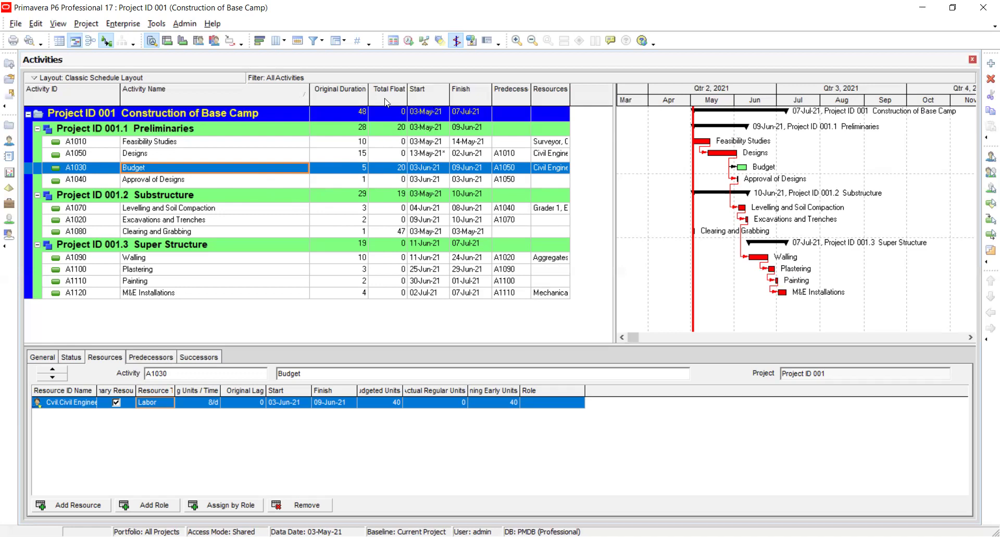
Apply the default Critical filter so that only critical activities are shown in the current layout.
click(324, 41)
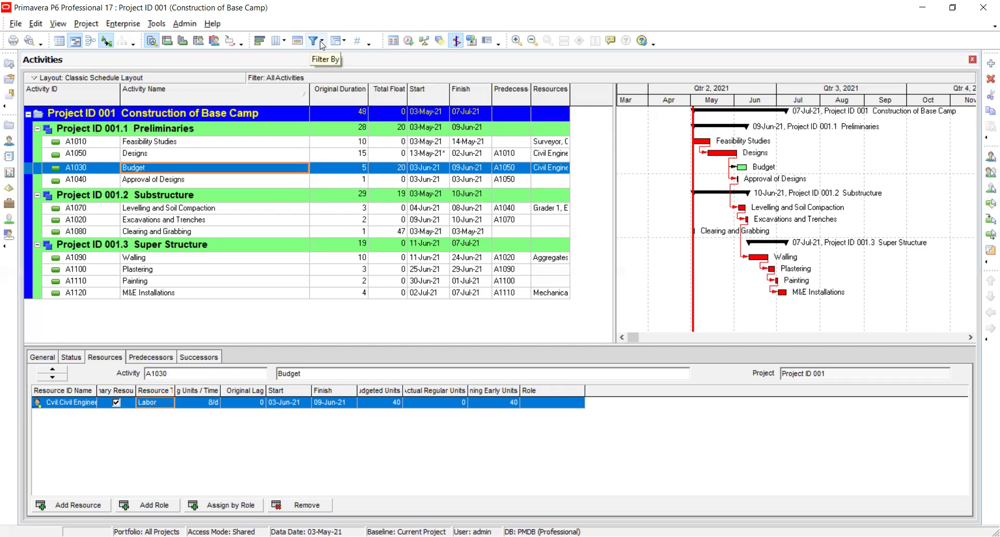
click(315, 41)
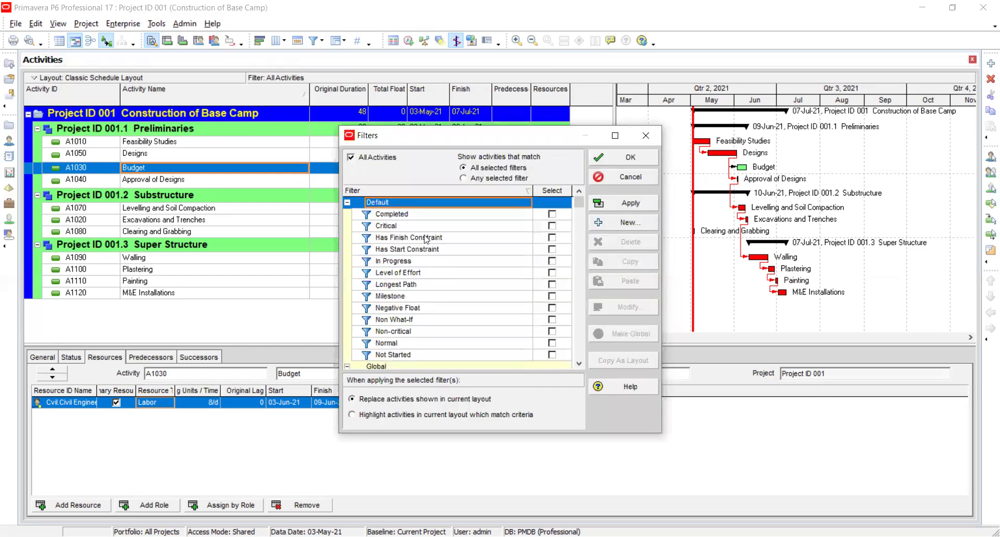
scroll(412, 260, down, 2)
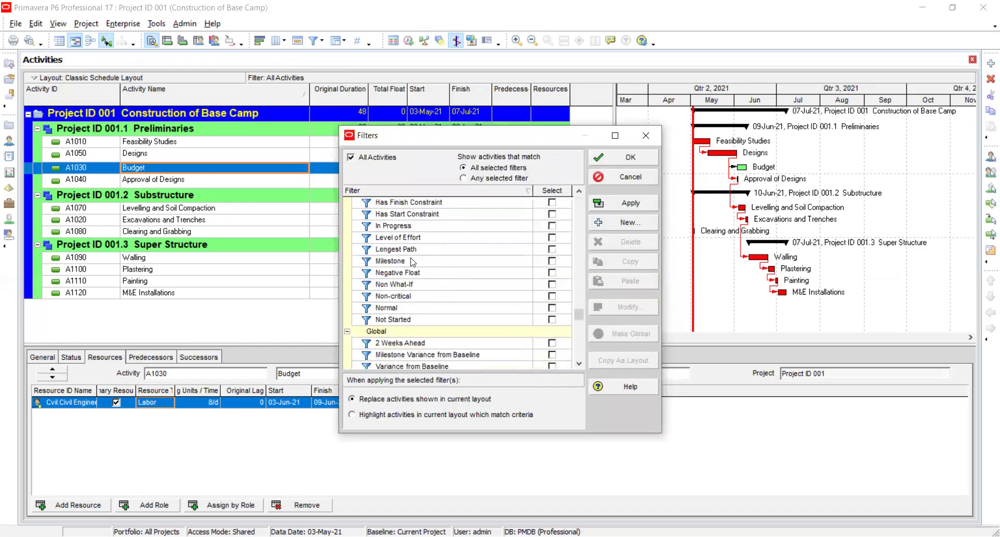
scroll(413, 261, up, 1)
scroll(412, 262, up, 3)
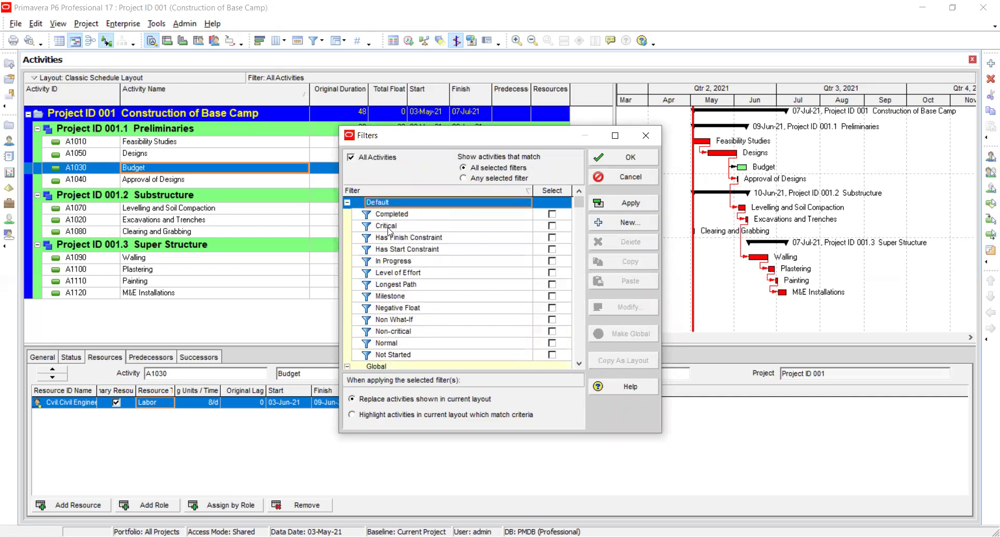
click(552, 225)
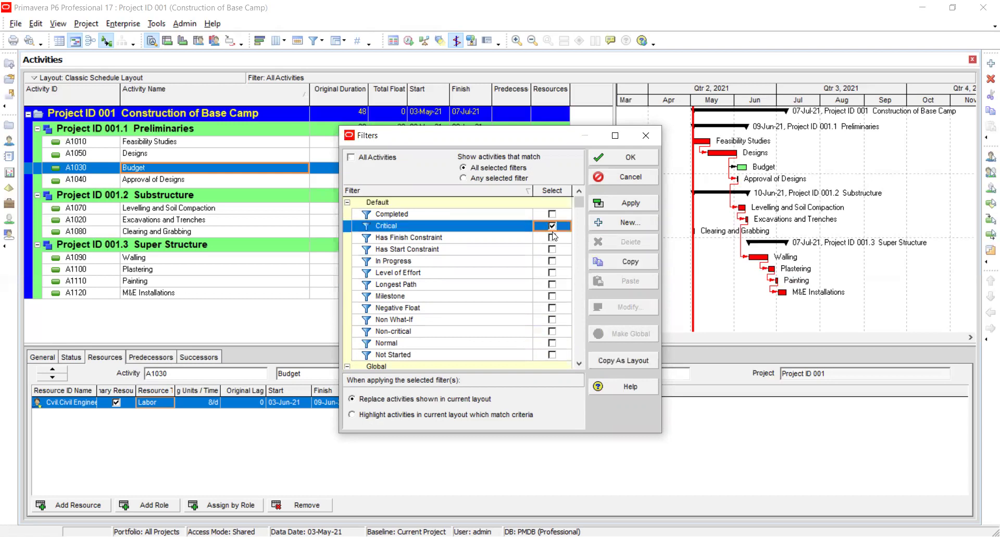
click(627, 203)
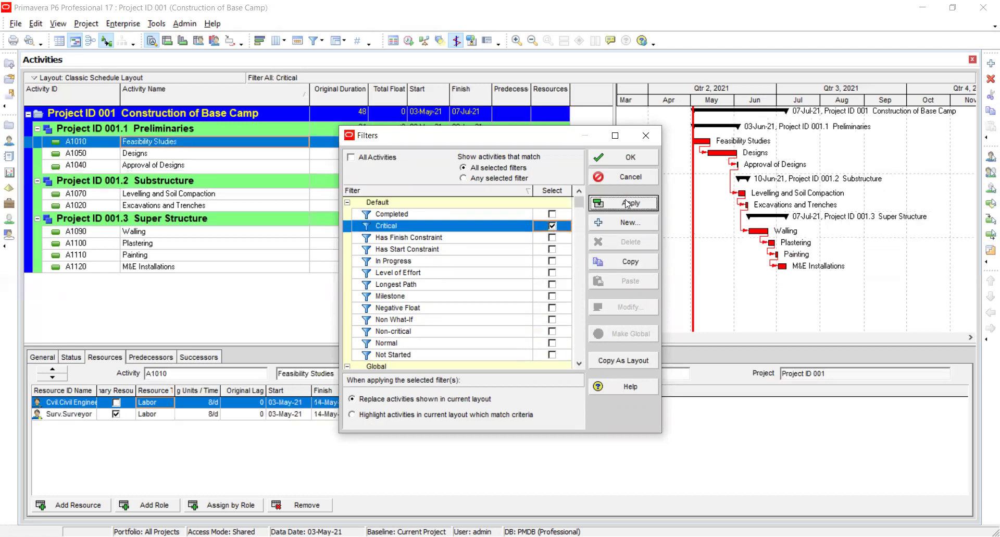
Clear the Critical filter and show all activities of the project.
click(615, 159)
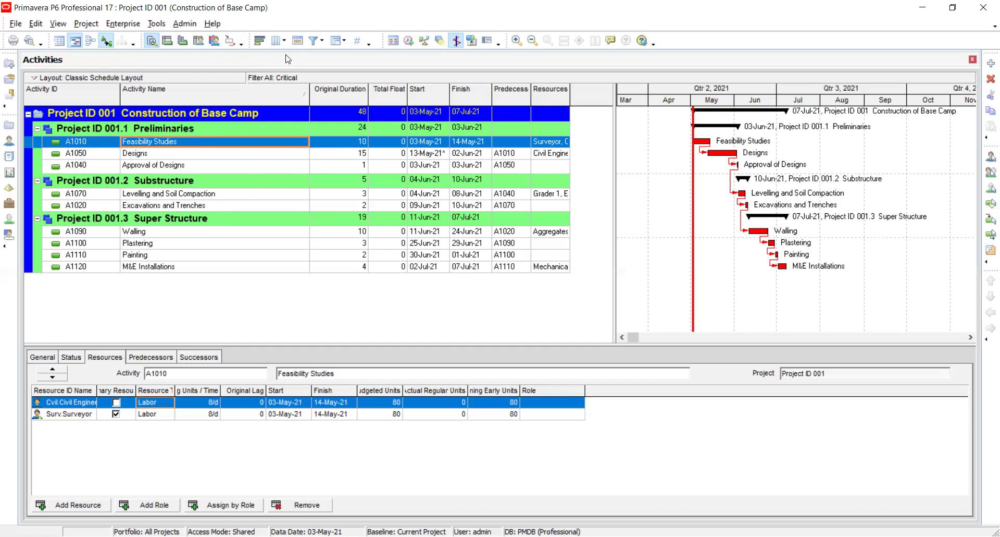
click(319, 44)
click(351, 157)
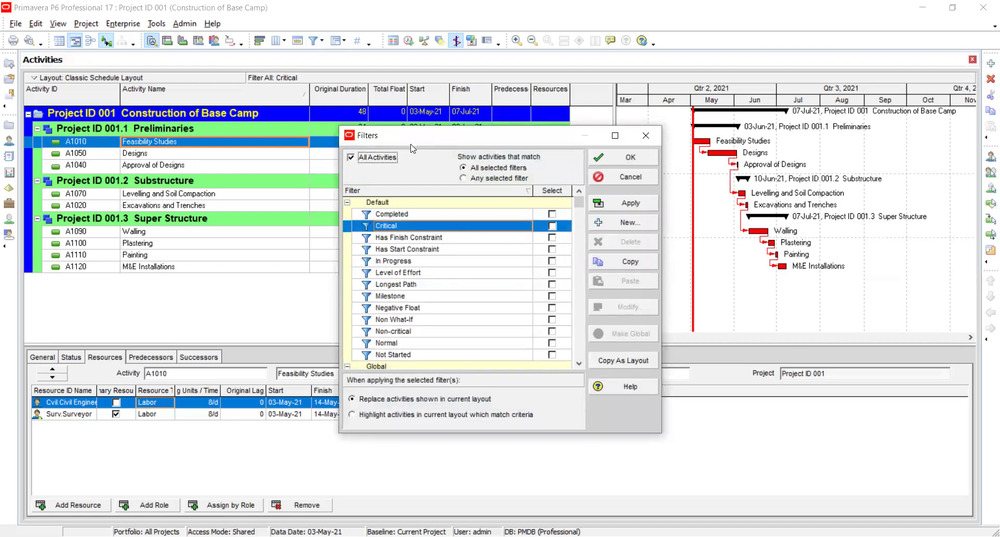
click(623, 203)
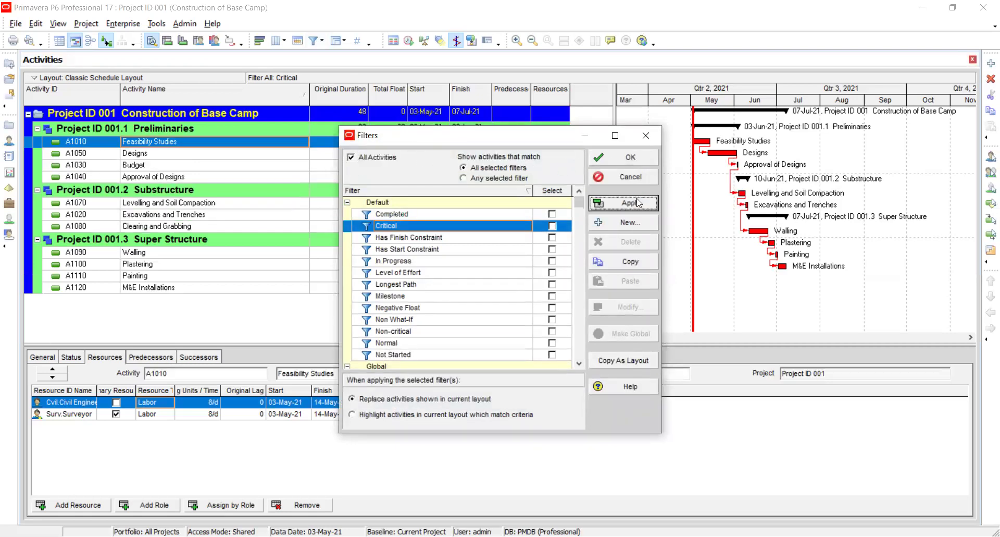
click(619, 158)
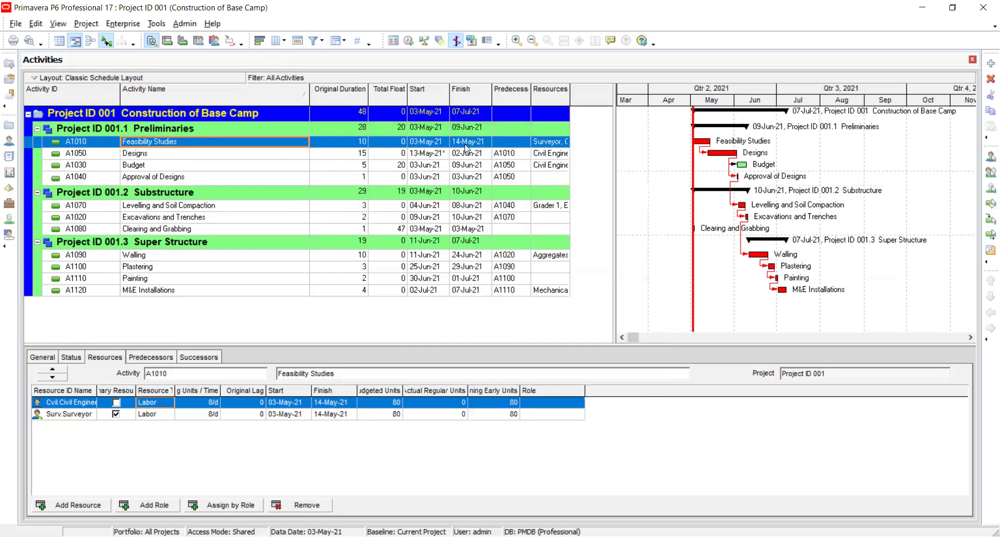
Apply the default Milestone filter so that only milestone activities are shown in the current layout.
click(321, 43)
scroll(422, 250, down, 2)
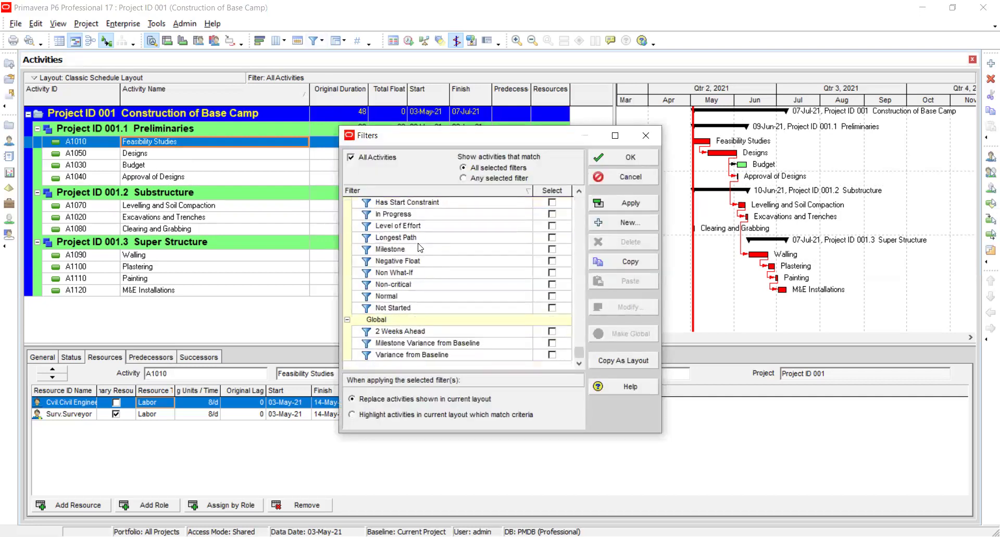
scroll(421, 248, up, 1)
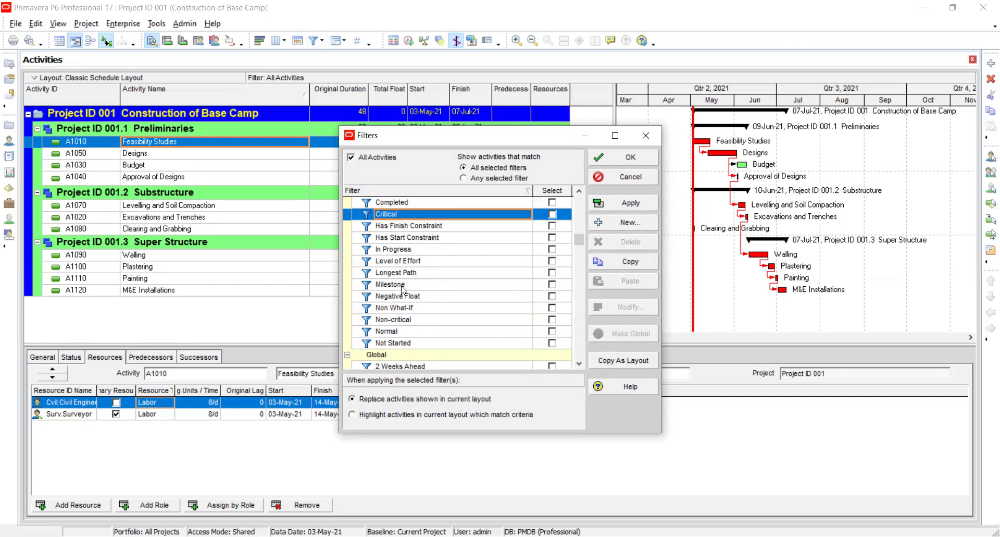
click(552, 284)
click(620, 157)
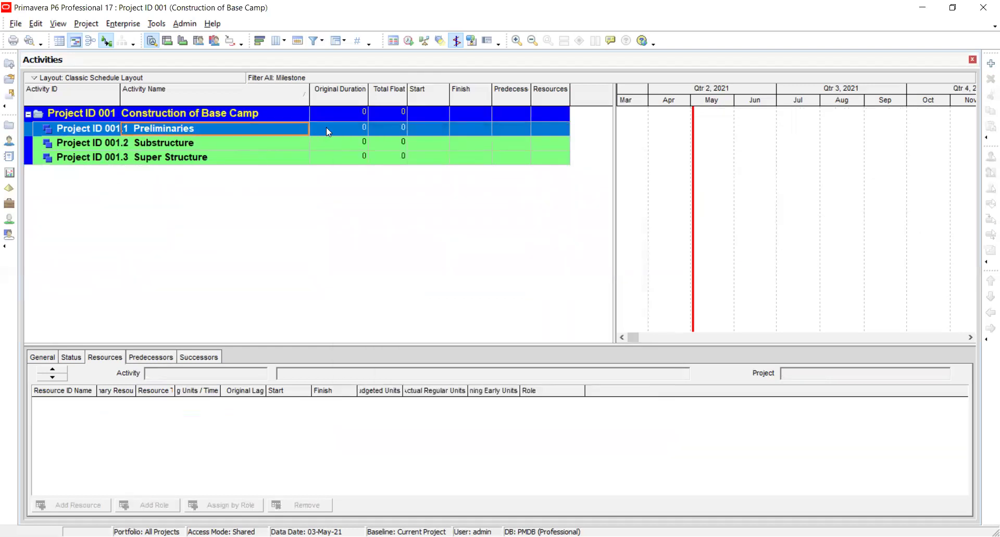
Remove the Milestone filter and show all activities again.
click(314, 40)
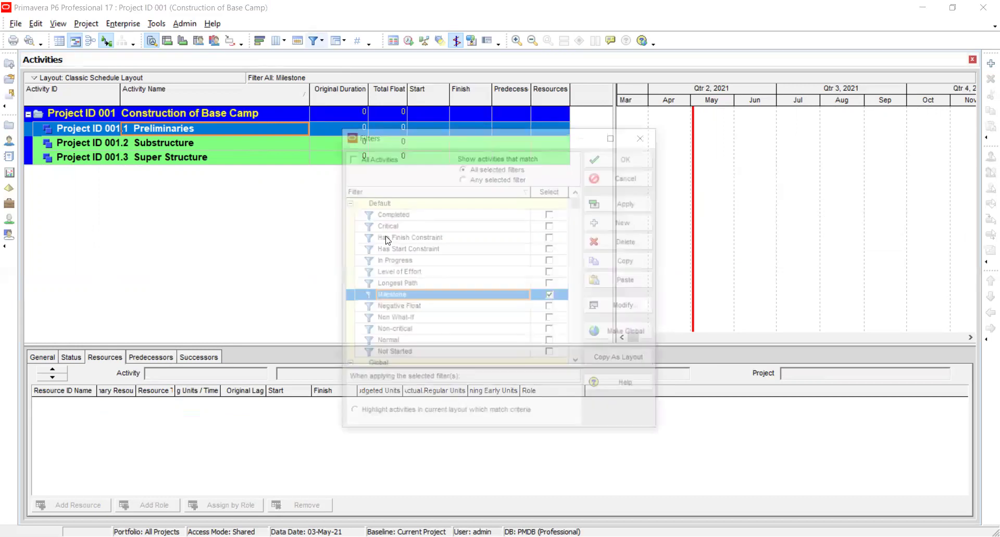
click(552, 296)
click(628, 201)
click(620, 156)
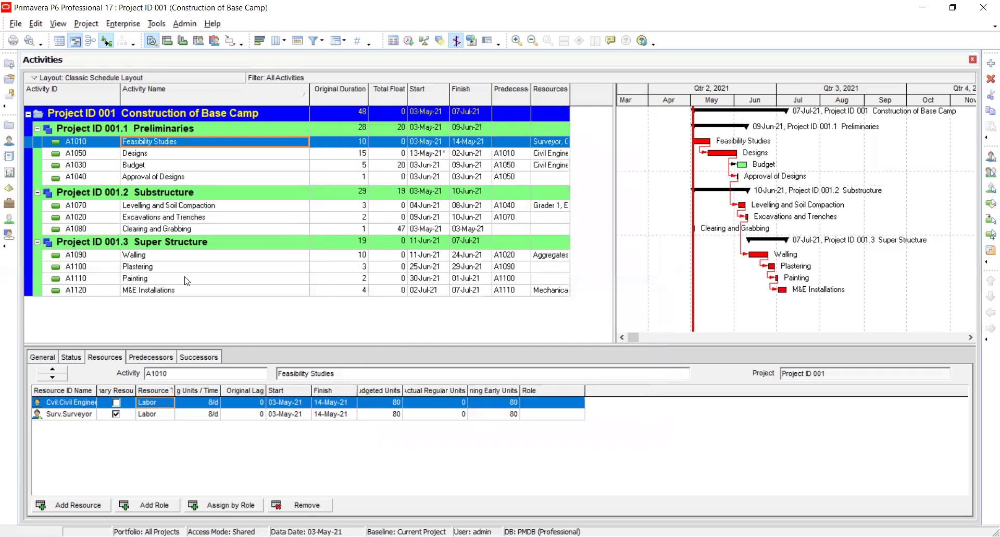
Widen the Activity ID column and add an activity named Completion under the Super Structure WBS.
click(88, 245)
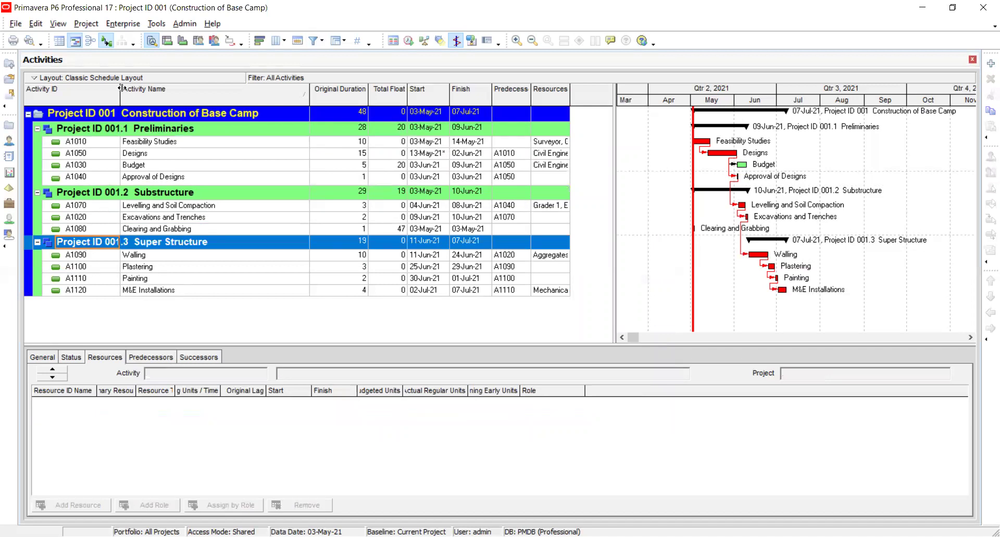
drag(121, 89, 160, 89)
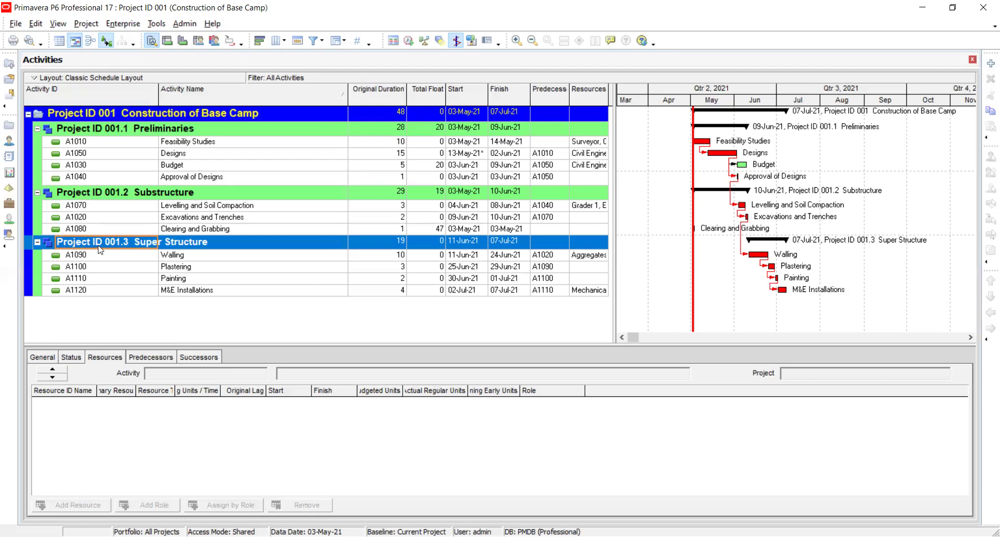
click(991, 64)
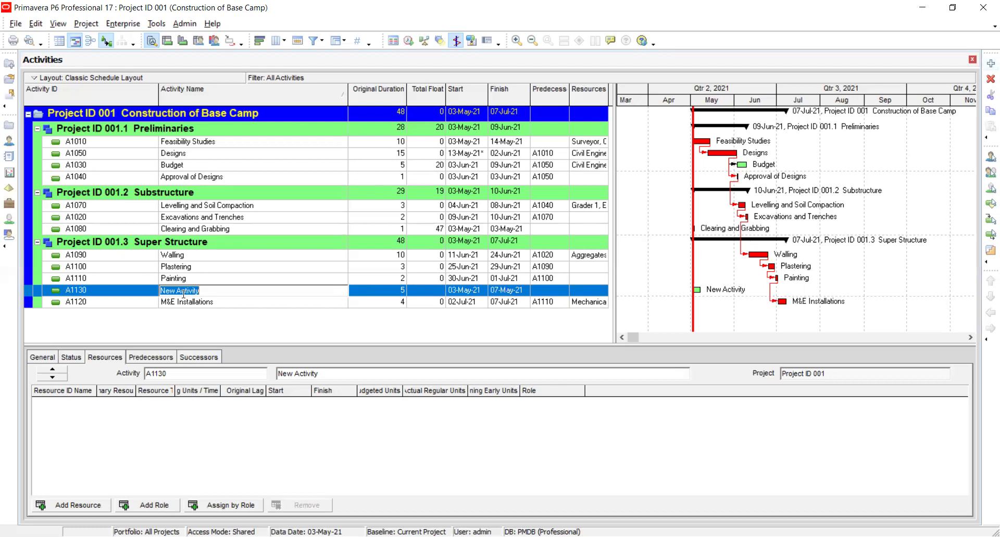
text(Completion)
key(Return)
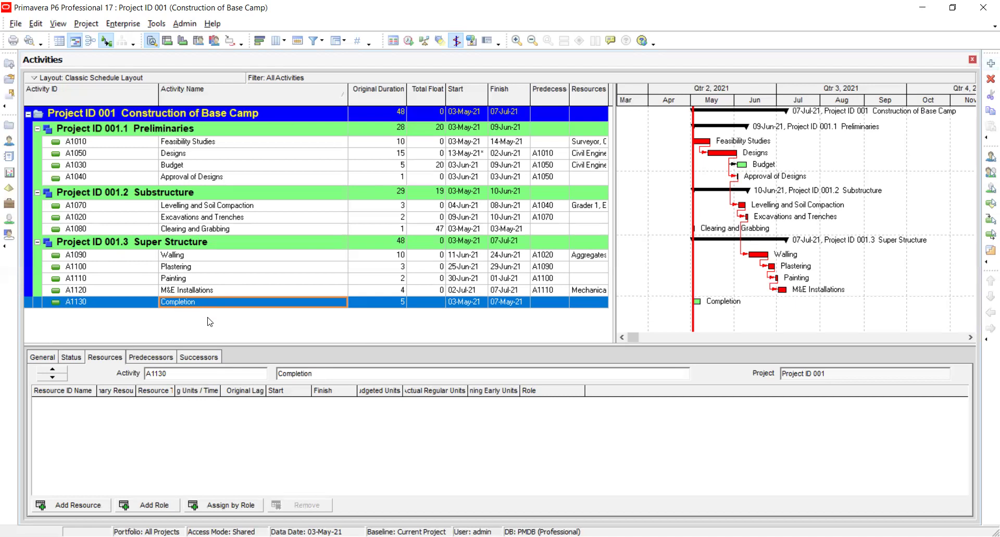
Rename the Completion activity as Completion of Project.
click(206, 302)
click(203, 302)
text(of Projext)
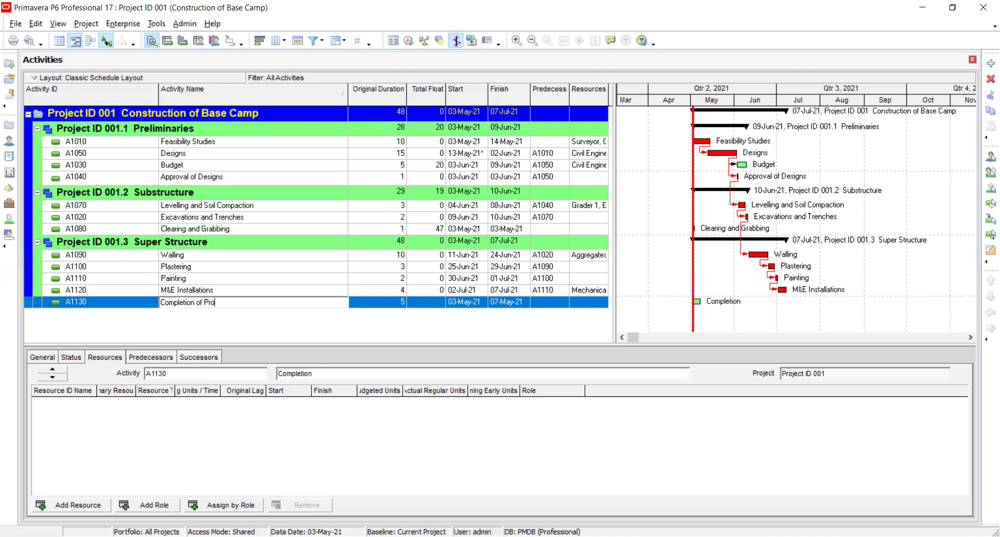
key(BackSpace)
key(BackSpace)
text(ct)
key(Return)
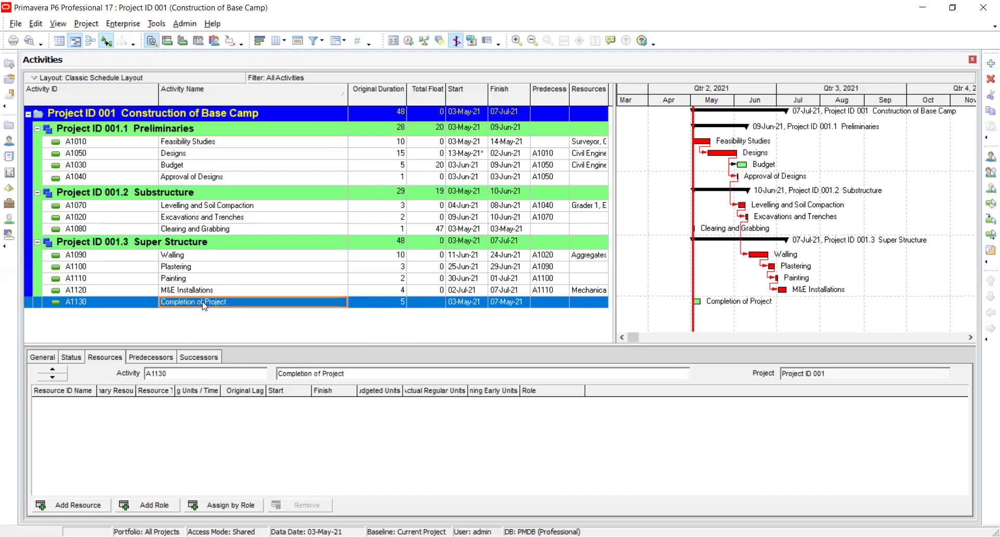
Set the original duration of Completion of Project to 0 and its activity type to Finish Milestone.
click(400, 302)
text(0)
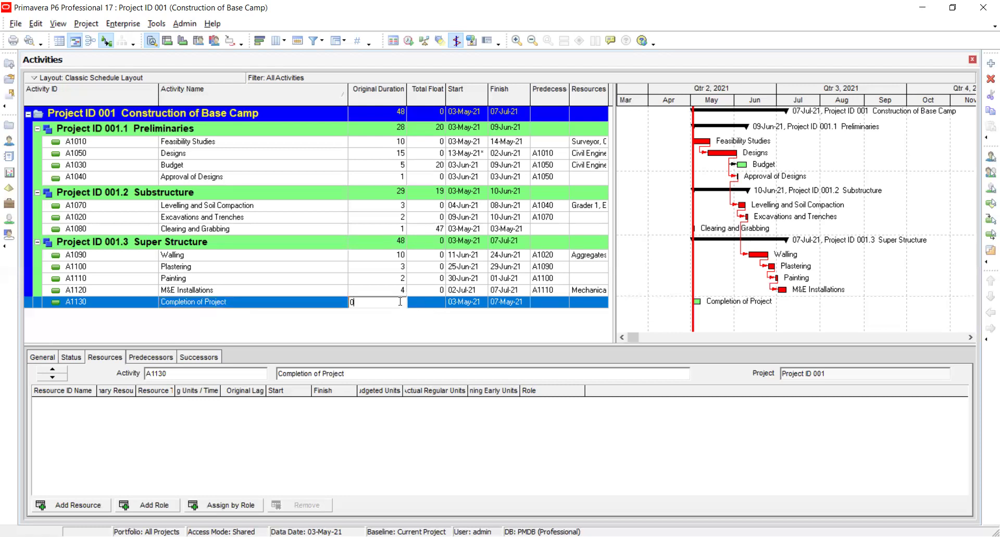
key(Return)
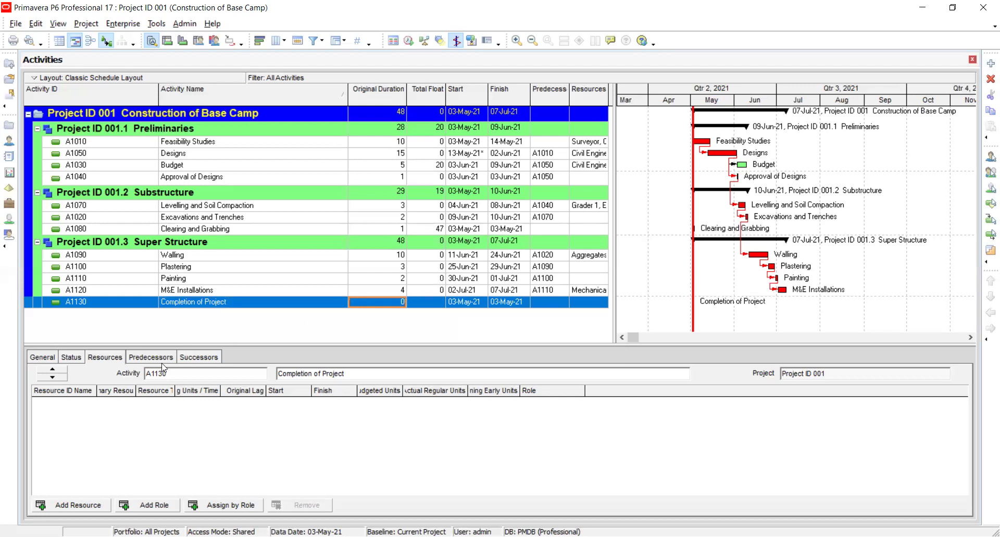
click(43, 357)
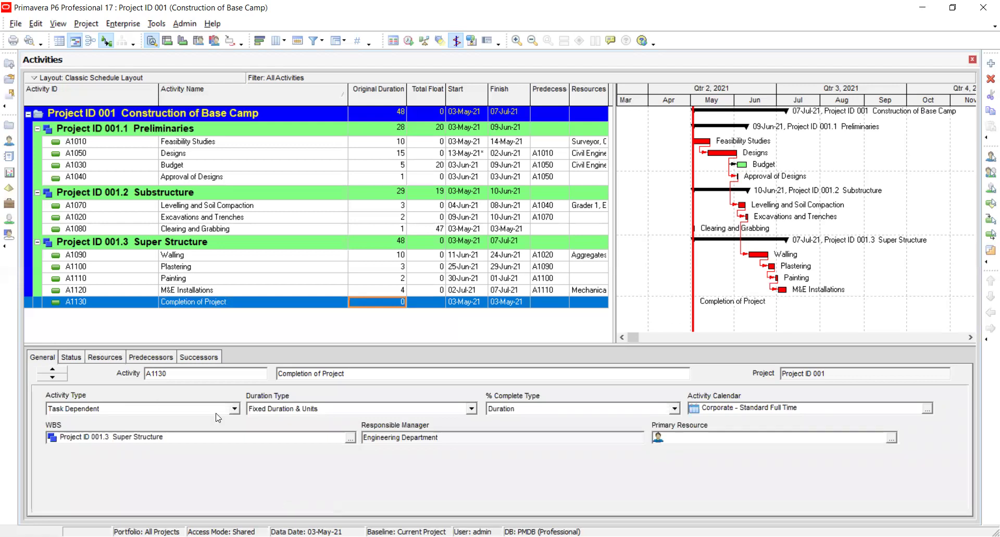
click(234, 408)
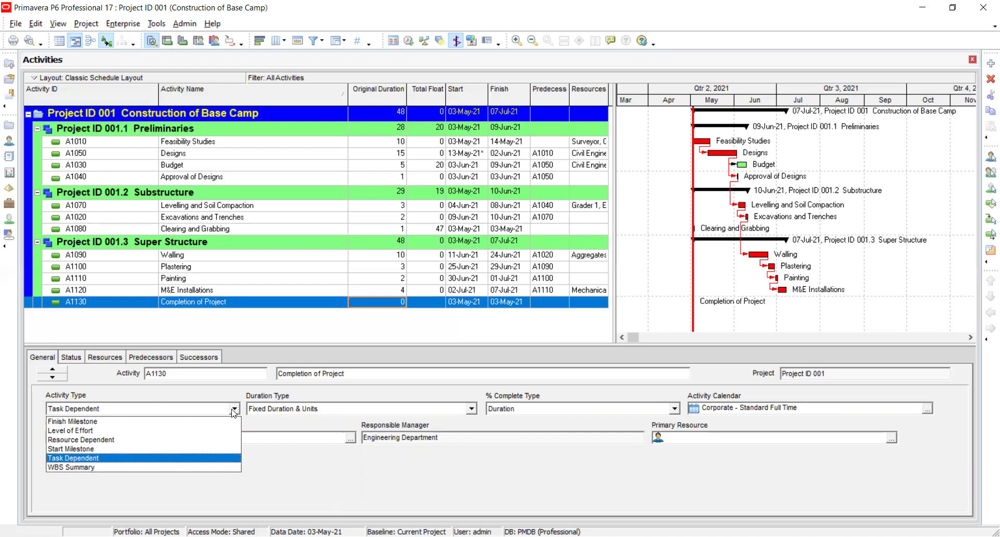
click(95, 421)
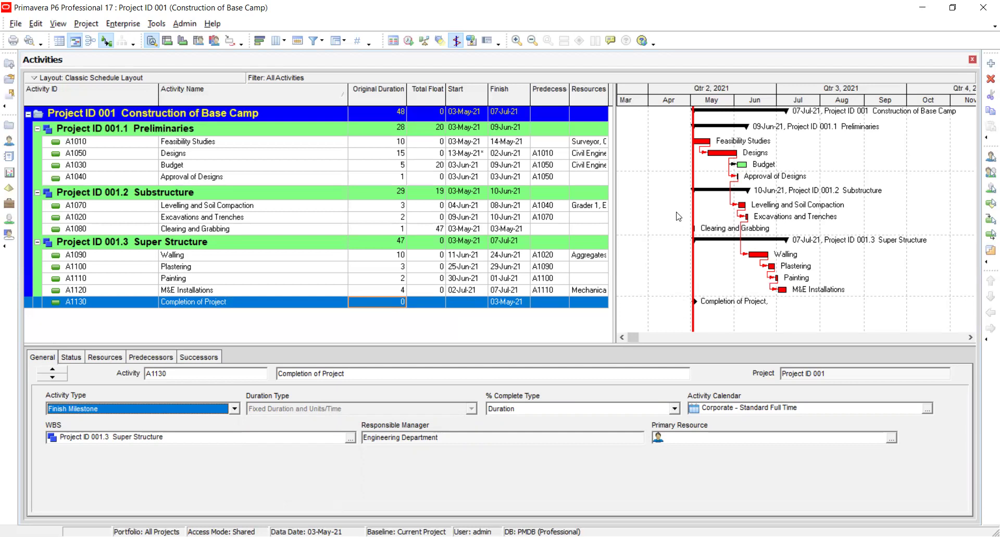
Try to move the Completion of Project milestone to 10-May-21 in the Gantt chart, declining the constraint, and undo.
click(695, 301)
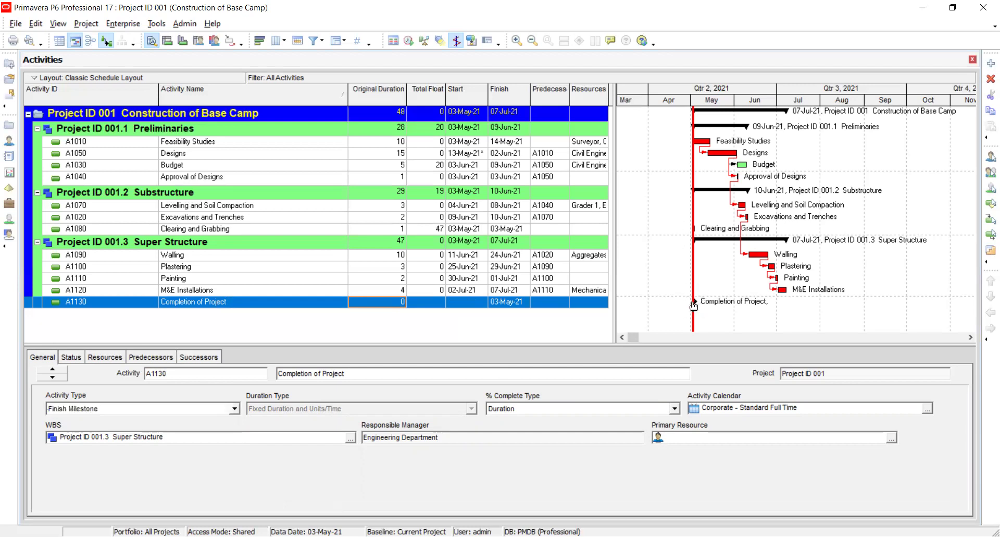
mouse_move(695, 303)
mouse_down()
mouse_move(677, 316)
mouse_move(697, 304)
mouse_up()
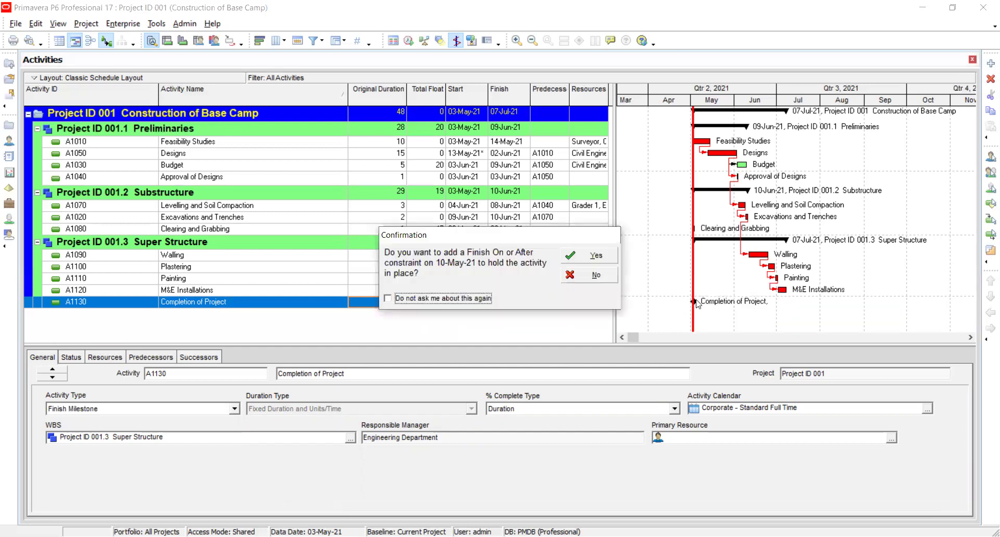
click(606, 278)
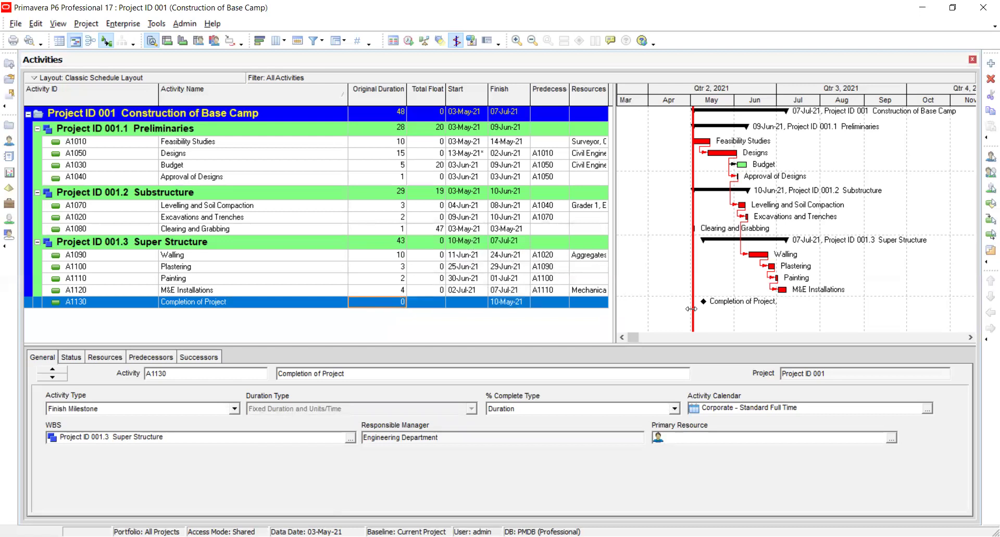
key(ctrl+z)
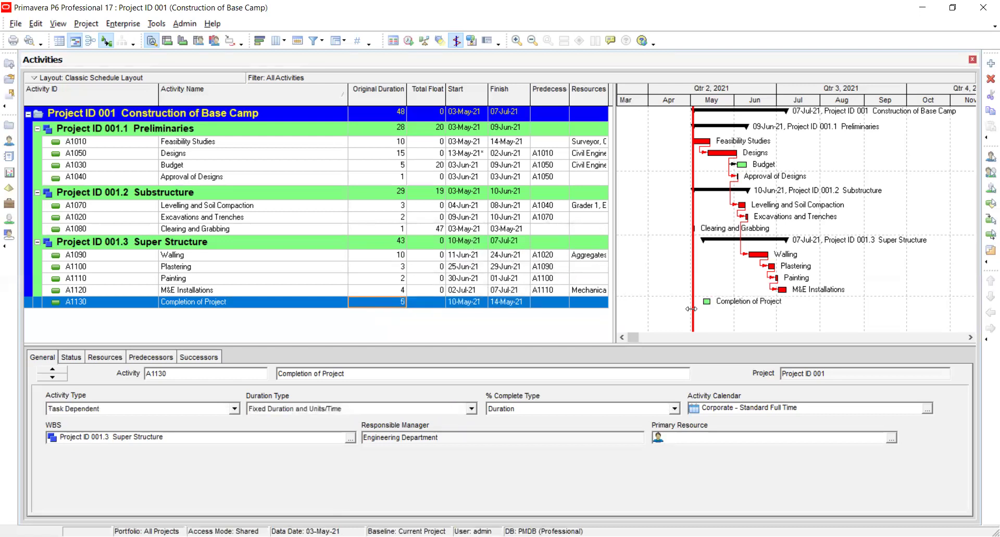
Reset the original duration of Completion of Project to 0 and make it a Finish Milestone again.
click(395, 298)
text(0)
key(Return)
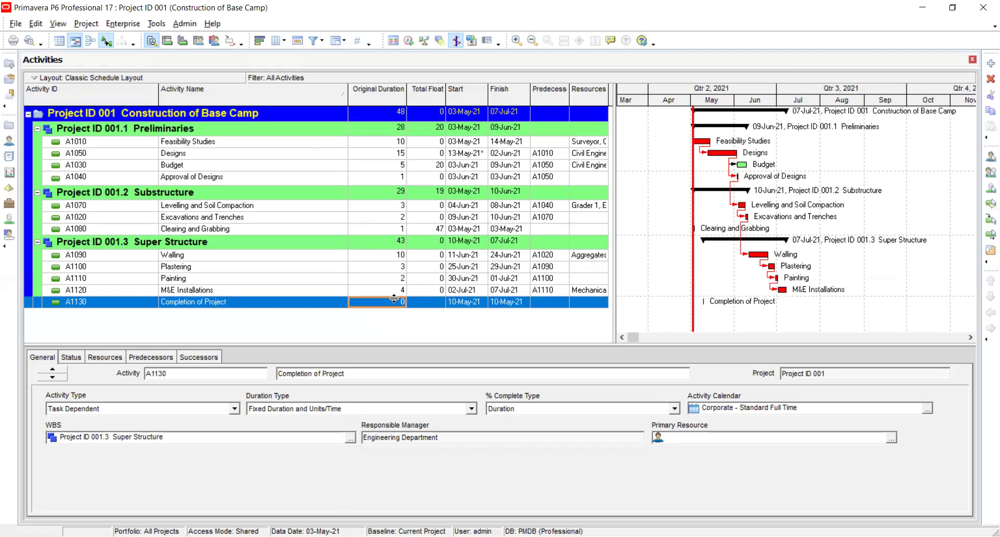
click(135, 408)
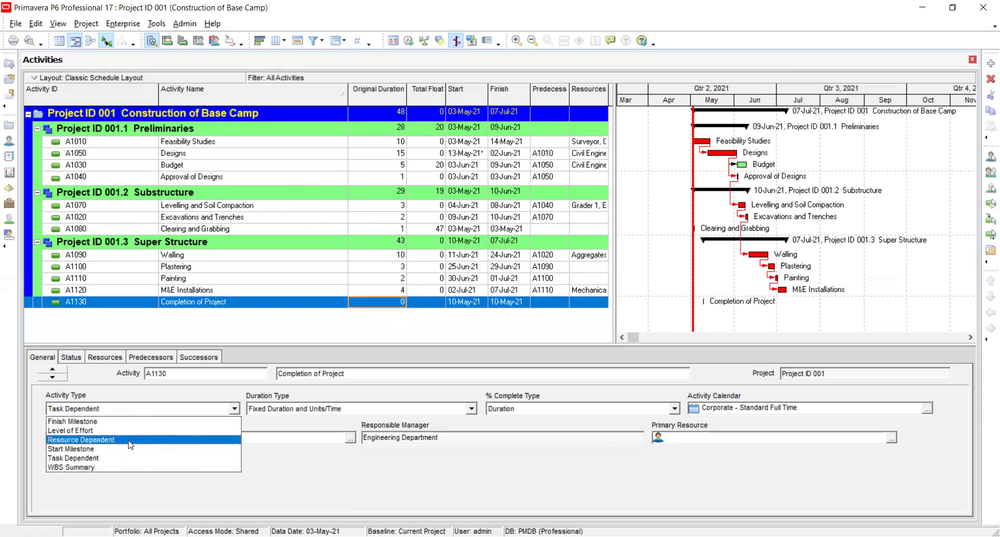
click(193, 421)
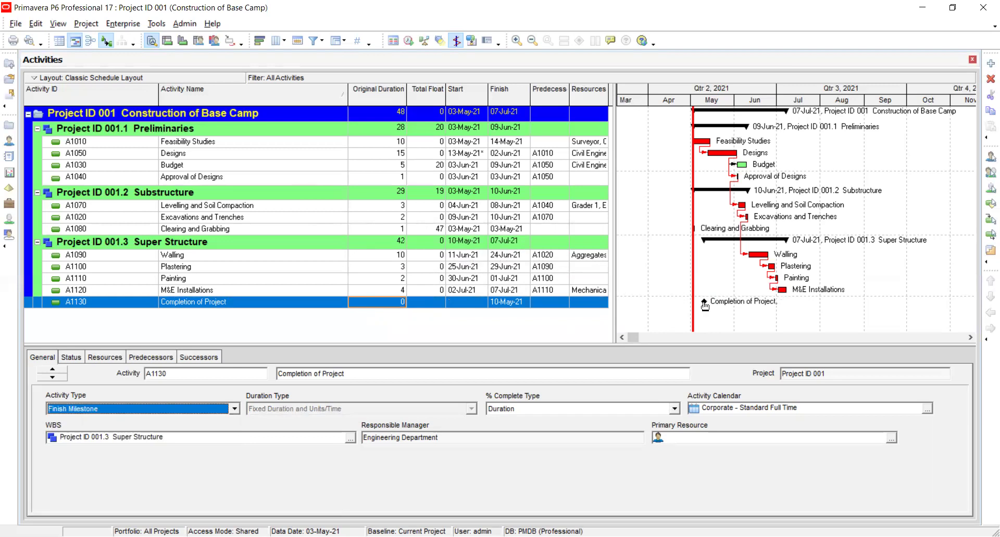
Move the Completion of Project milestone to 04-May-21 and on to 07-May-21, accepting the Finish On or After constraint each time.
drag(704, 306, 635, 308)
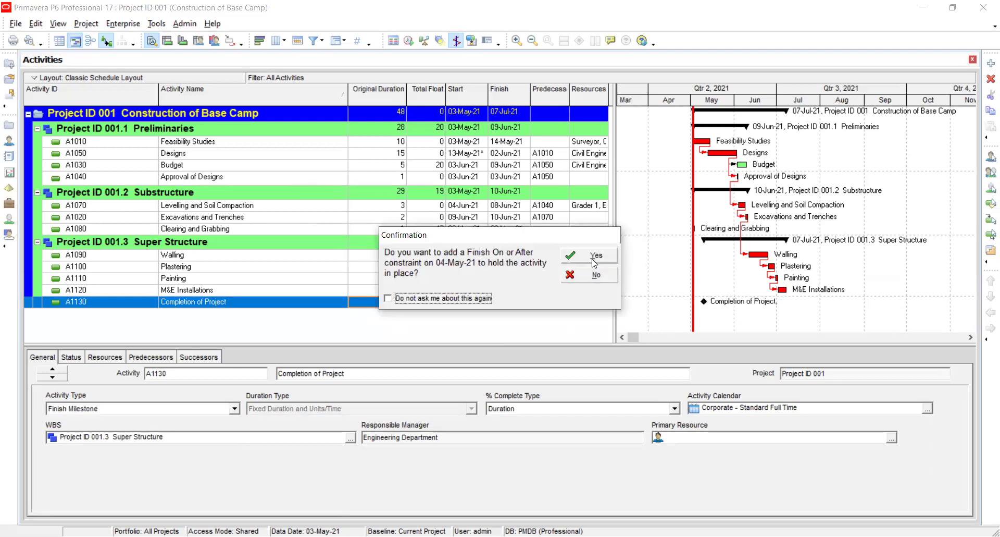
key(Return)
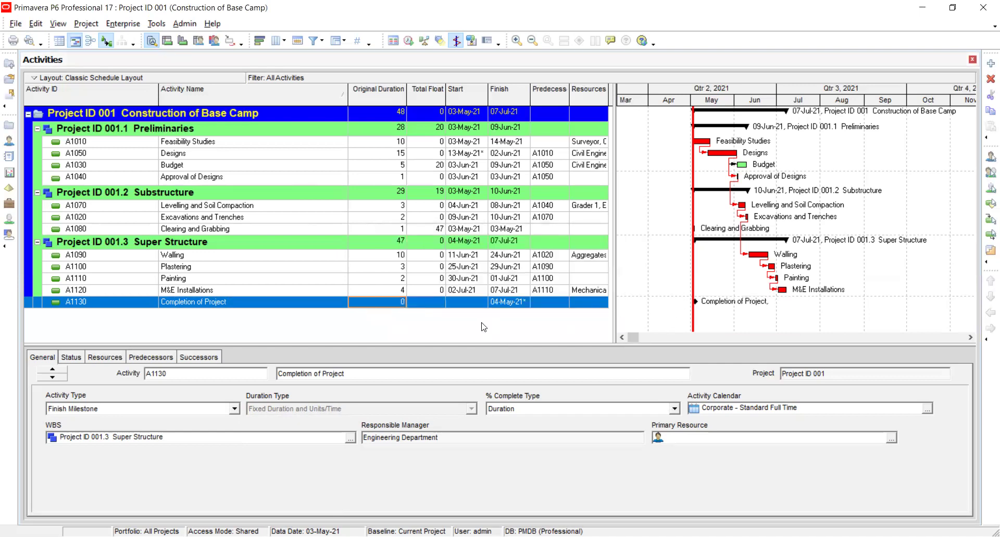
click(495, 305)
drag(697, 306, 700, 306)
click(573, 256)
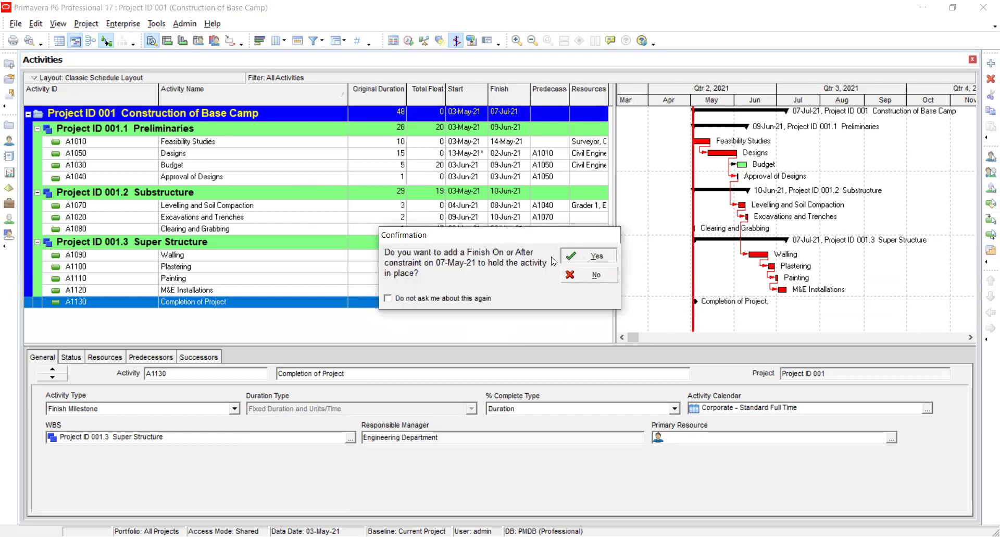
Add an activity named Start of Project under the Preliminaries WBS.
click(110, 143)
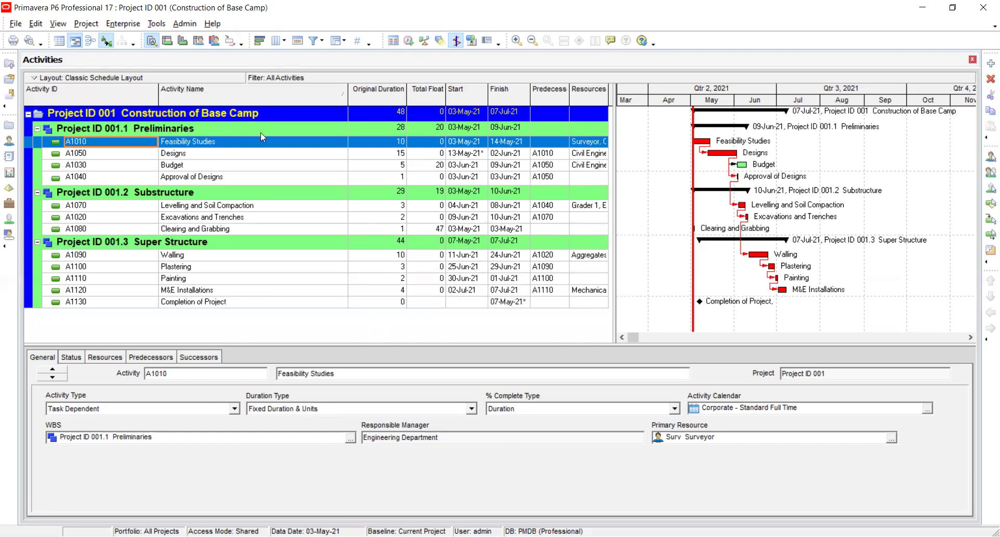
click(107, 129)
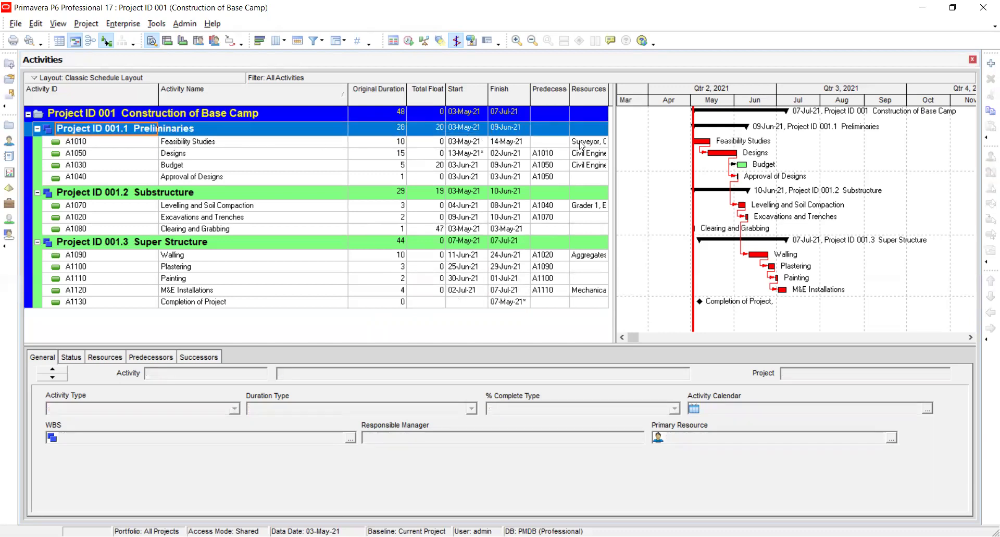
click(986, 66)
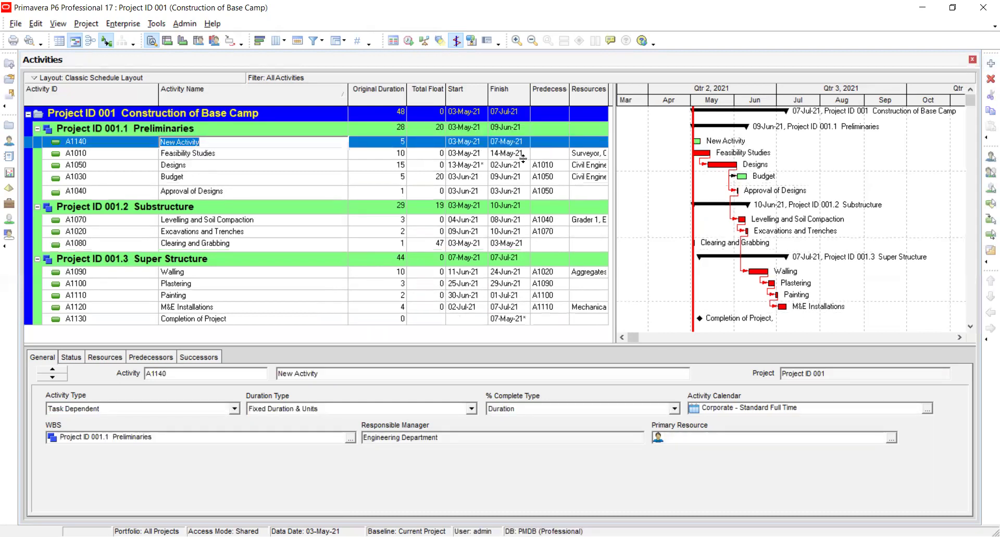
text(Start of Project)
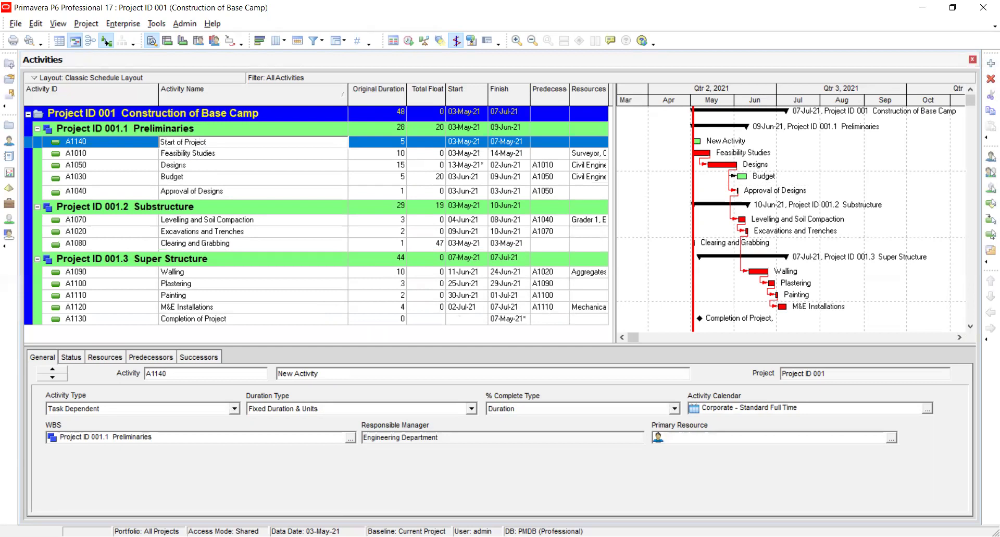
key(Return)
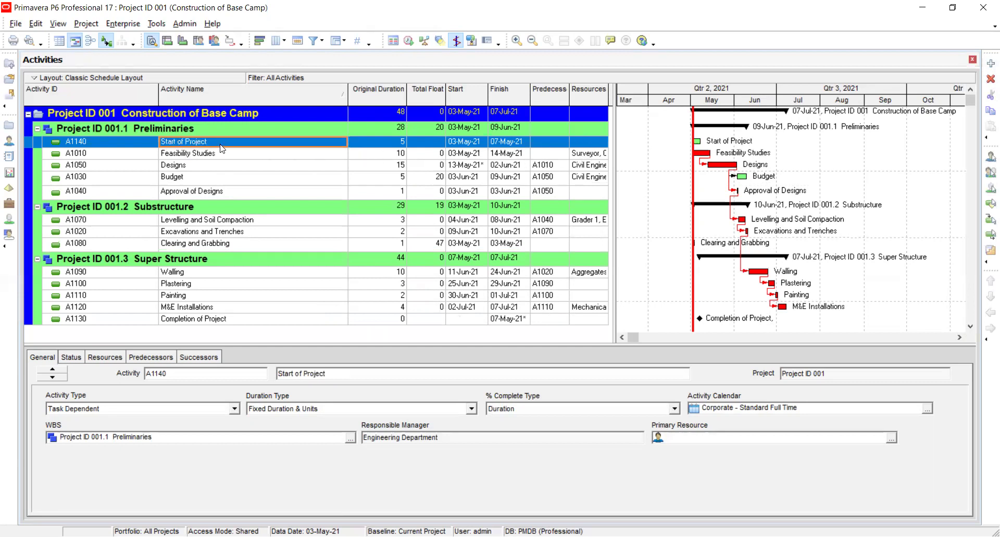
Set the original duration of Start of Project to 0 and its activity type to Start Milestone.
click(381, 139)
text(0)
key(Return)
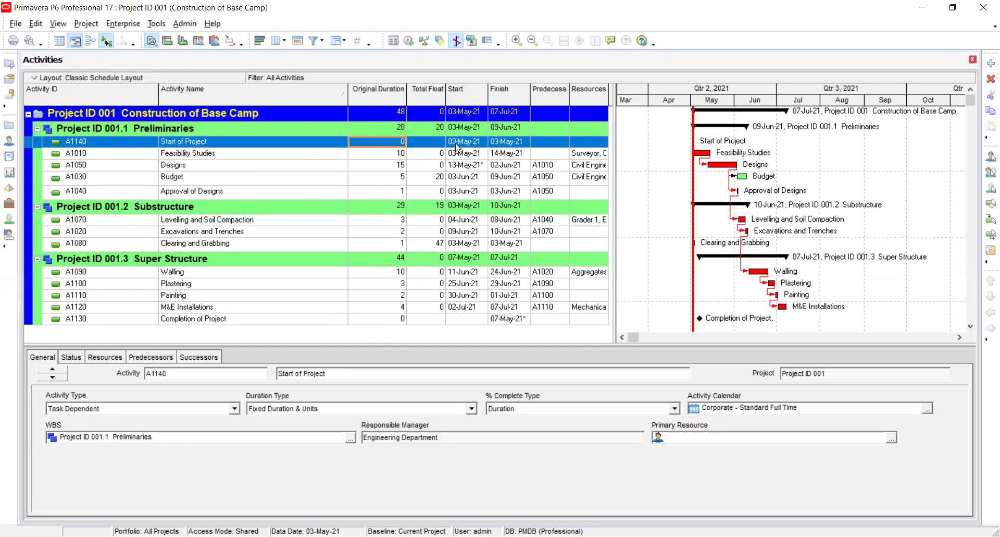
click(237, 146)
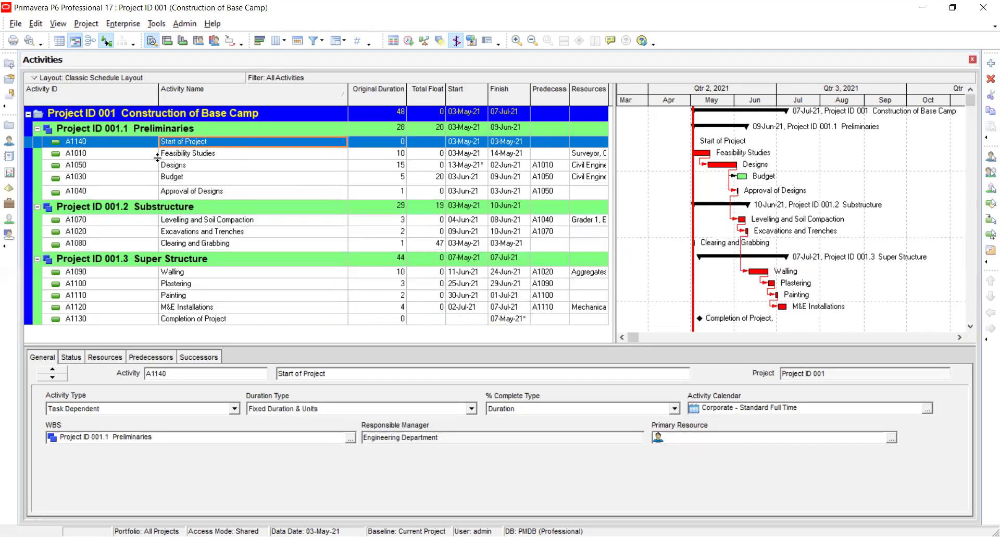
click(233, 408)
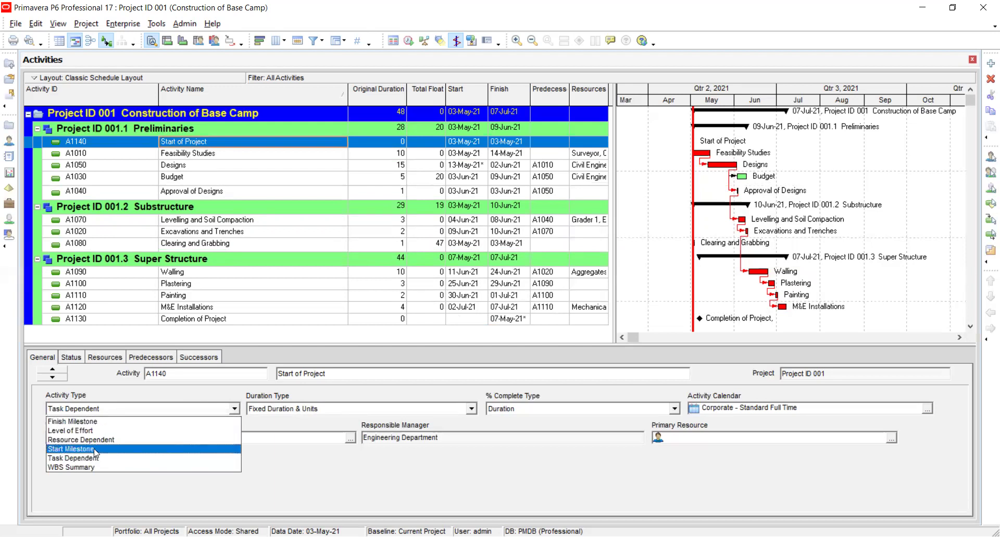
click(86, 449)
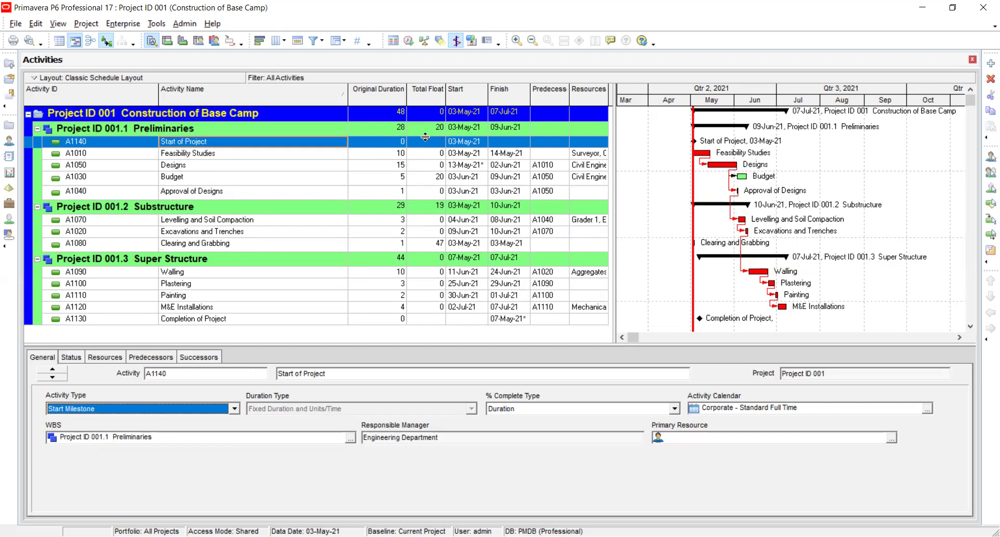
Review the available activity types for Feasibility Studies.
click(188, 157)
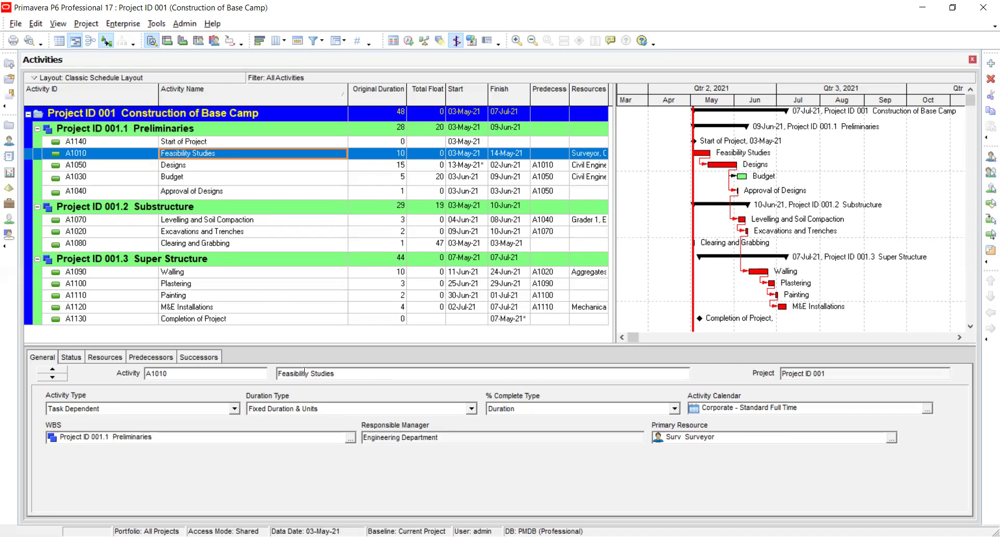
click(235, 408)
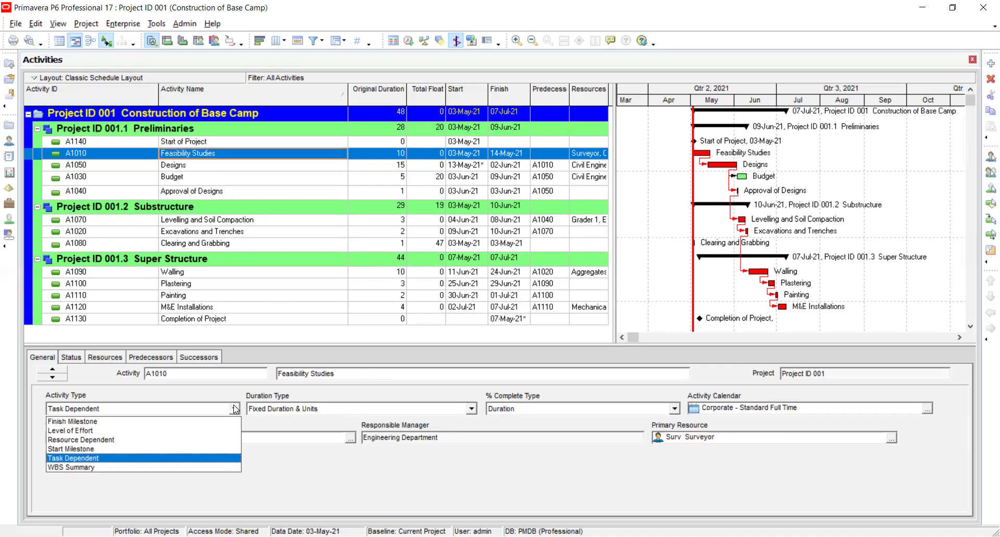
click(235, 409)
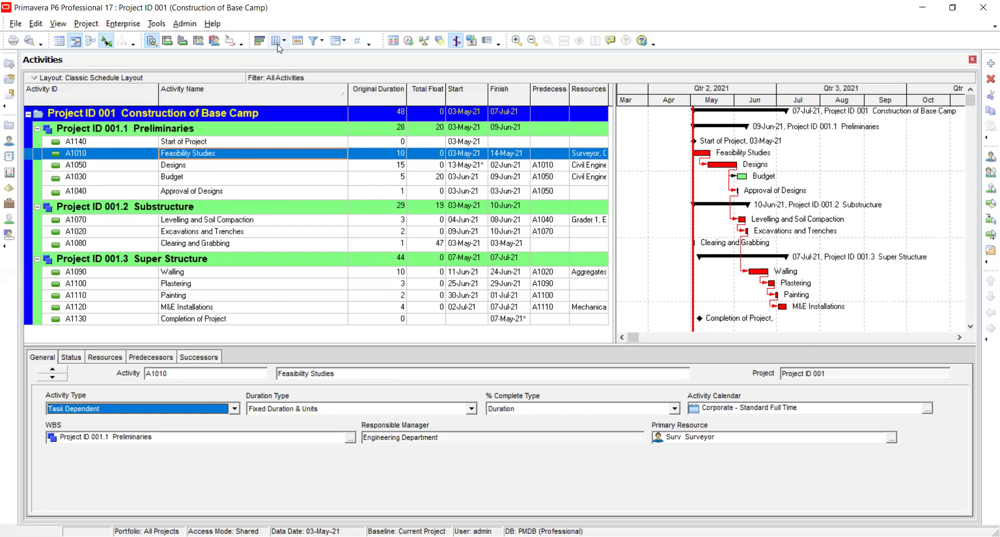
Filter the activities with the default Milestone filter so that only milestones are shown.
click(315, 41)
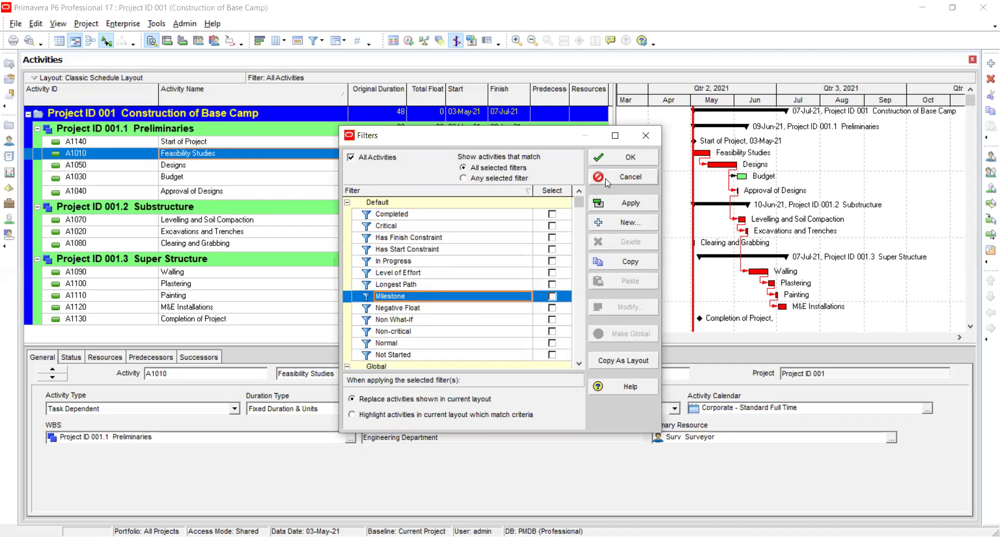
key(Escape)
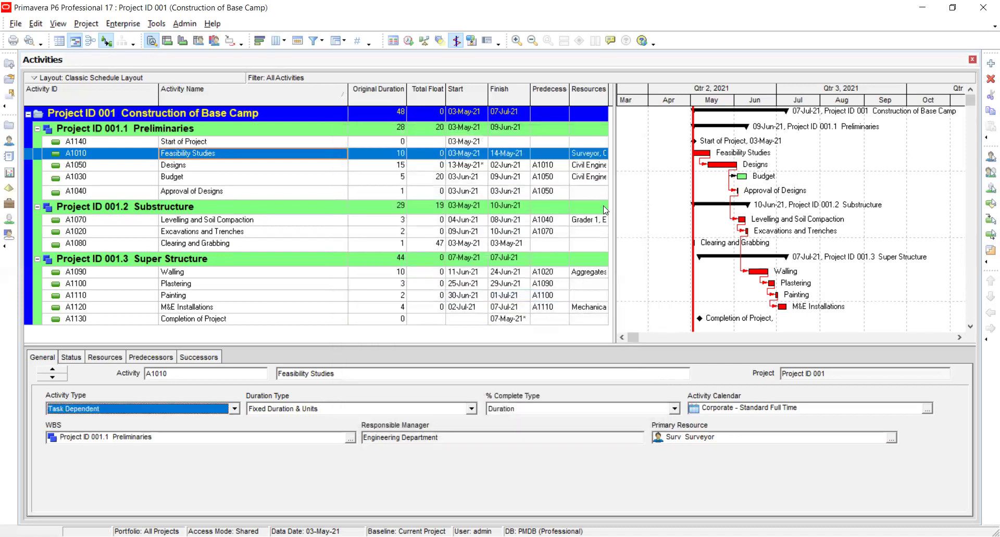
click(322, 45)
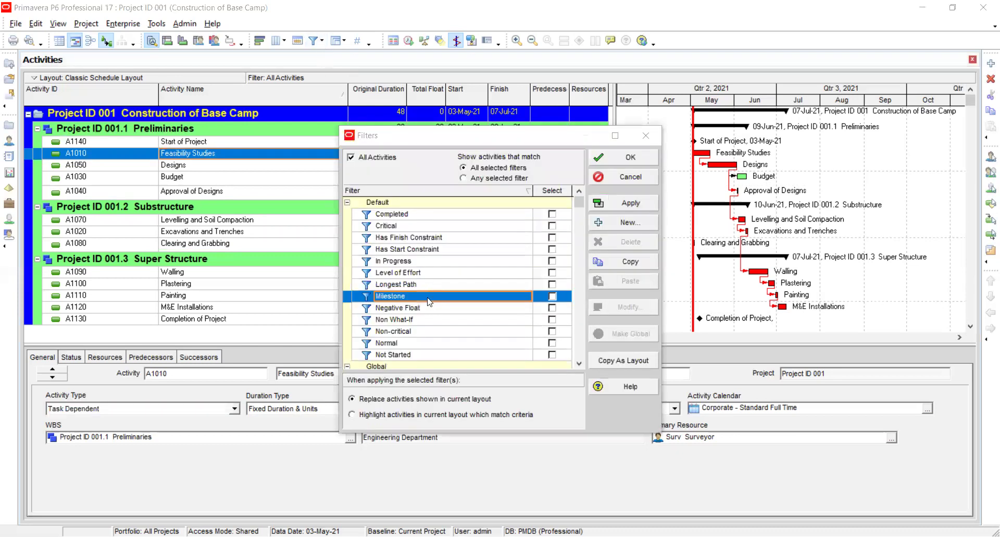
click(552, 296)
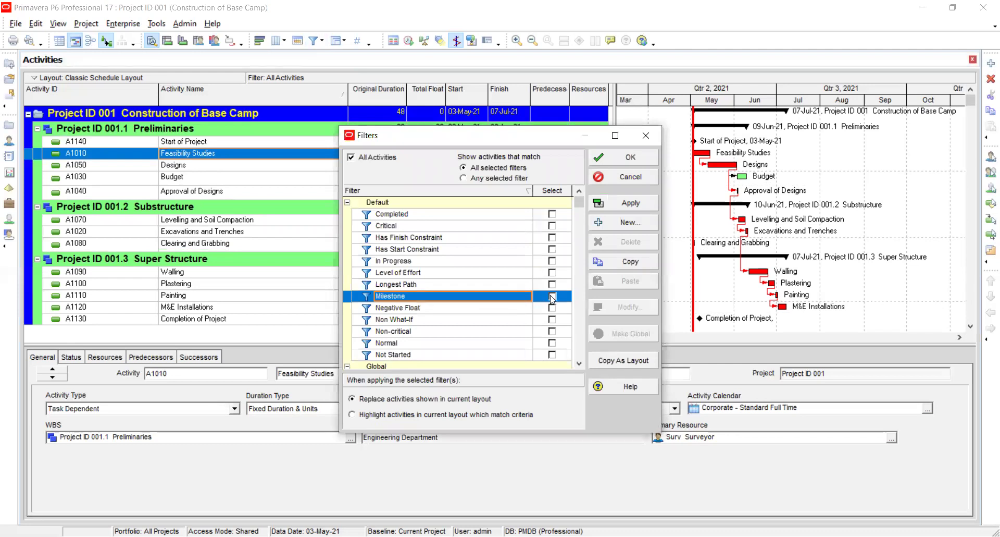
click(628, 203)
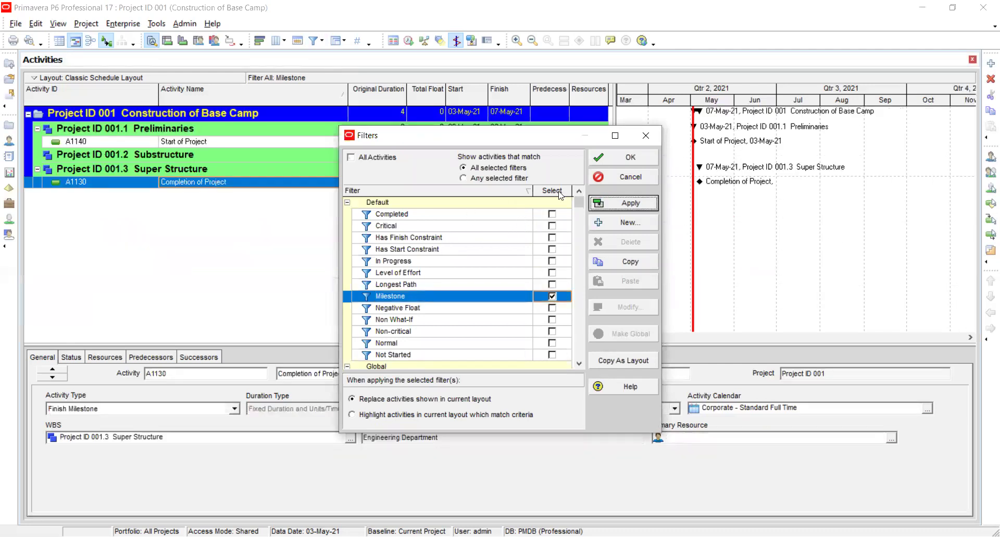
key(Return)
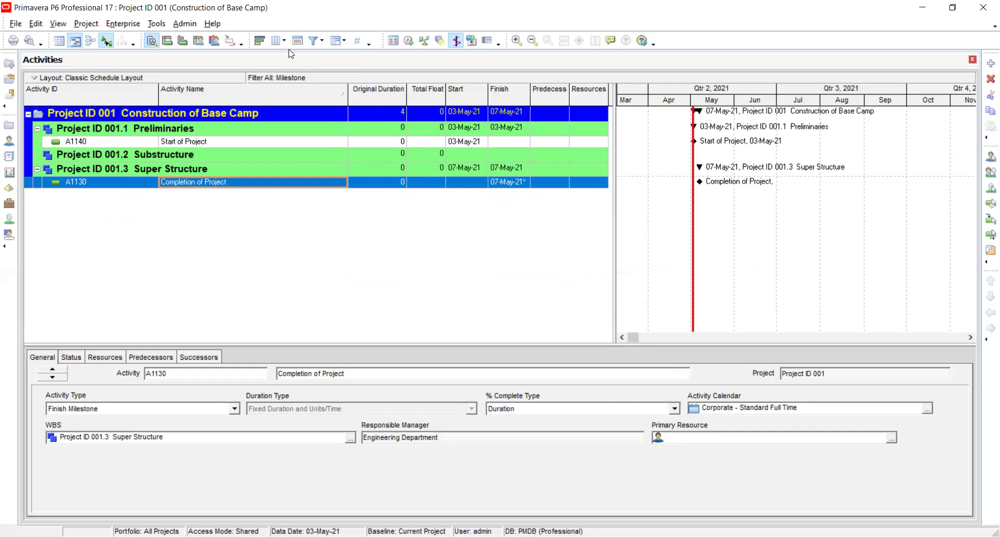
click(276, 41)
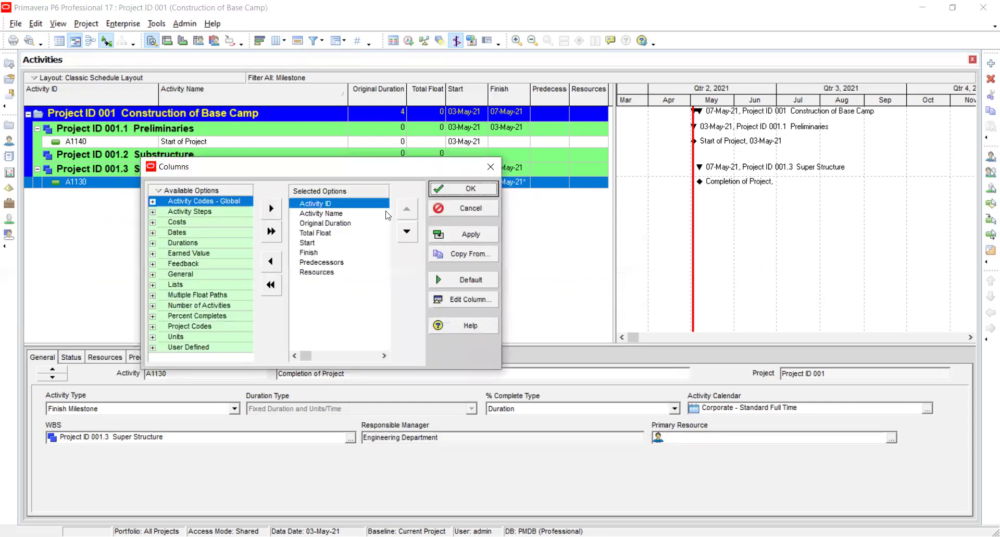
click(469, 233)
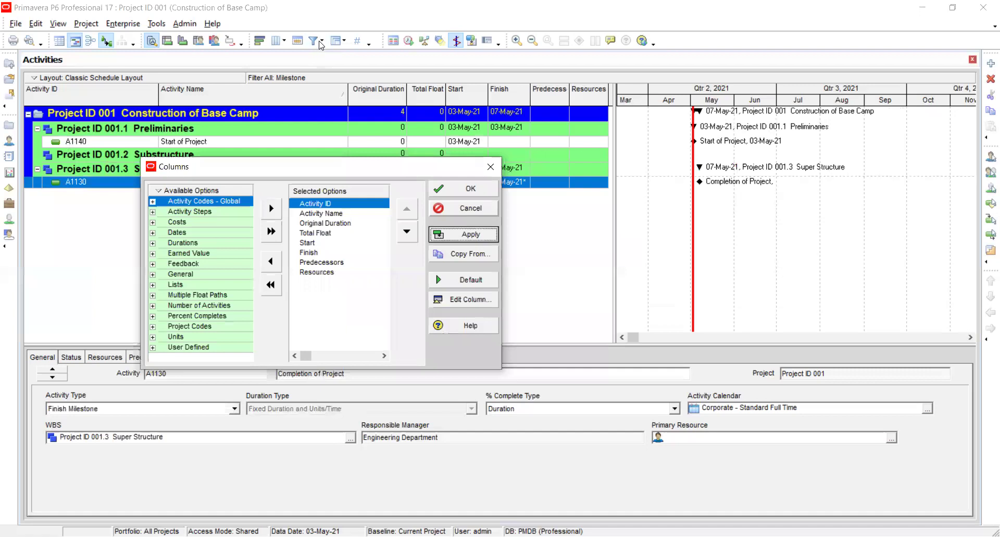
key(Escape)
Remove the Milestone filter and show all activities again.
key(ctrl+shift+f)
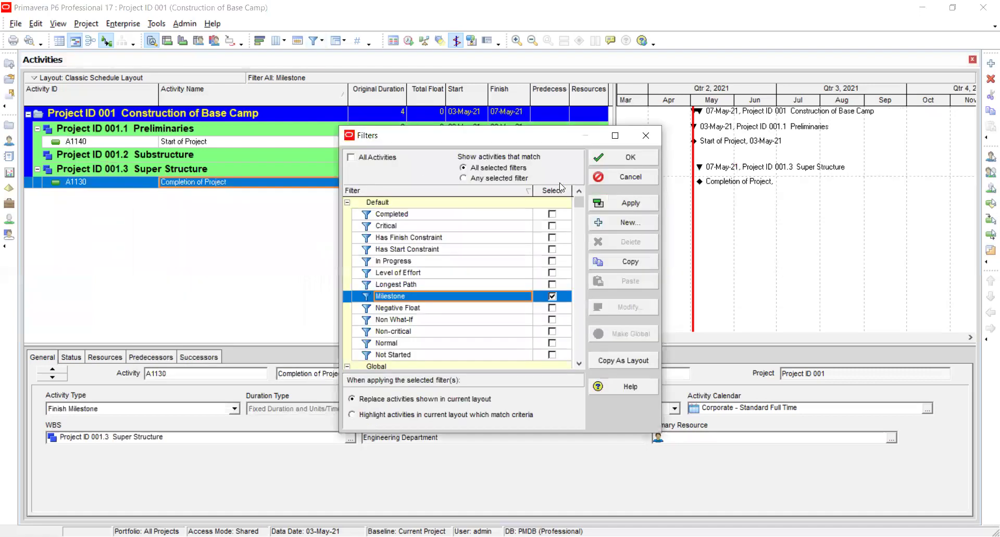
click(627, 202)
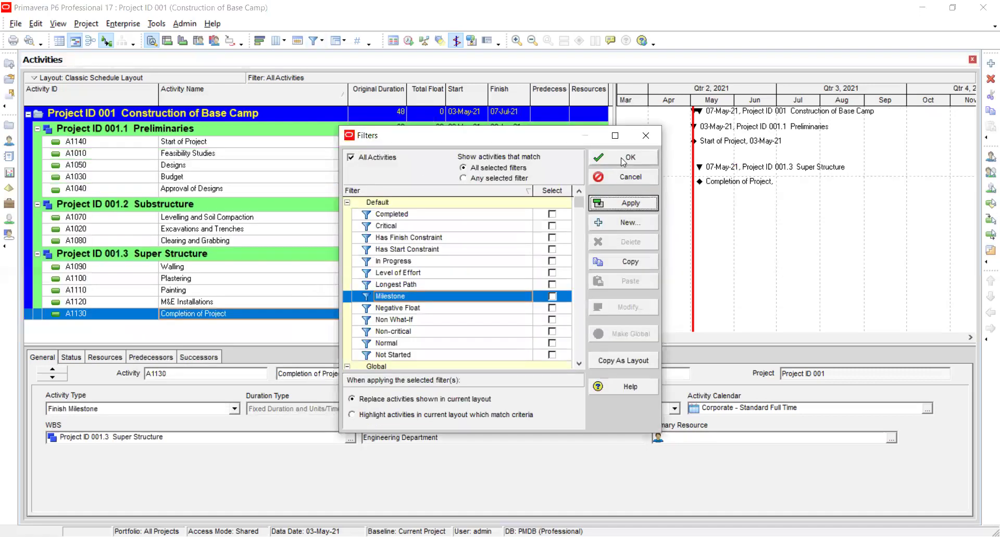
key(Escape)
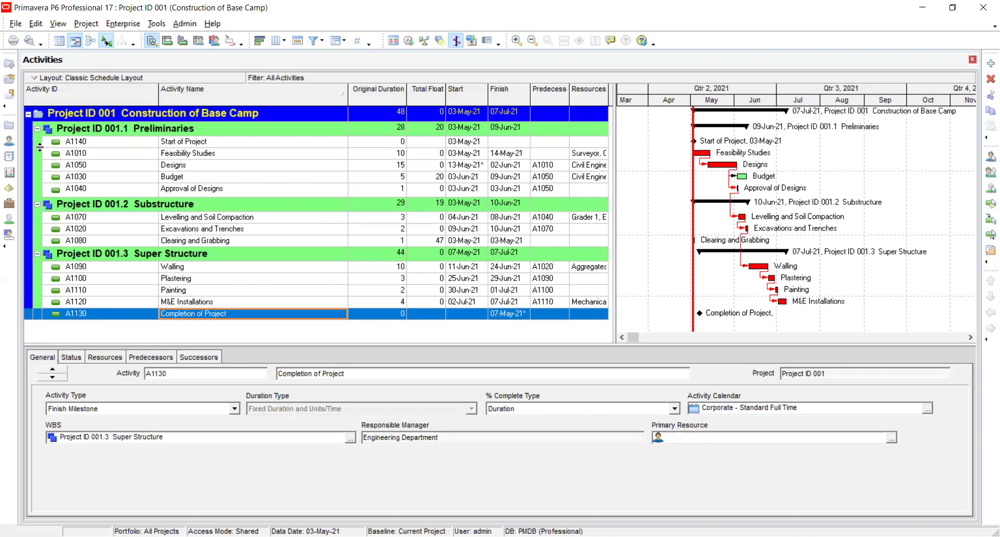
Change the activity ID of the Start of Project milestone to A1142.
click(72, 141)
click(78, 142)
click(84, 142)
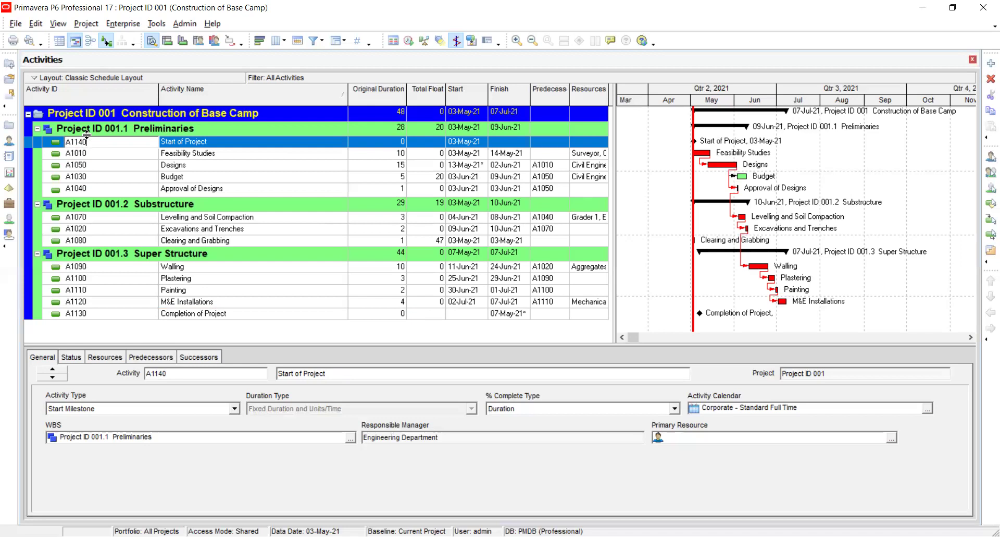
key(BackSpace)
text(2)
key(Return)
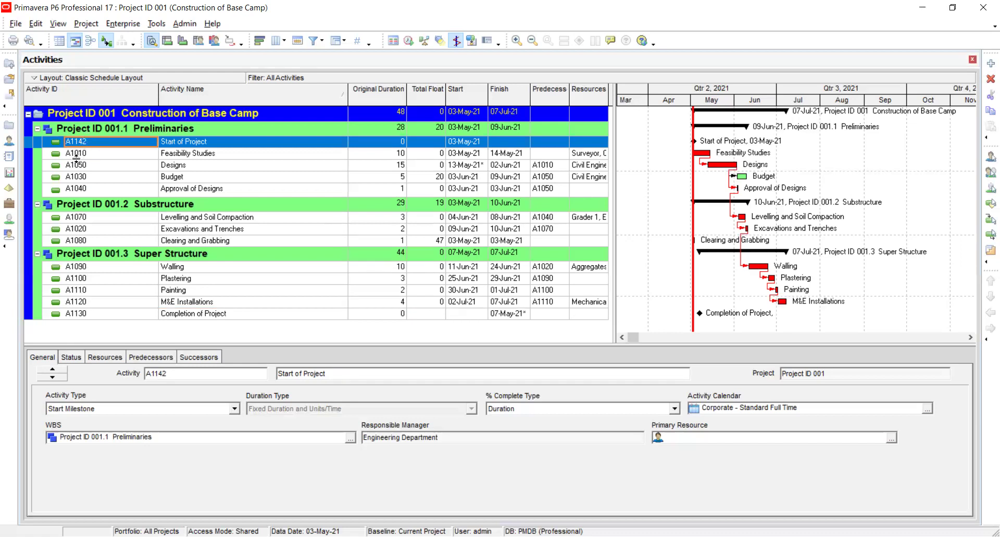
click(90, 312)
click(90, 312)
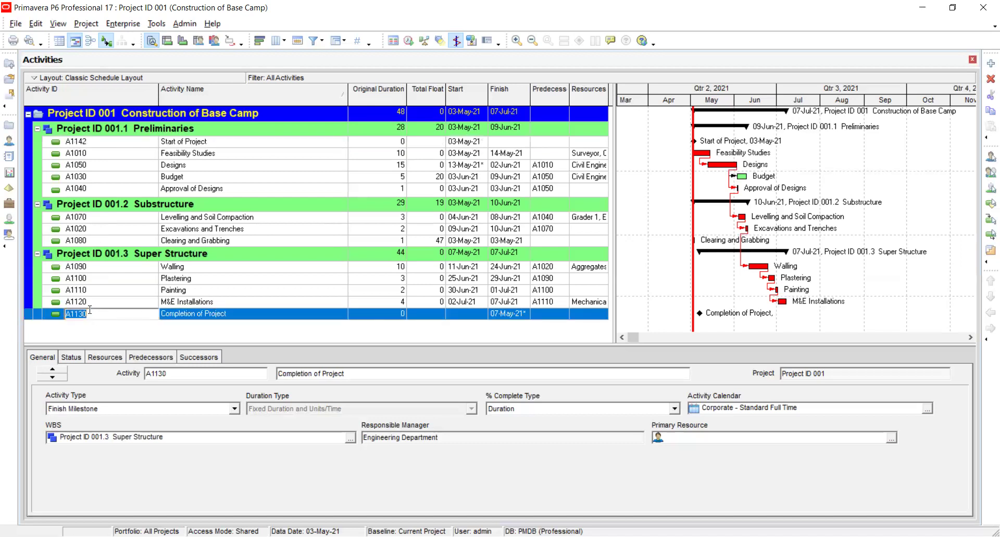
click(90, 310)
click(87, 142)
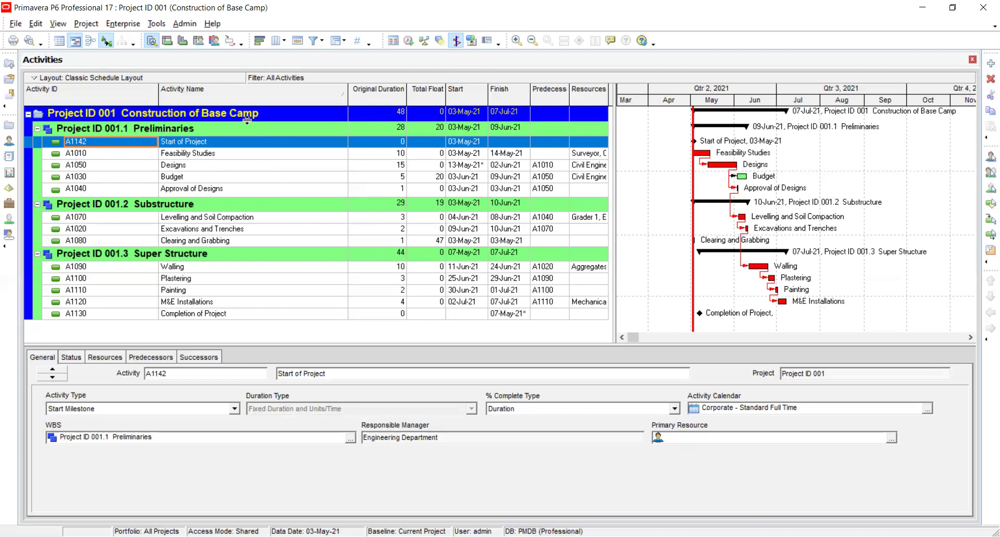
Widen the activity table area beside the Gantt chart and review the list of toolbars that can be customized.
drag(613, 85, 714, 95)
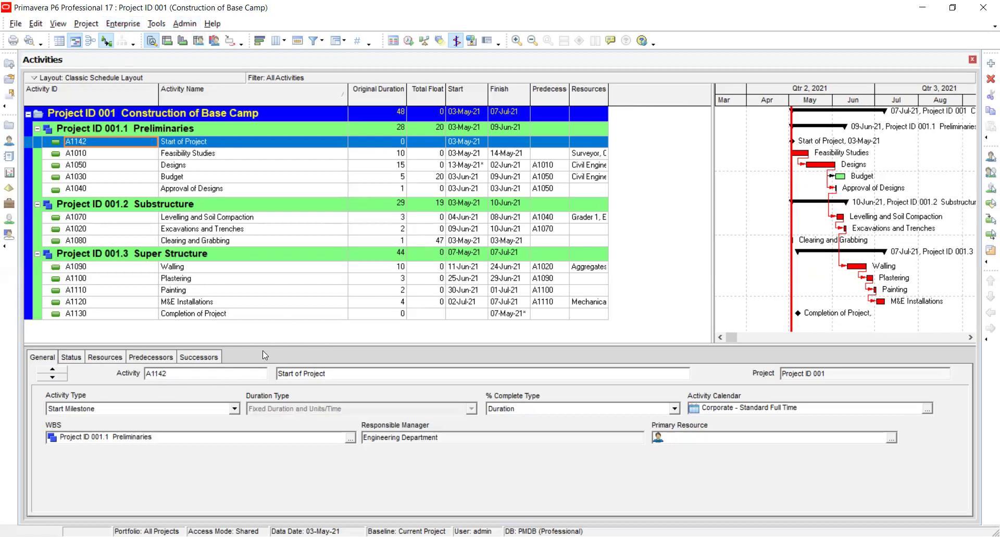
right_click(154, 46)
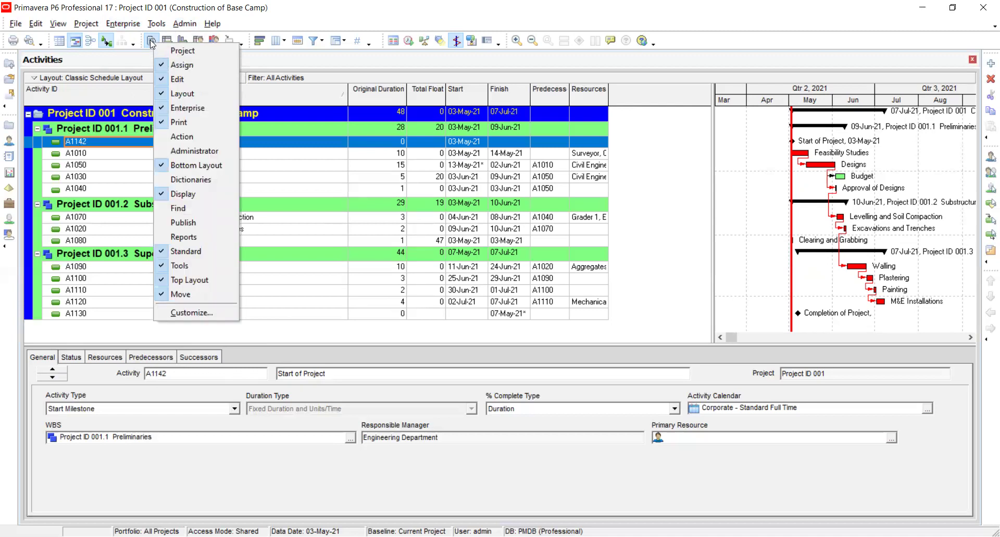
right_click(152, 43)
right_click(152, 43)
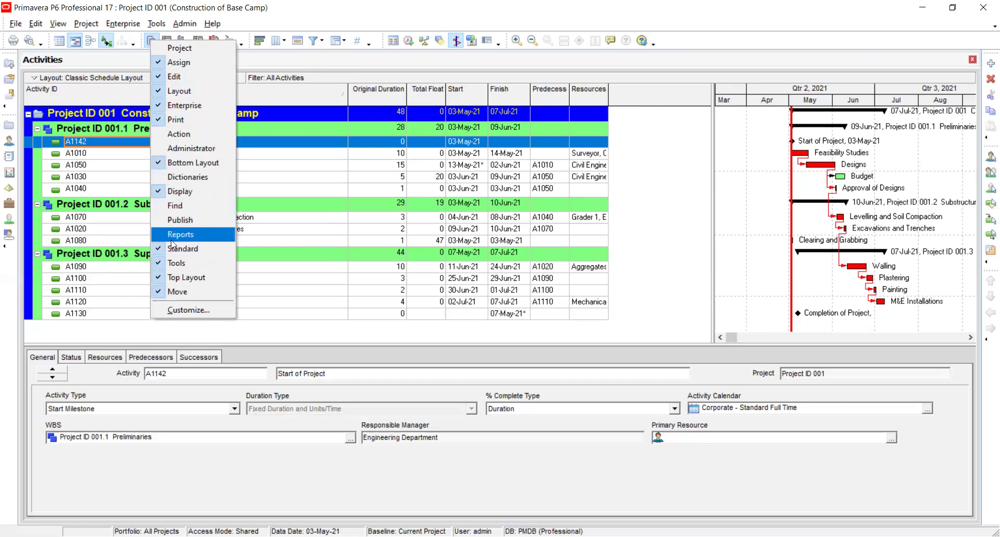
click(185, 309)
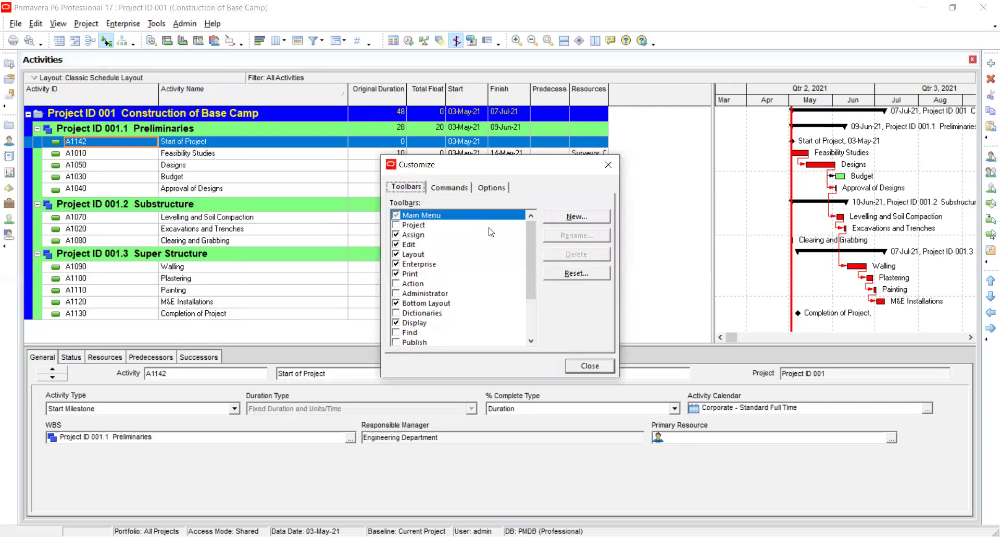
click(586, 366)
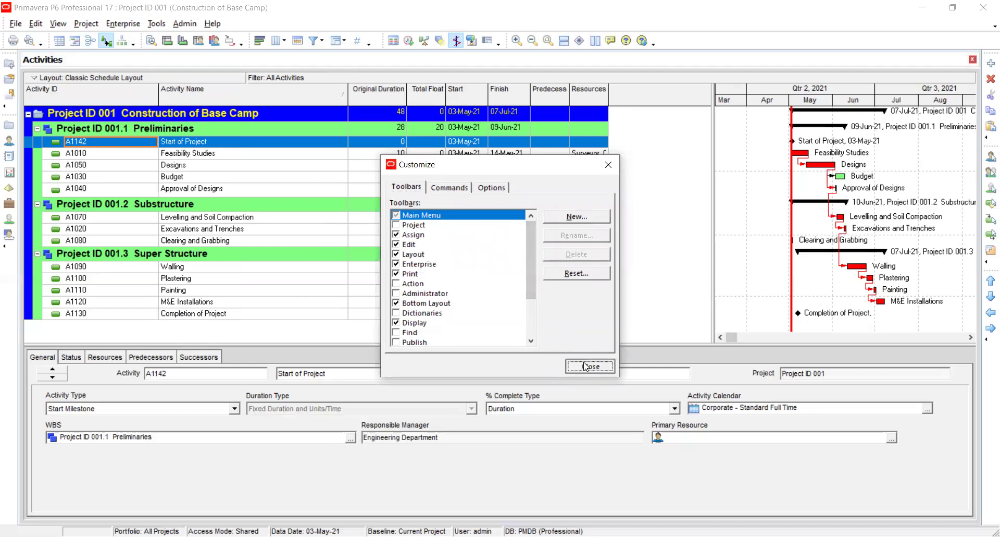
Customize the activity details by adding Expenses to the displayed tabs.
right_click(236, 353)
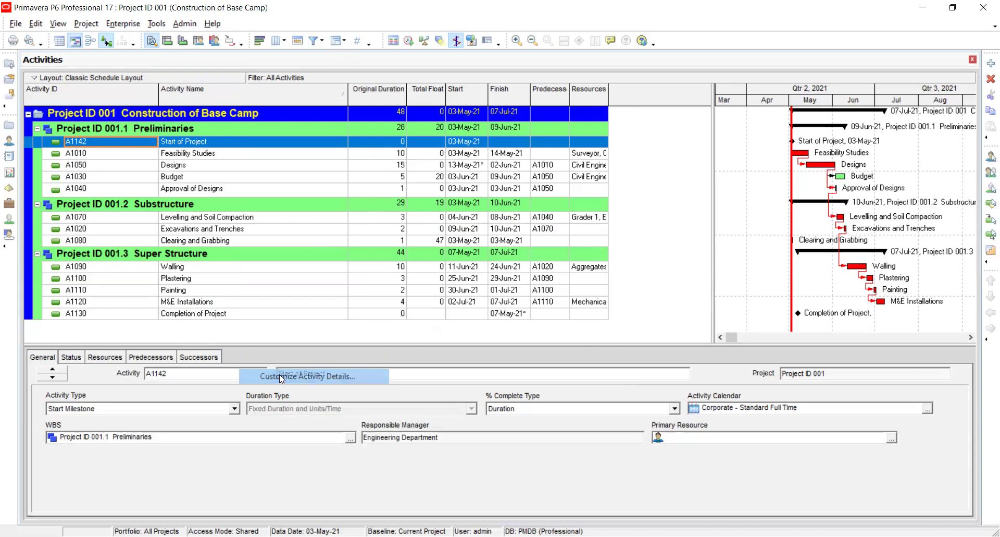
click(280, 374)
drag(506, 296, 420, 196)
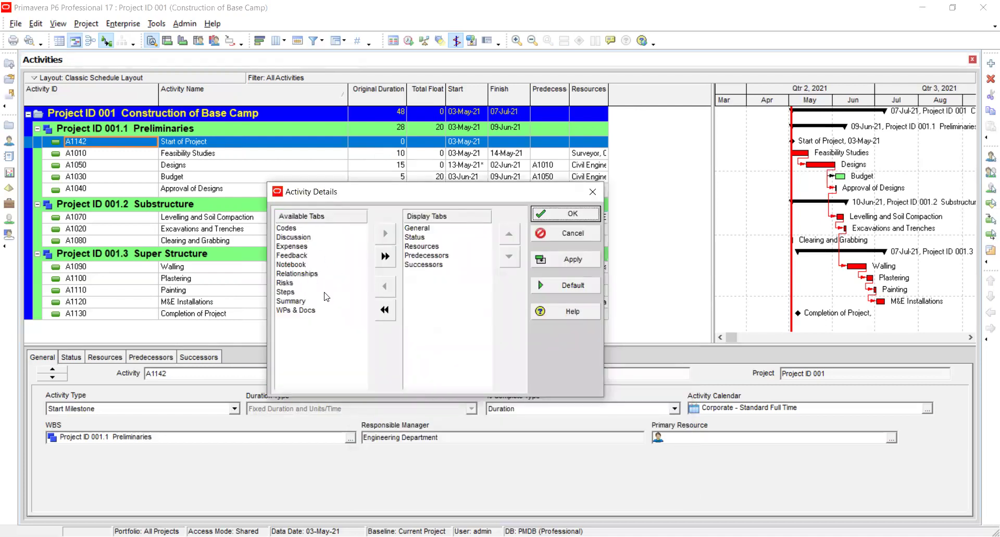
click(438, 301)
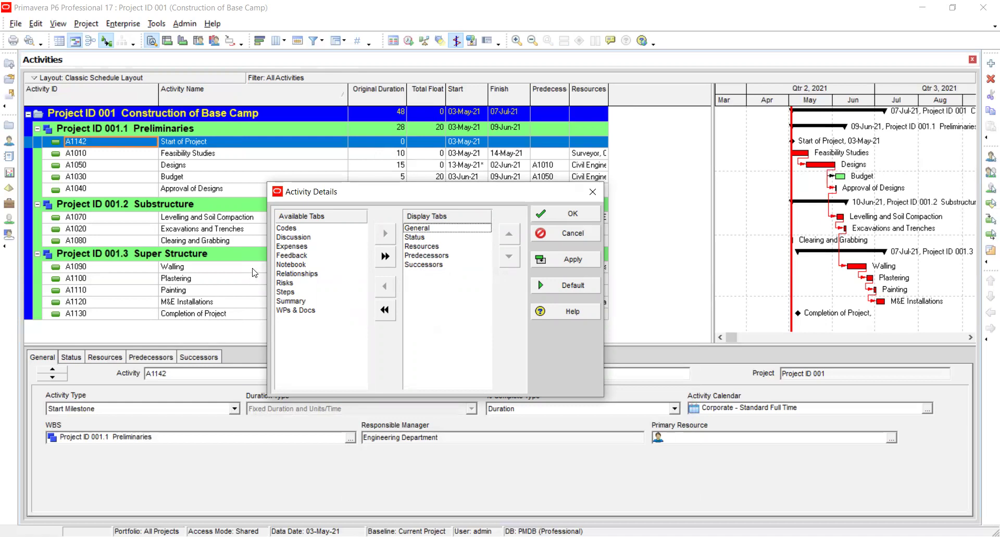
click(288, 250)
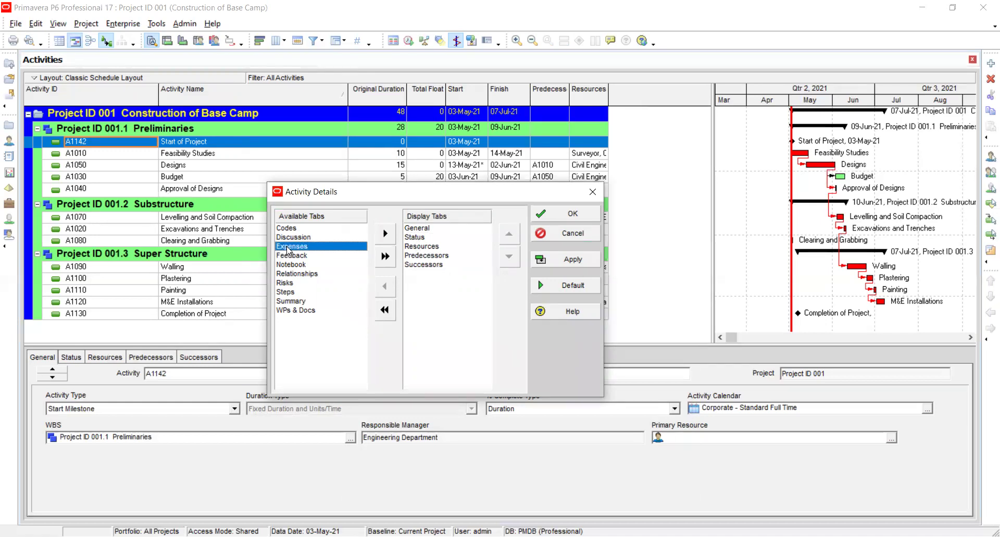
click(385, 233)
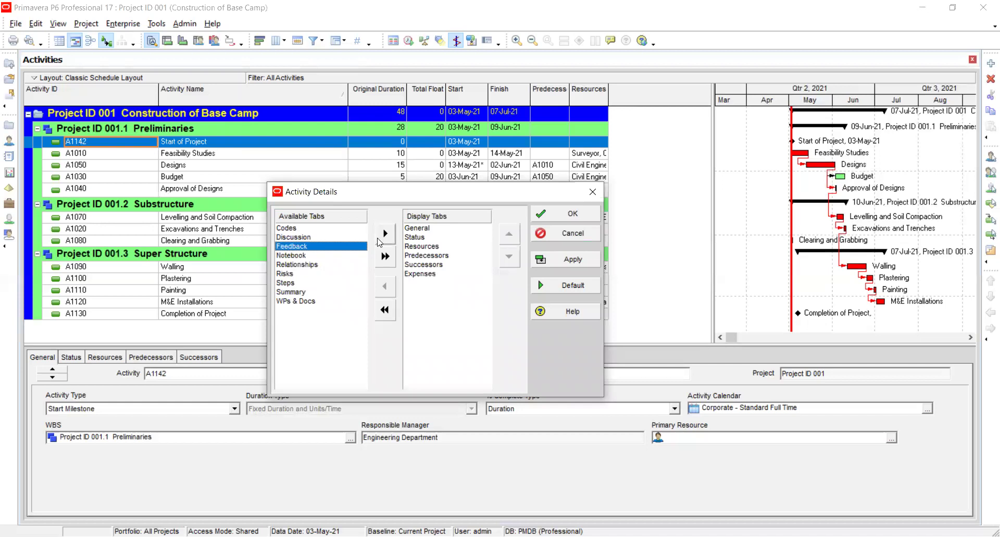
Move Expenses up the order of the displayed detail tabs and back down to the end of the list.
click(421, 274)
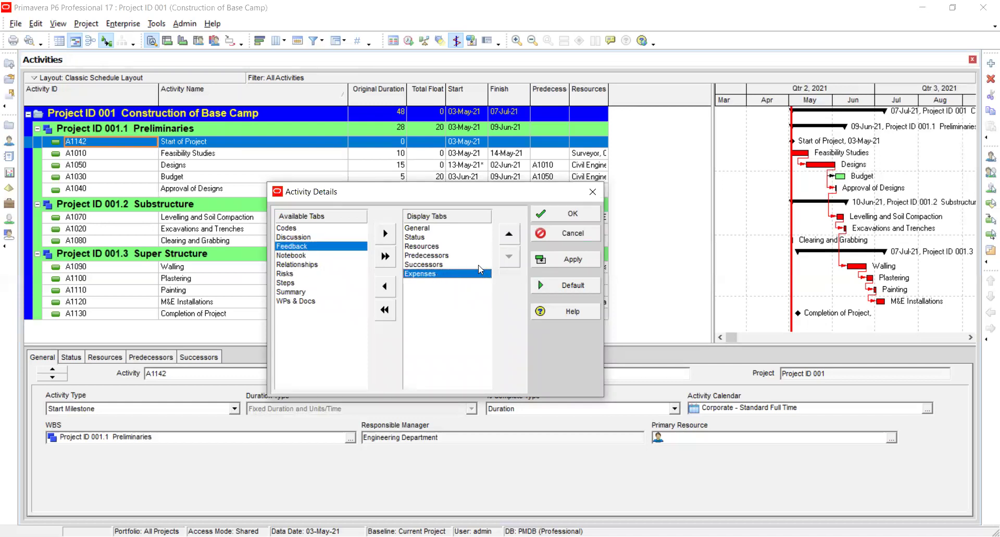
click(510, 235)
click(510, 235)
click(509, 234)
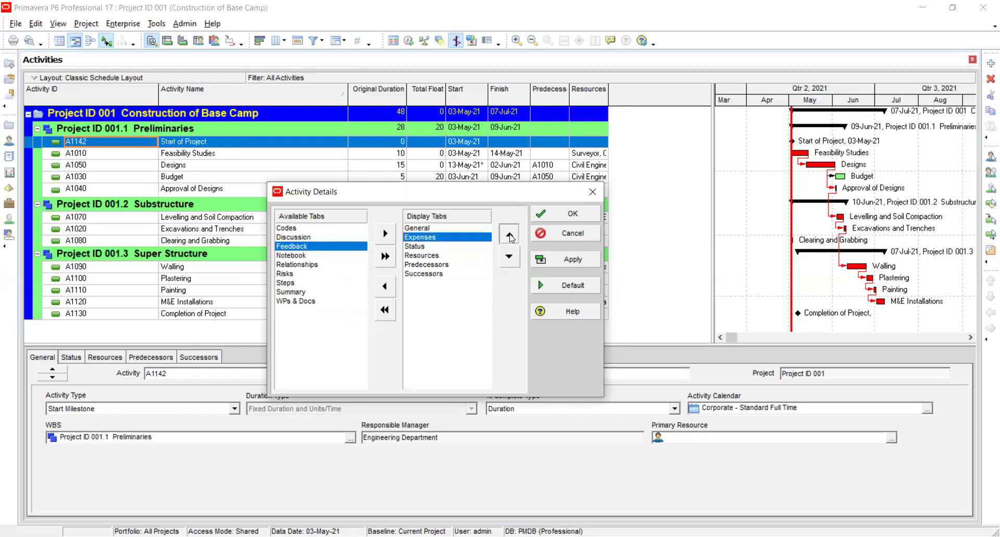
click(509, 235)
click(511, 258)
click(510, 258)
click(512, 261)
click(513, 261)
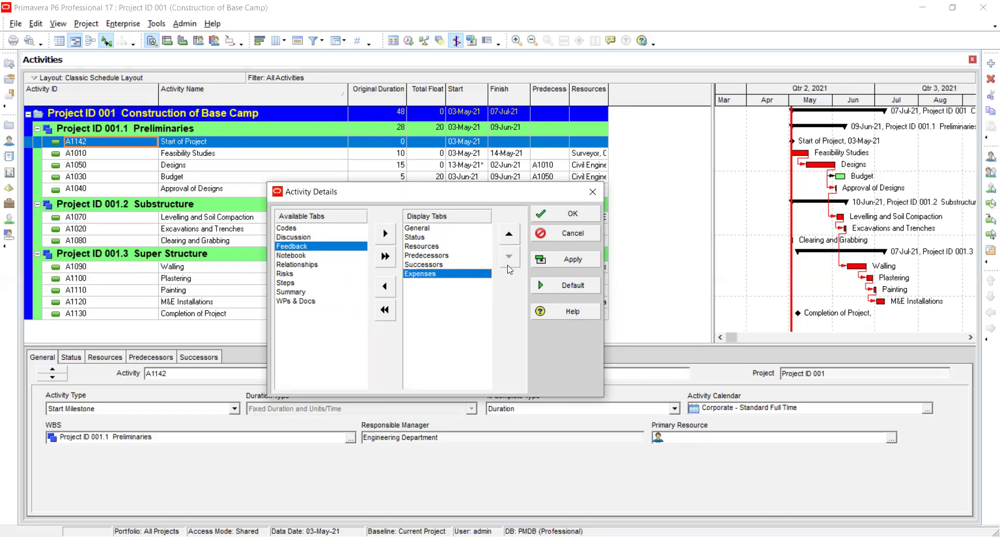
Apply the customized detail tabs and display the expenses of the Start of Project milestone.
click(535, 260)
click(558, 212)
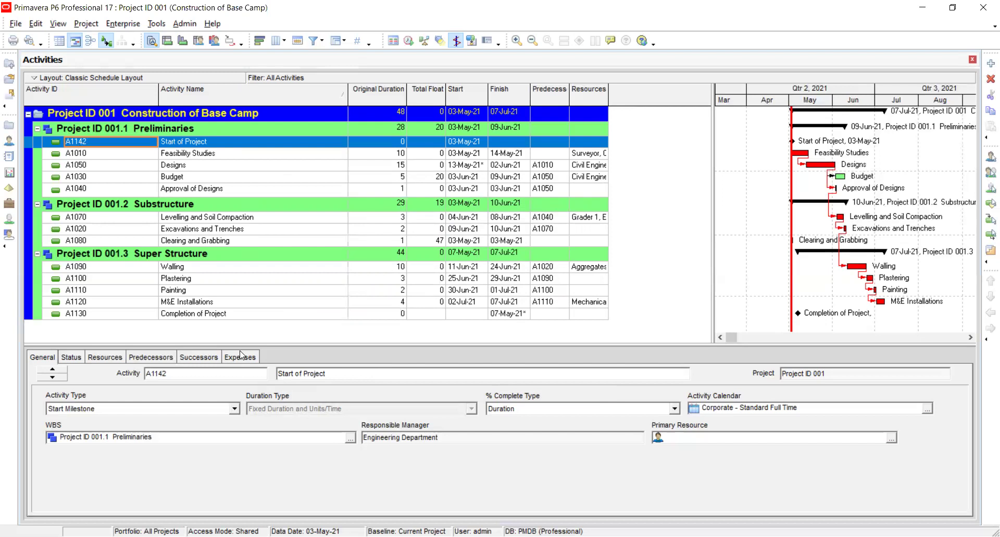
click(241, 356)
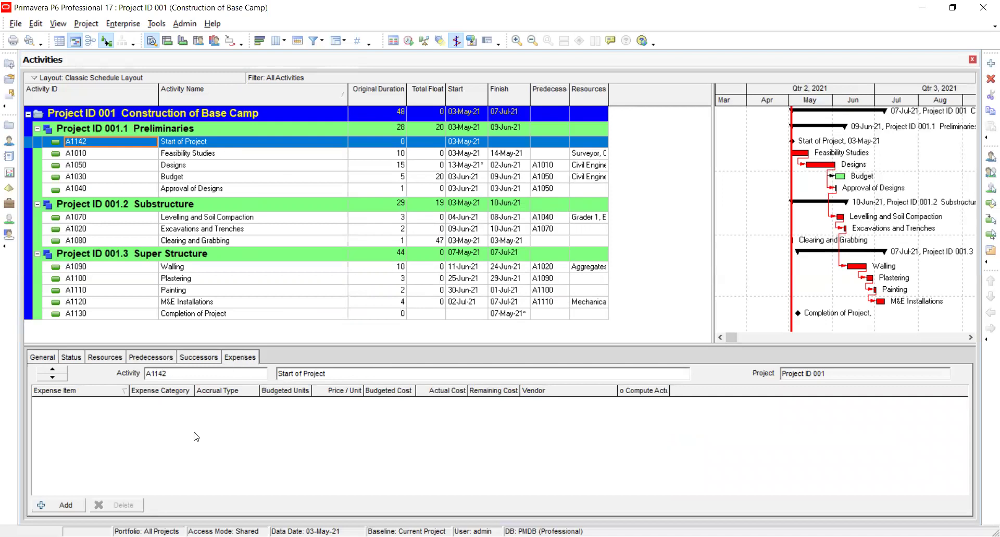
Add an expense item named Transport Costs to Start of Project and assign it the Travel expense category.
click(71, 505)
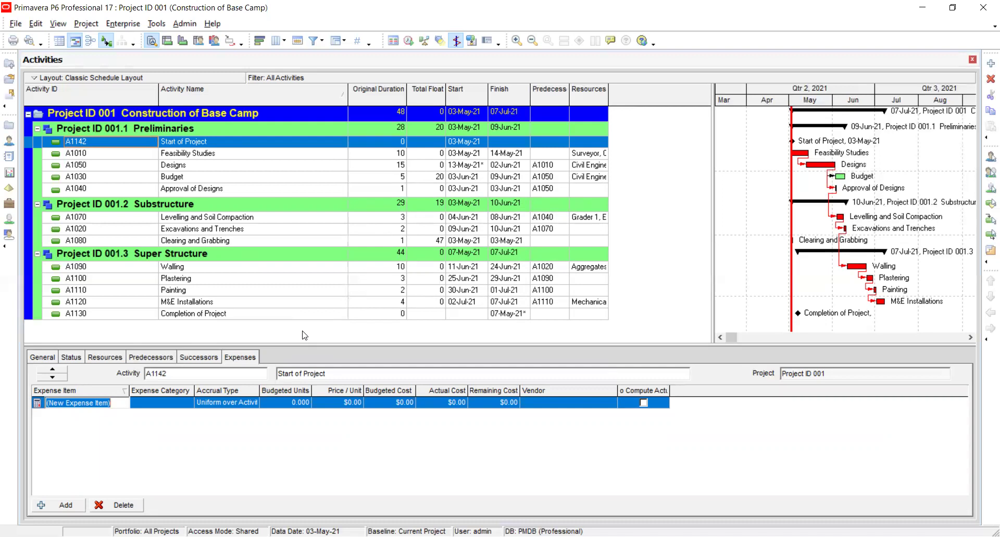
text(Tran)
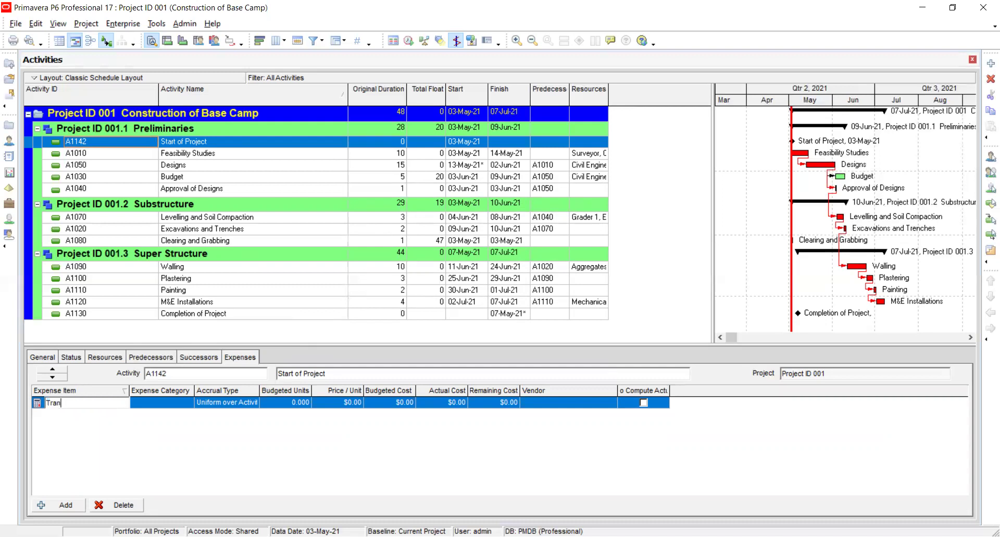
text(sport Costs)
click(180, 404)
click(187, 404)
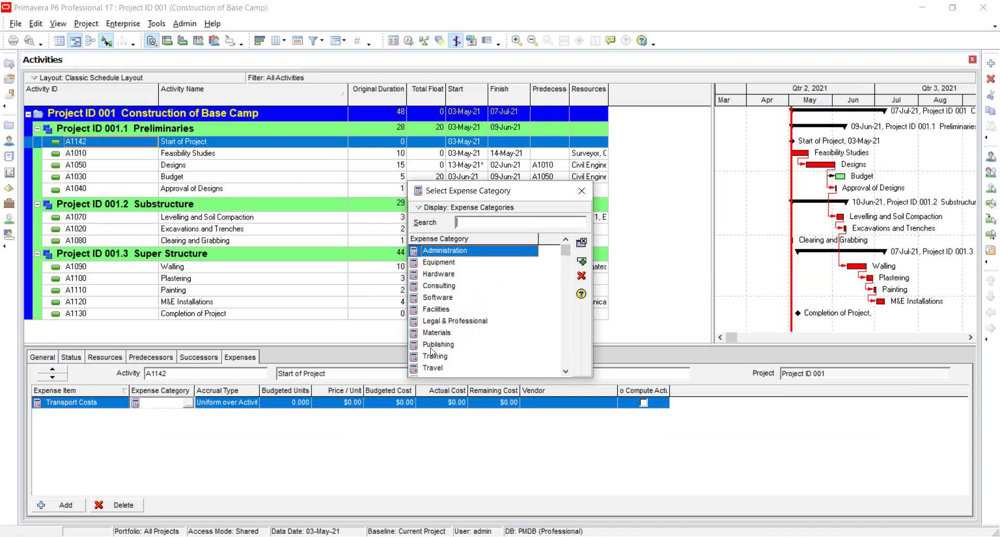
click(432, 367)
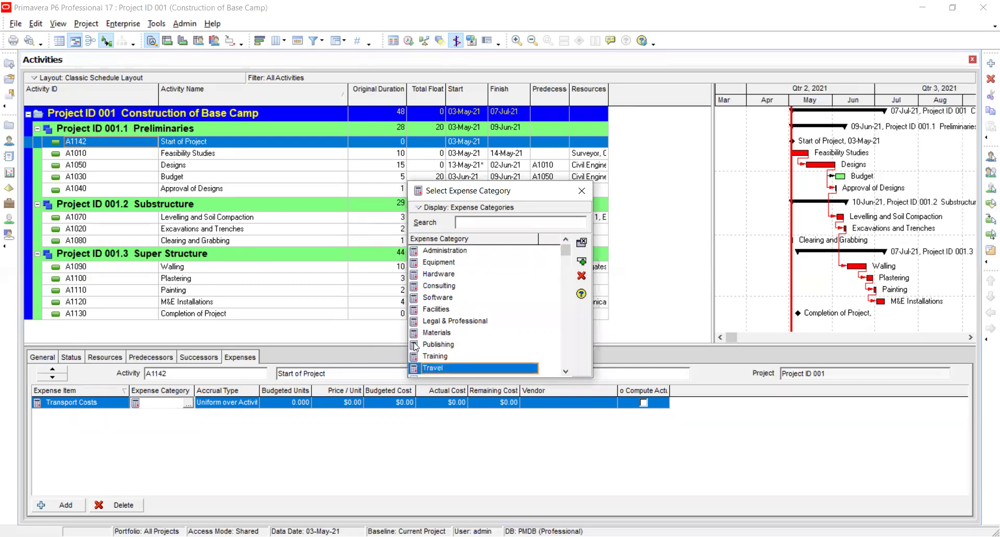
click(582, 262)
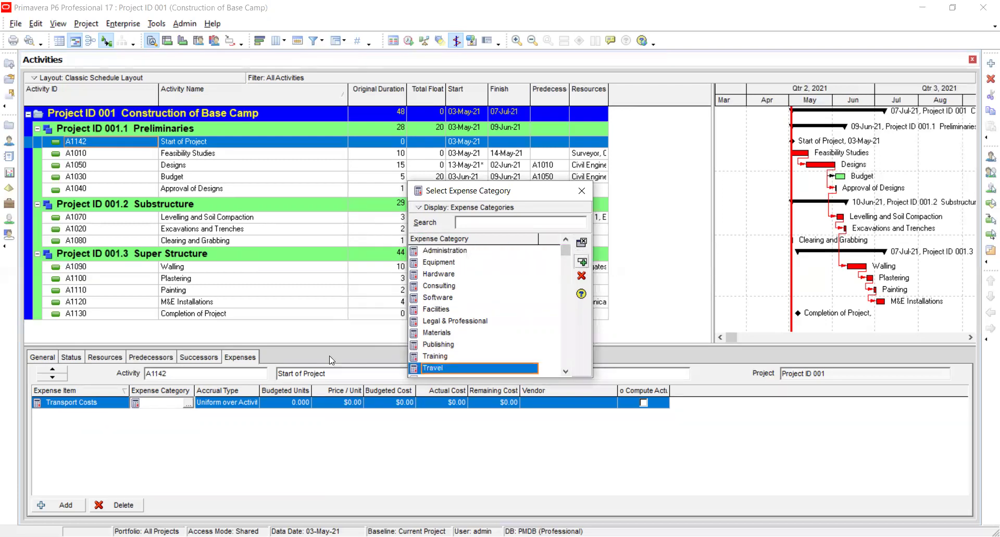
Choose Uniform over Activity as the accrual type of the Transport Costs expense.
click(247, 407)
click(246, 406)
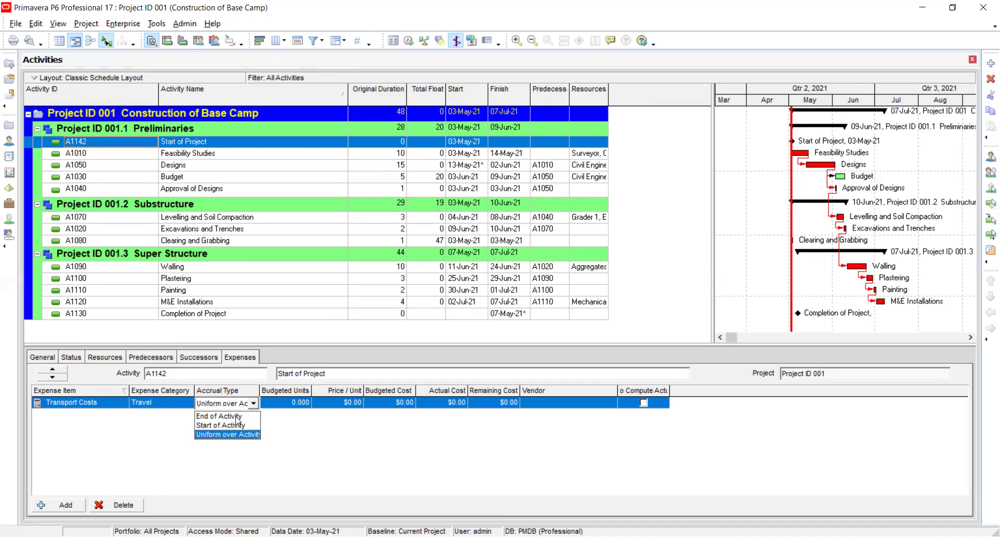
click(228, 434)
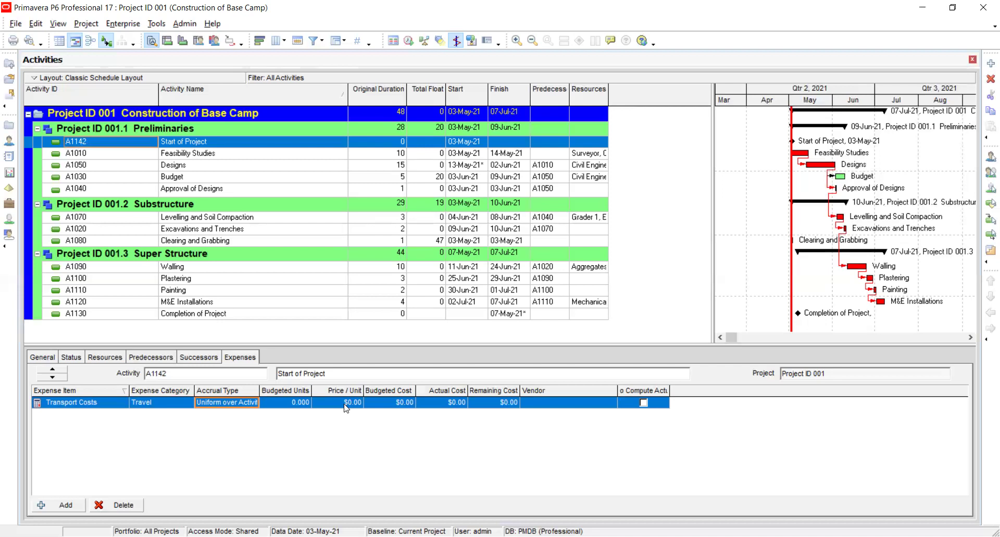
Examine the price per unit, budgeted cost, actual cost and vendor fields of the Transport Costs expense.
click(345, 404)
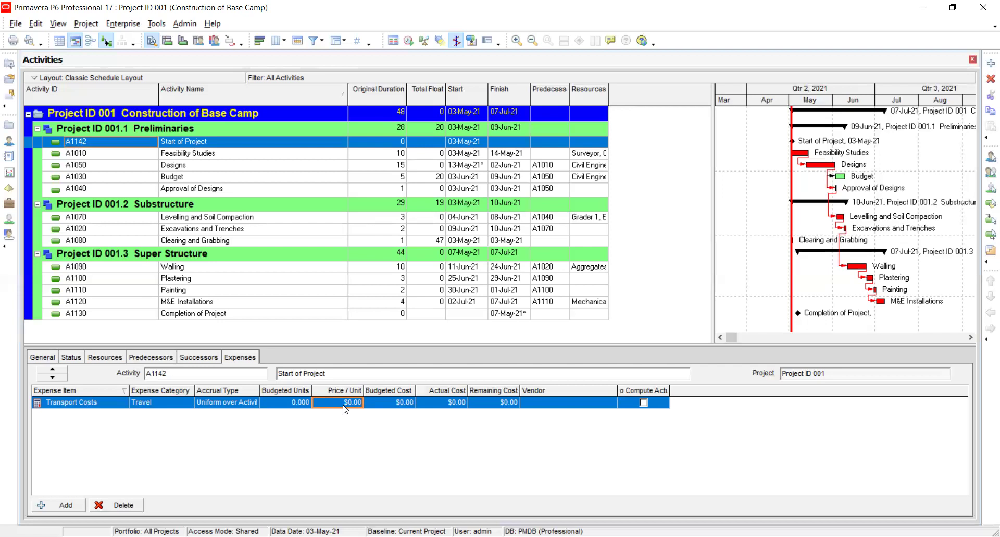
click(401, 403)
click(400, 402)
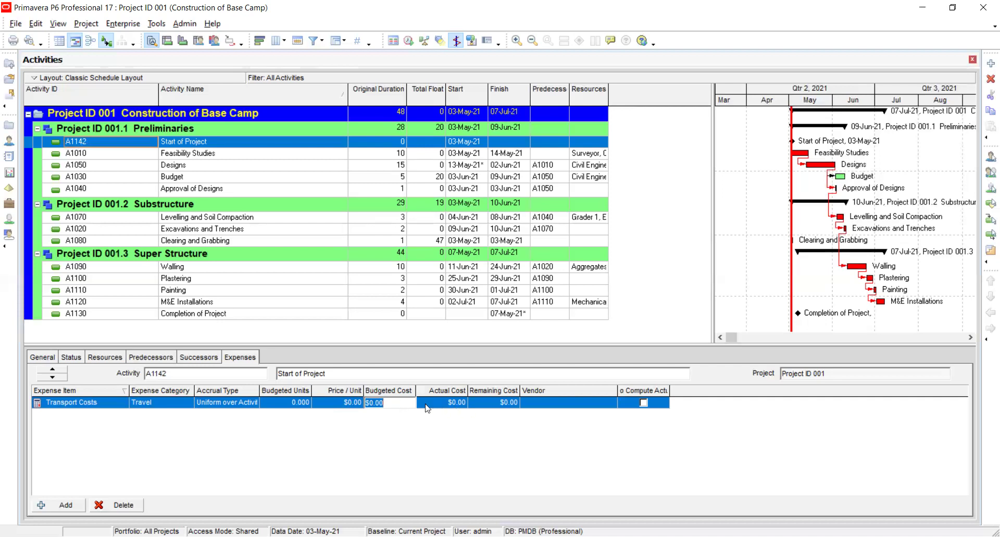
click(443, 404)
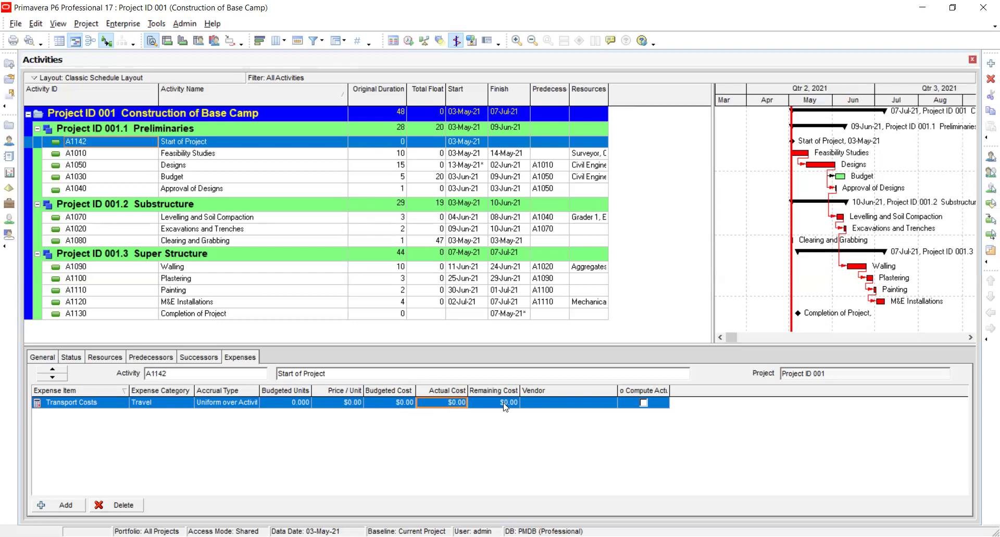
click(552, 401)
click(545, 404)
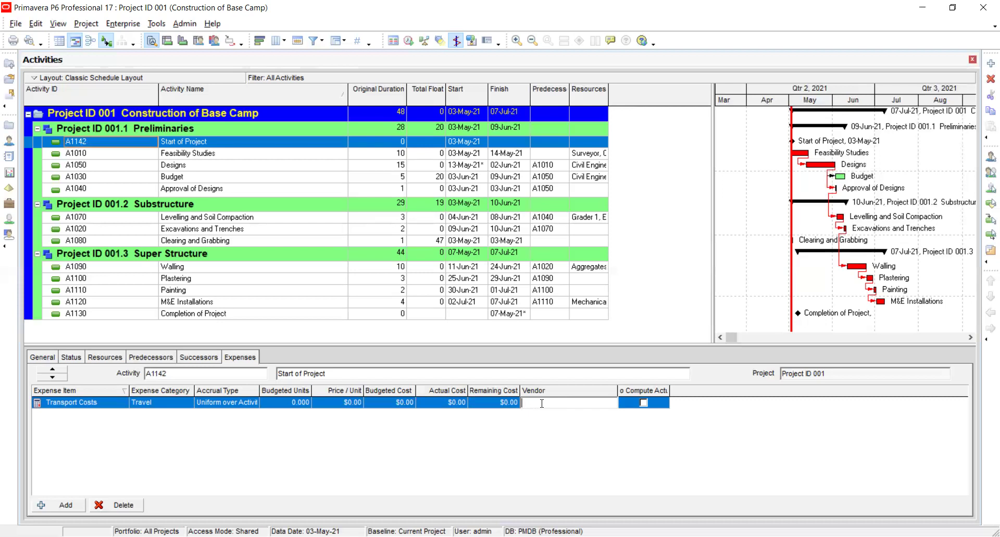
click(354, 402)
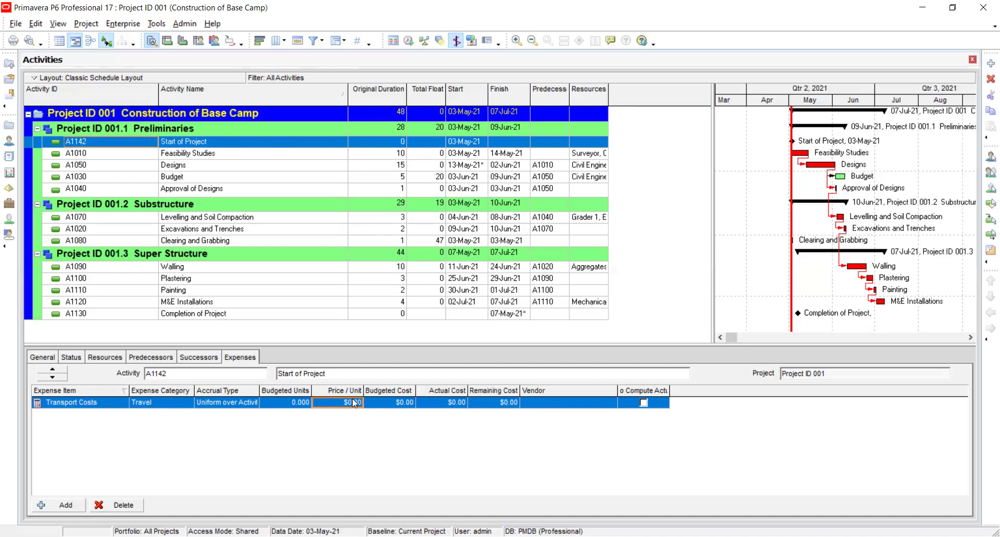
Set the Transport Costs expense to 10 budgeted units at a price of $100 per unit.
click(300, 403)
text(10)
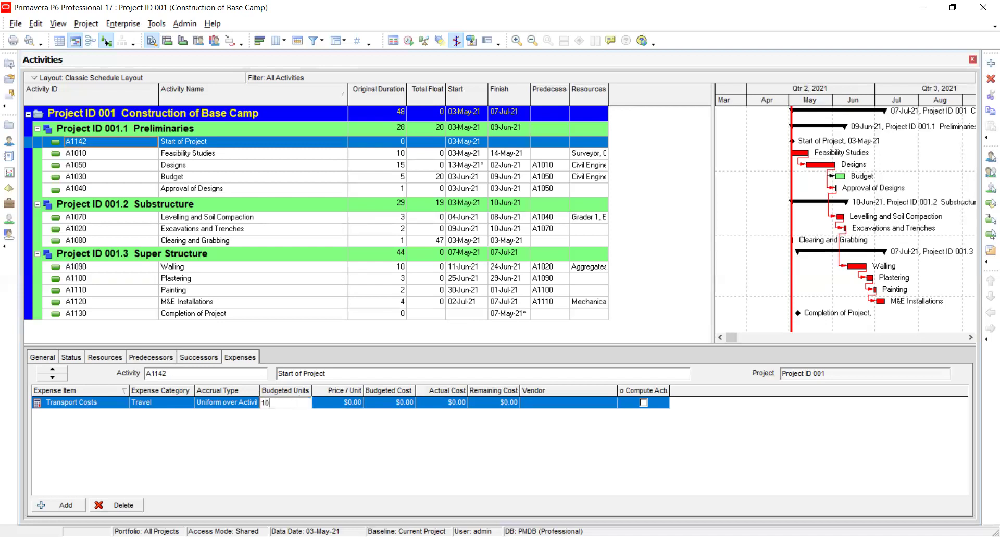
click(339, 402)
click(339, 401)
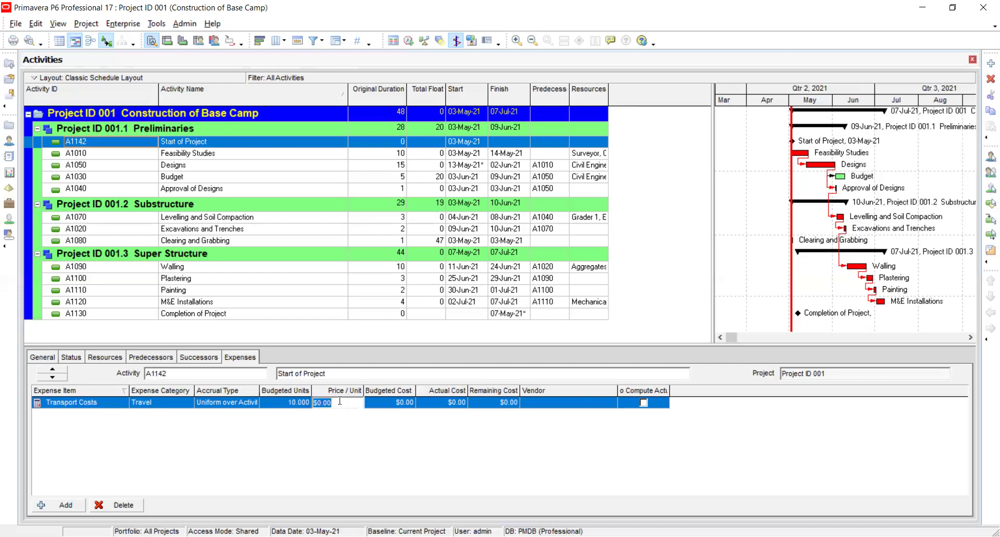
text(100)
key(Return)
Set the actual cost of the Transport Costs expense to $900.
click(462, 403)
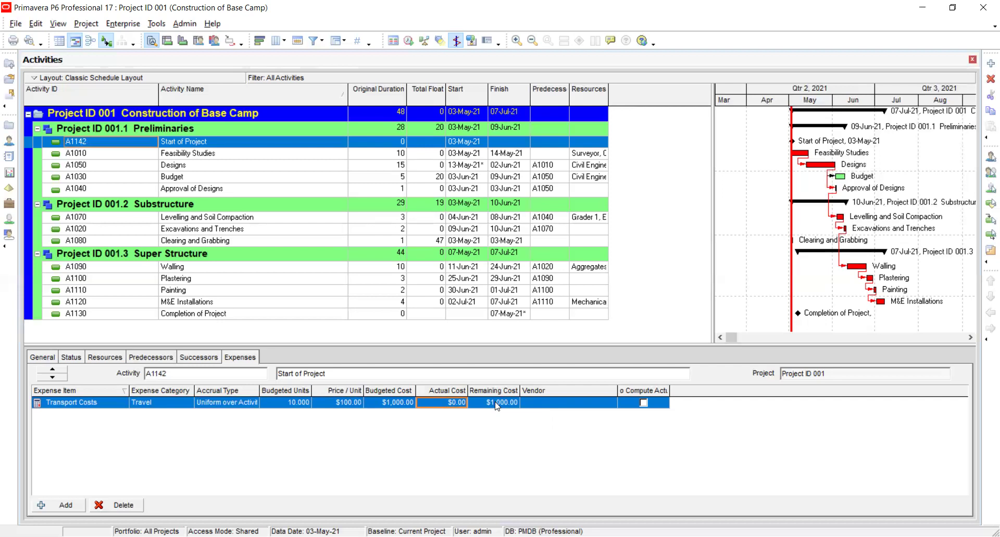
text(900)
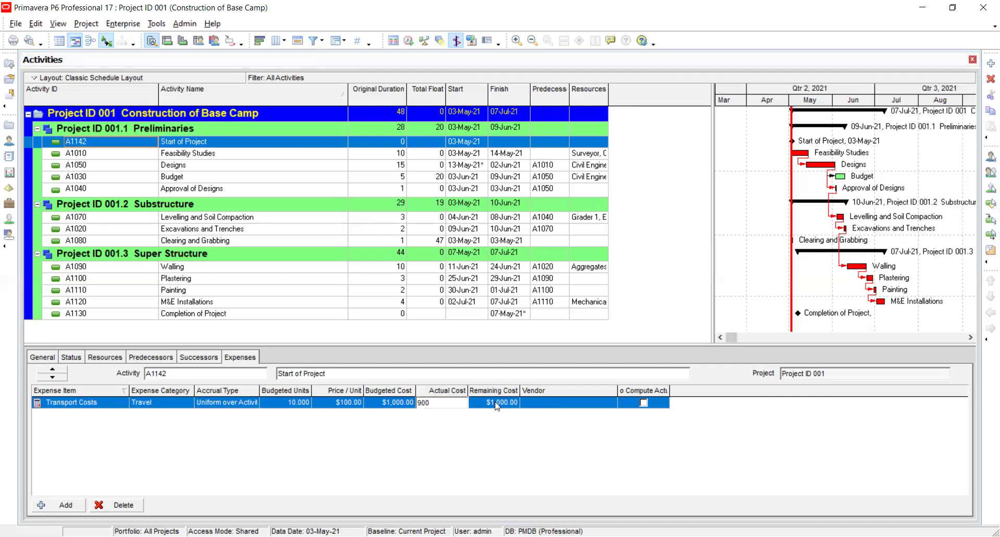
key(Return)
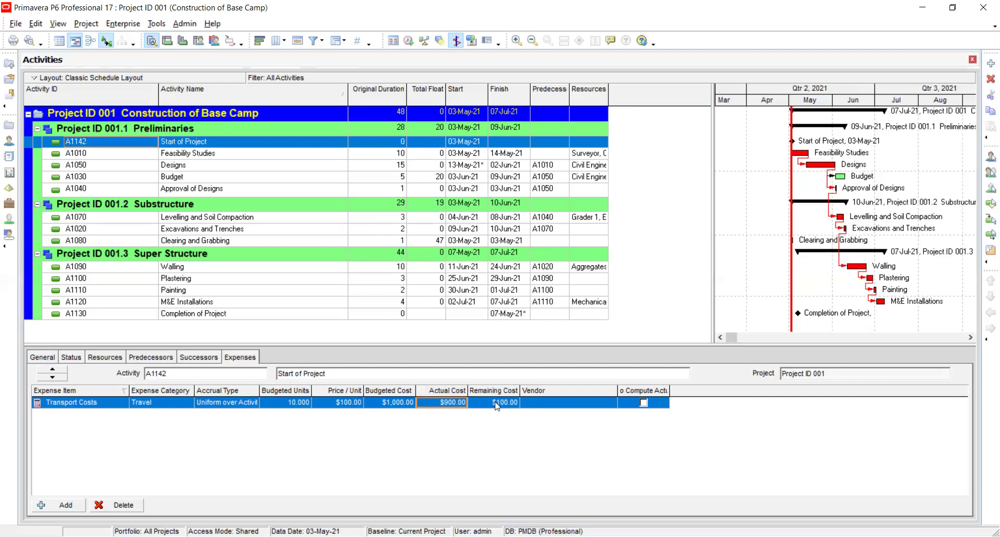
Enter MK Travellers as the vendor of the Transport Costs expense and widen the Auto Compute Actuals column.
click(540, 404)
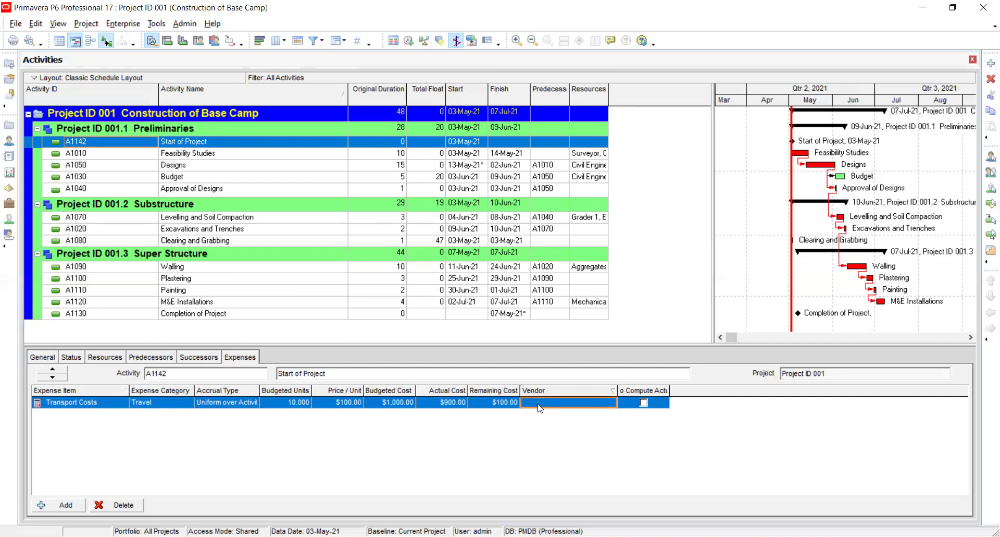
text(MK)
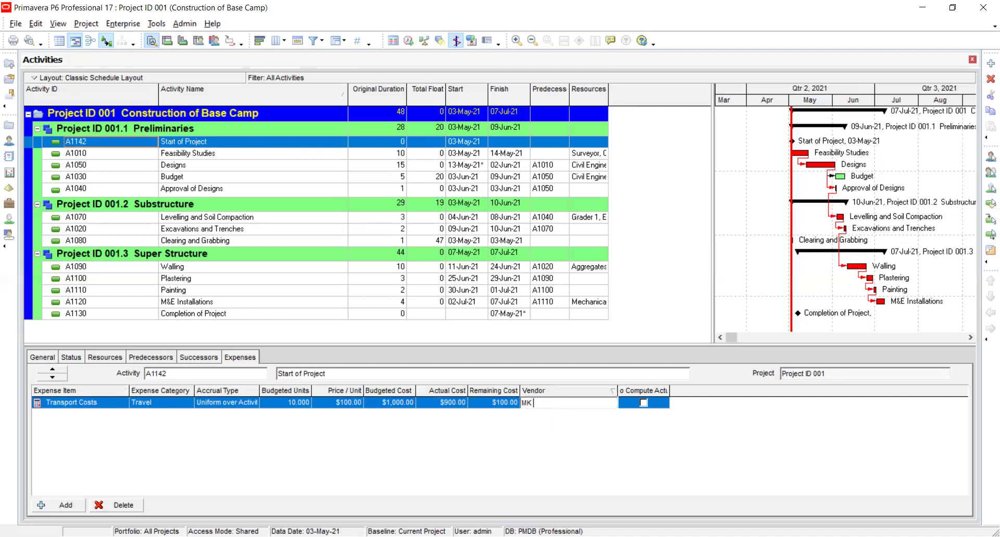
text( Hardware)
key(BackSpace)
key(BackSpace)
key(BackSpace)
key(BackSpace)
key(BackSpace)
key(BackSpace)
key(BackSpace)
key(BackSpace)
text(Travellers)
key(Return)
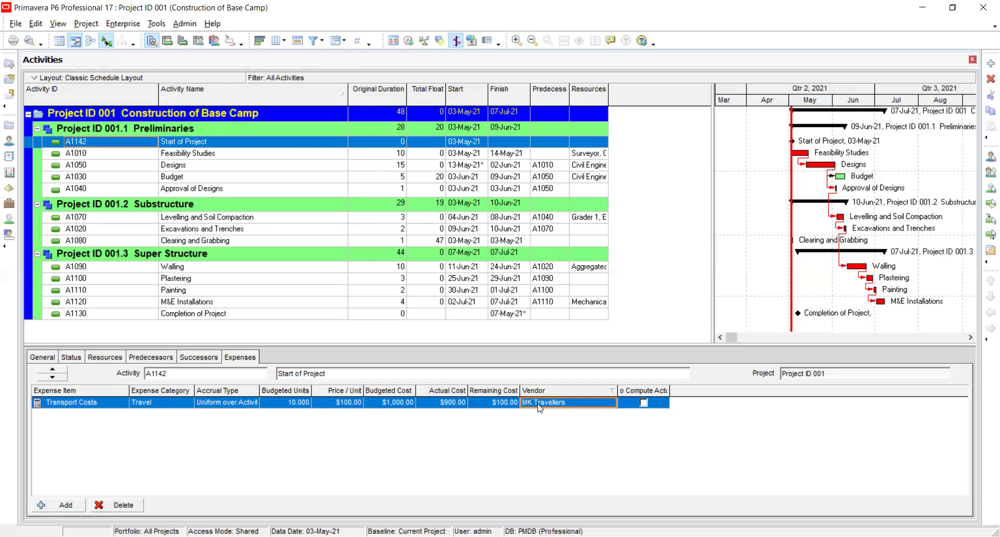
drag(672, 389, 723, 389)
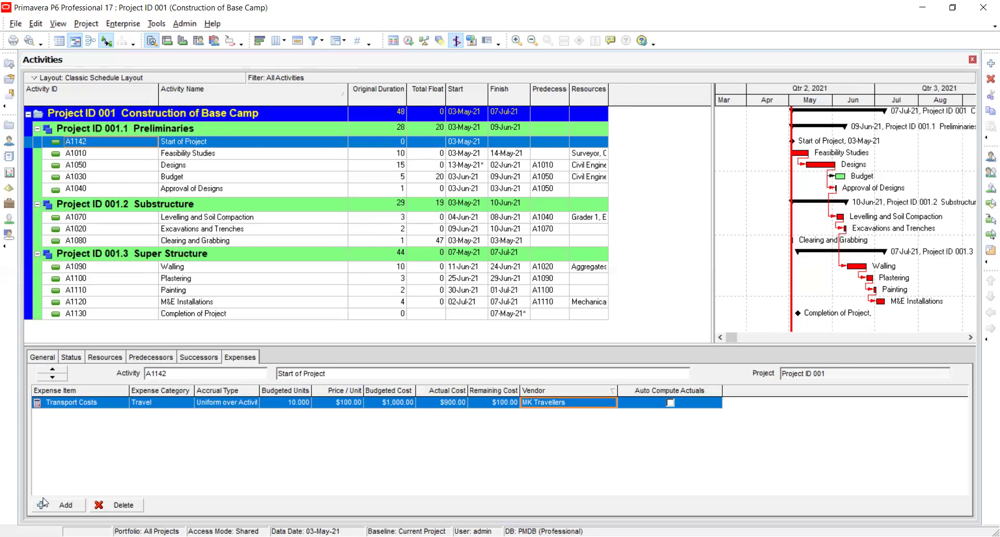
Add a second expense item named Site Offices to the Start of Project milestone.
click(58, 504)
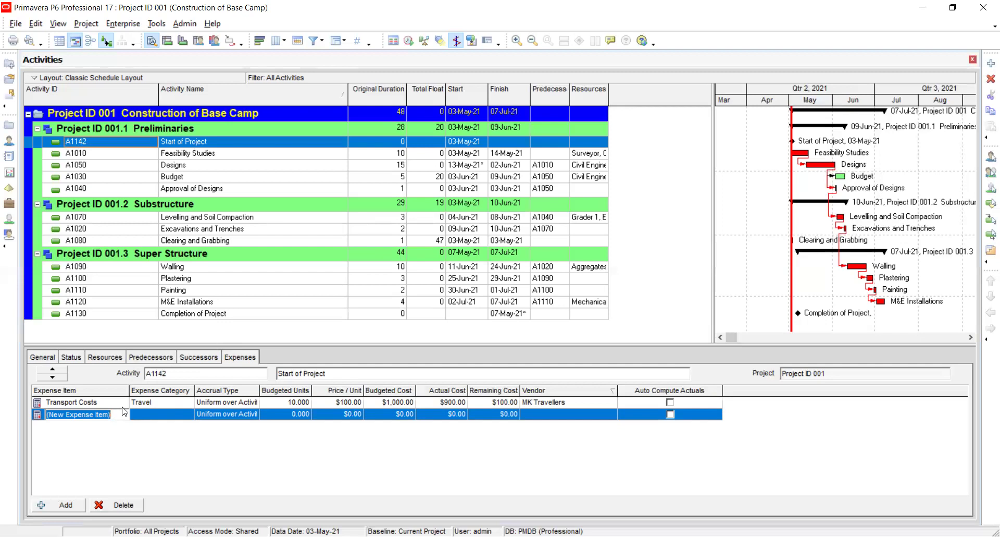
text(S)
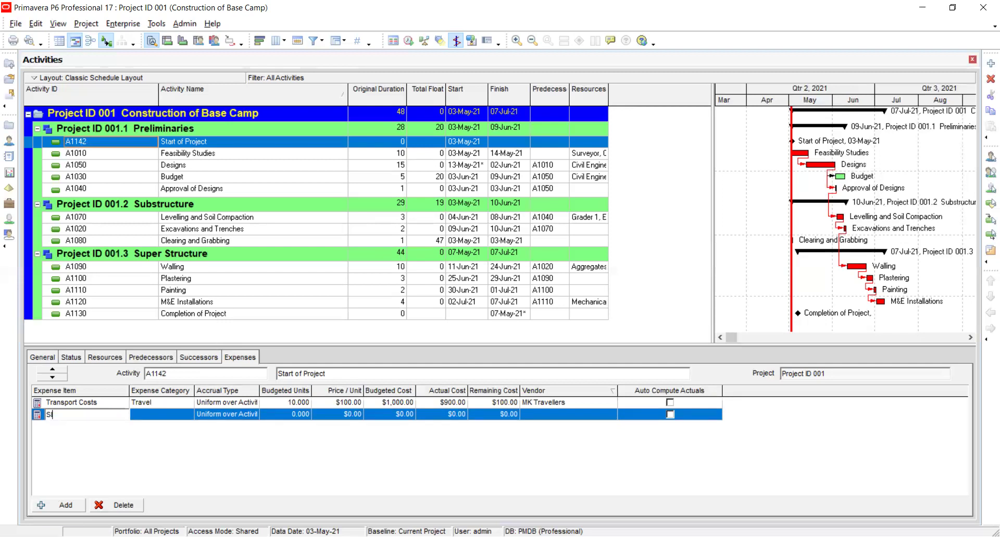
text(ite Offices)
key(Return)
Browse the available expense categories and assign Facilities to the Site Offices expense.
click(155, 409)
click(189, 416)
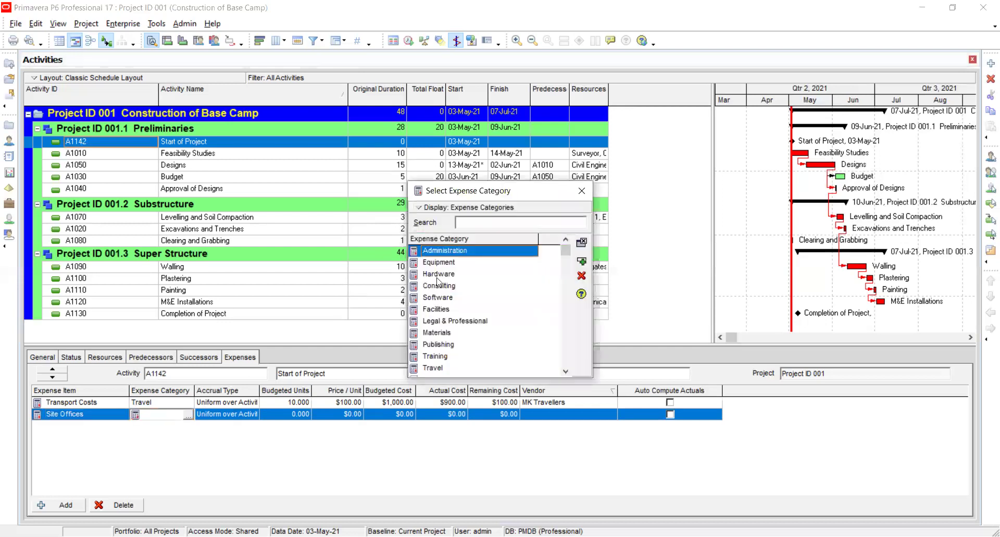
click(566, 255)
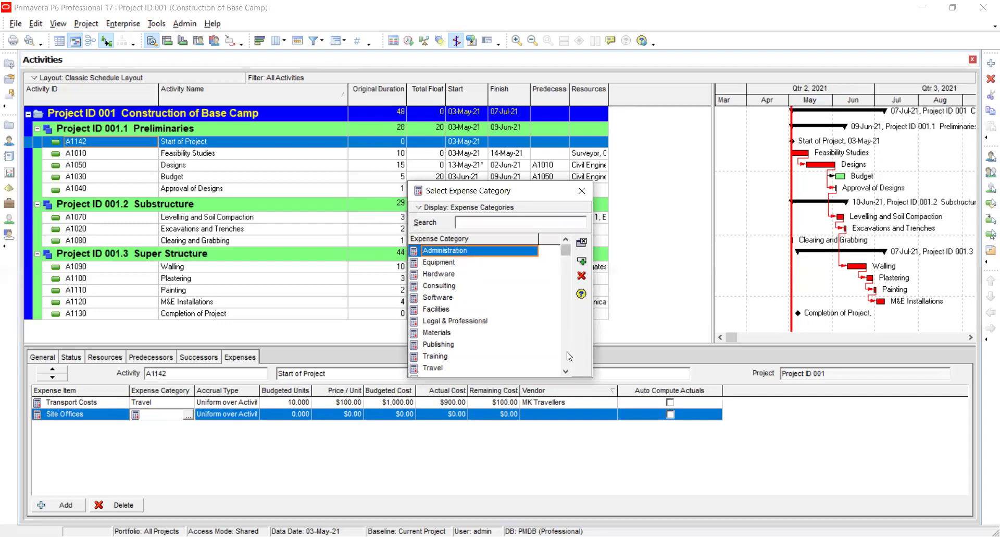
click(565, 371)
drag(563, 368, 572, 326)
key(Down)
key(Down)
key(Down)
key(Down)
key(Down)
key(Down)
key(Down)
key(Down)
key(Down)
key(Down)
key(Down)
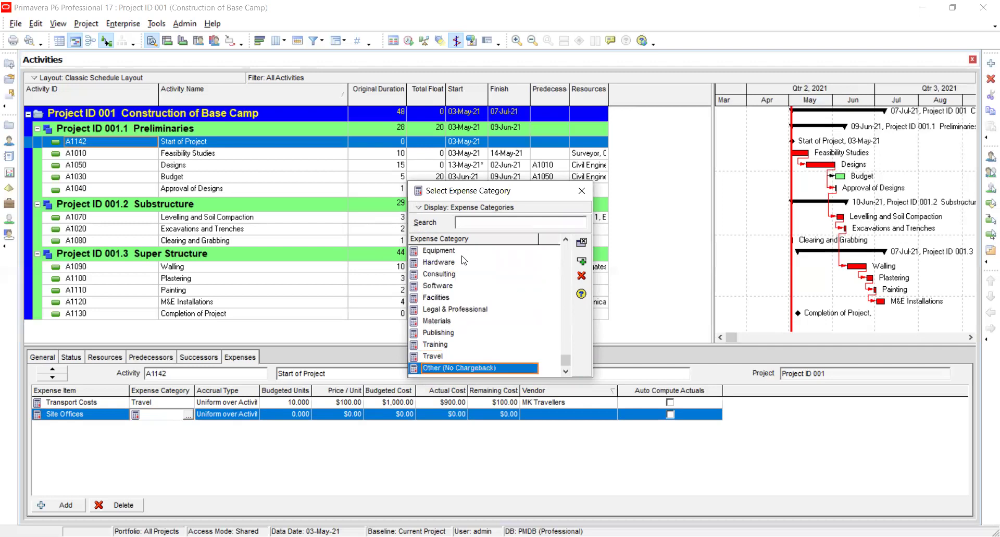
key(Up)
key(Up)
key(Up)
key(Up)
key(Up)
key(Up)
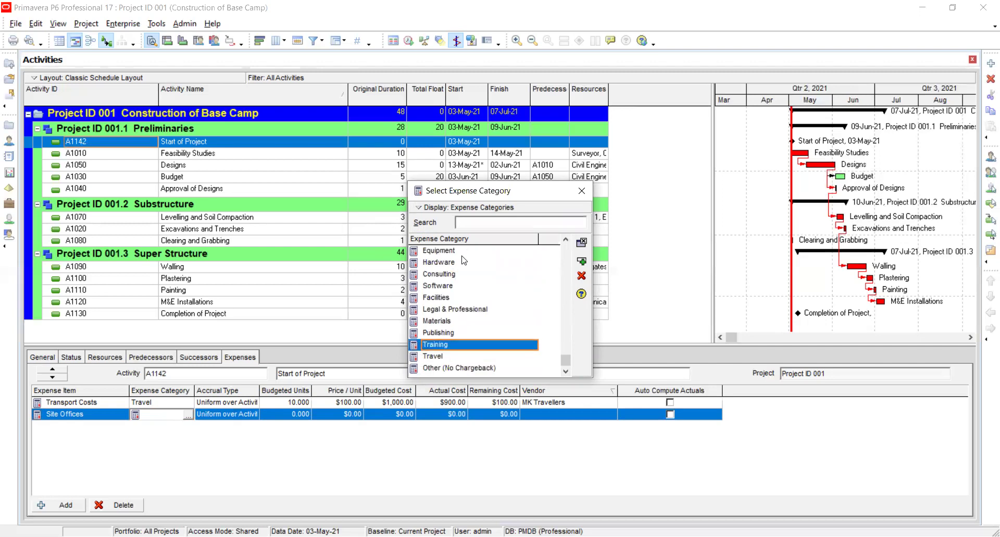
key(Up)
key(Up)
key(Up)
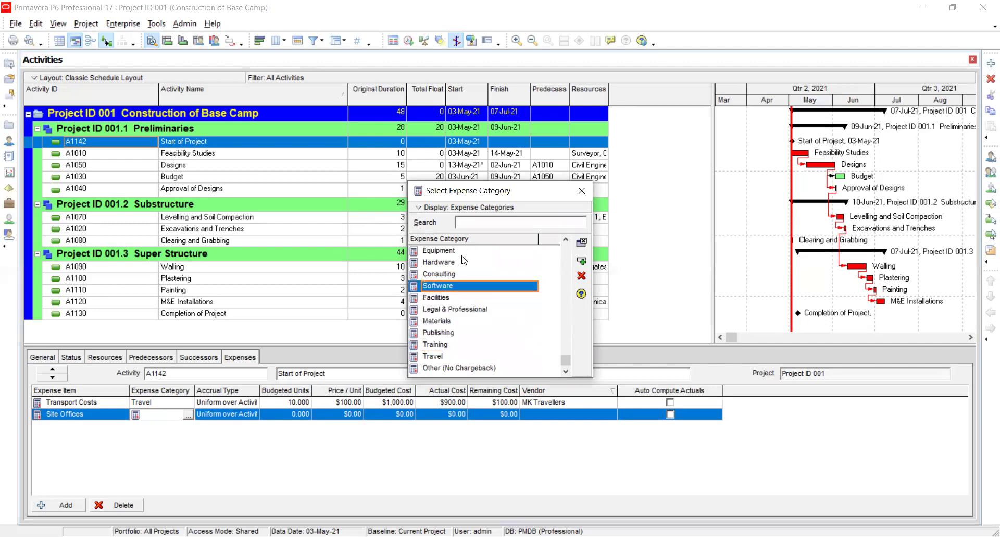
key(Down)
key(Down)
key(Down)
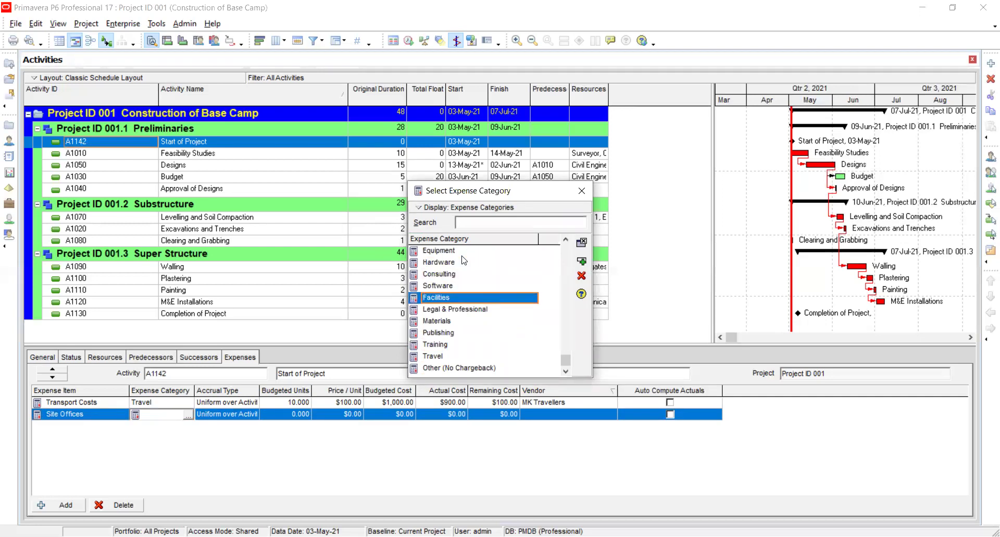
key(Up)
key(Up)
key(Up)
key(Up)
key(Up)
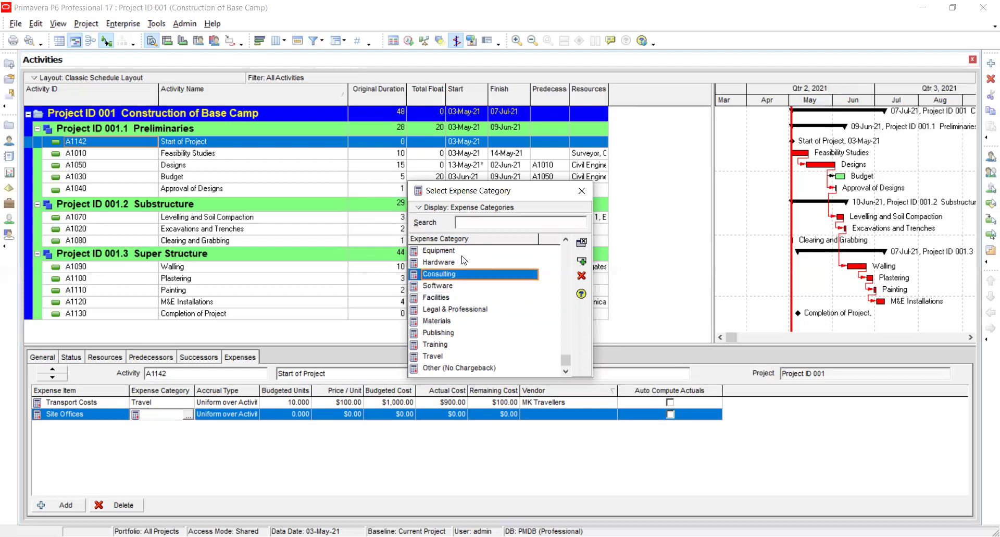
key(Down)
key(Down)
key(Down)
key(Down)
key(Down)
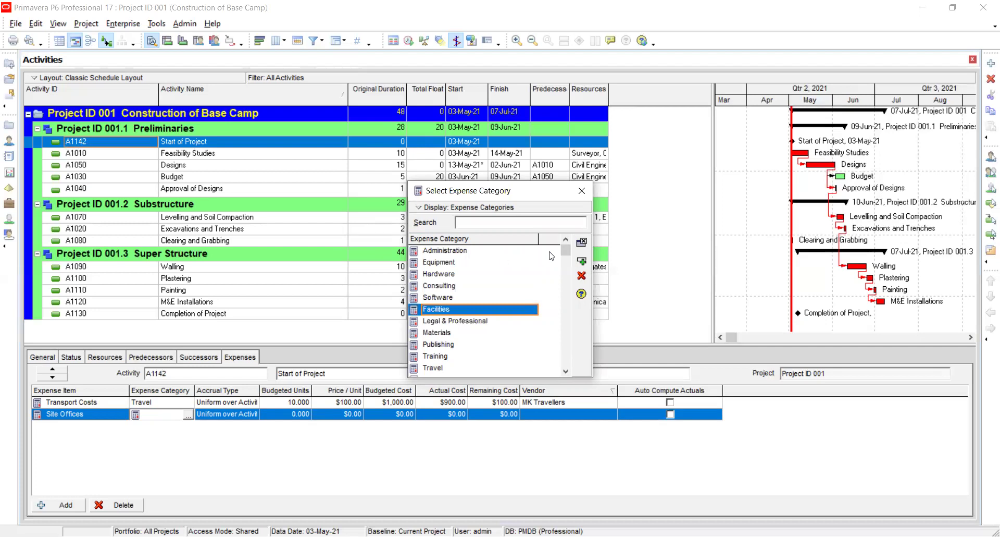
click(581, 261)
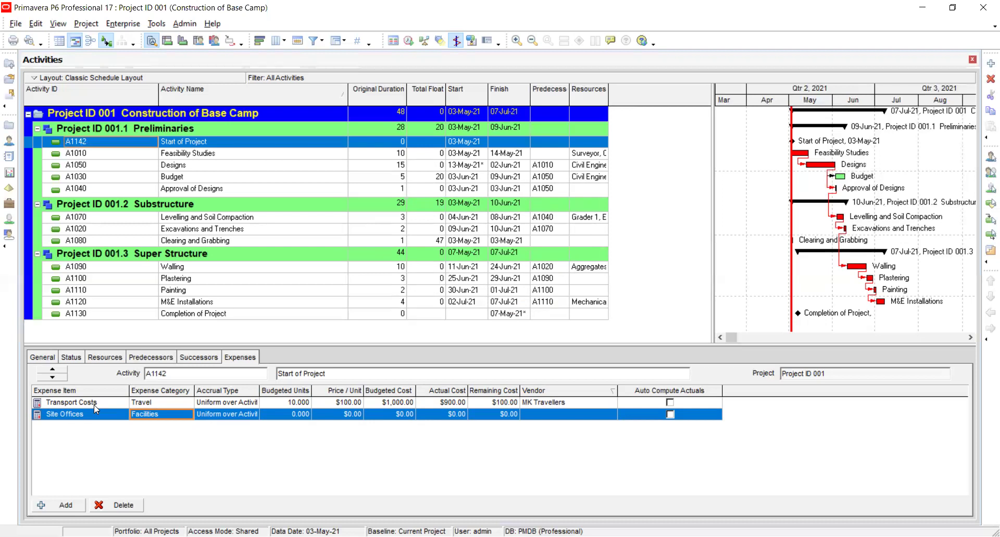
click(227, 405)
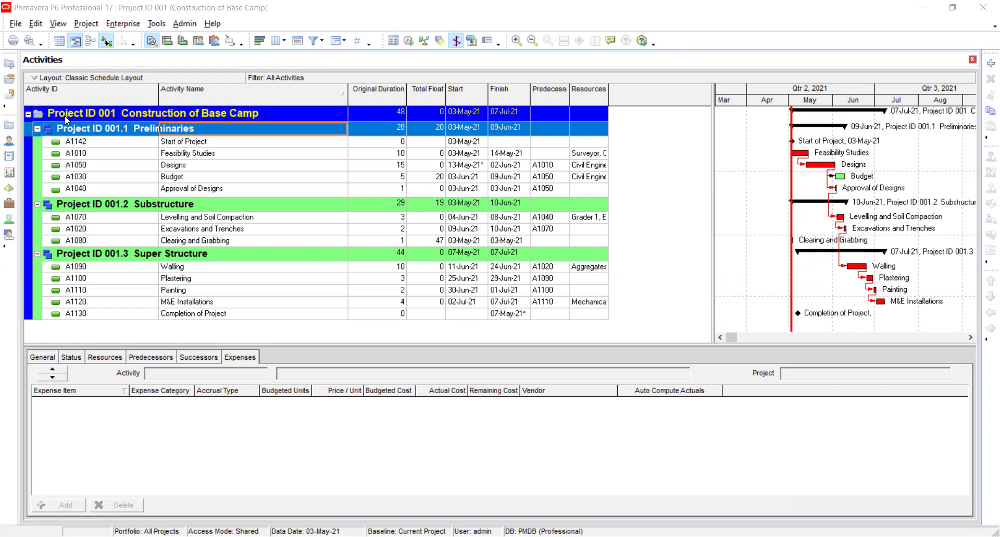
Compare the expense details of the project and Preliminaries levels with those of the Start of Project, Designs and Feasibility Studies activities.
click(83, 141)
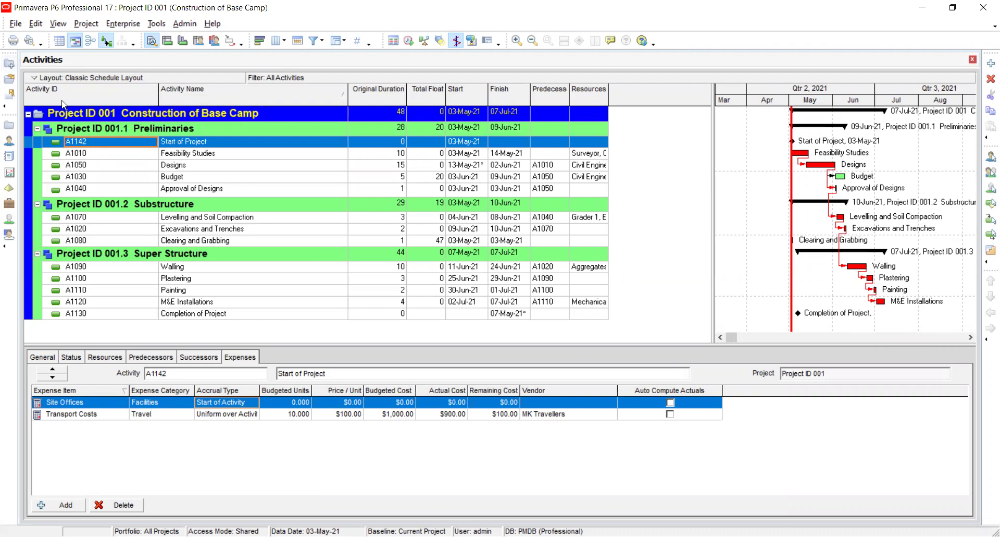
click(81, 116)
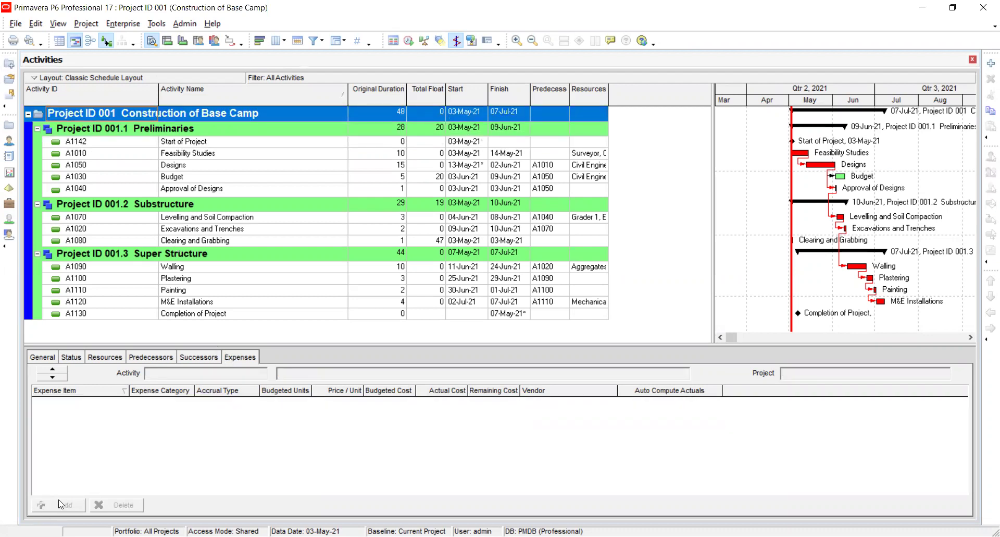
click(144, 134)
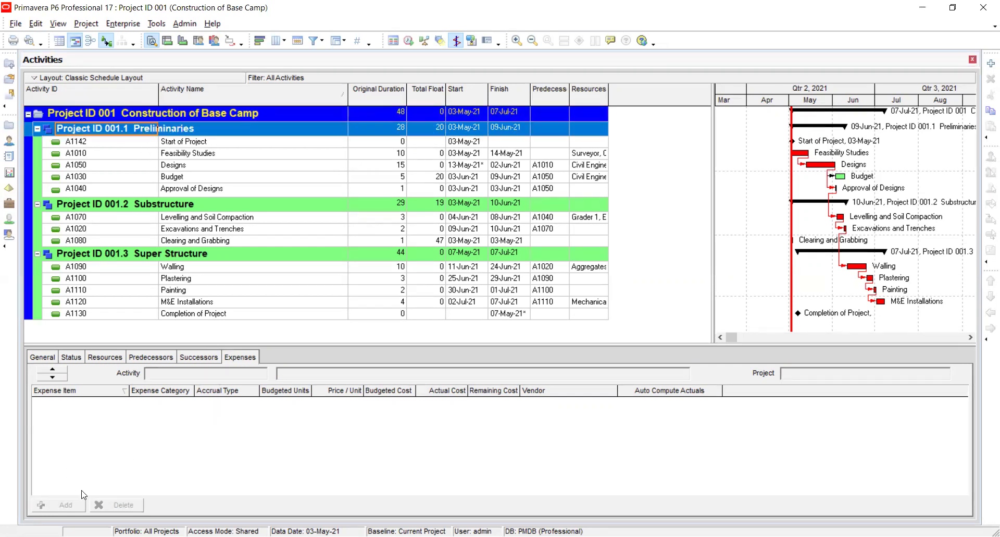
click(208, 142)
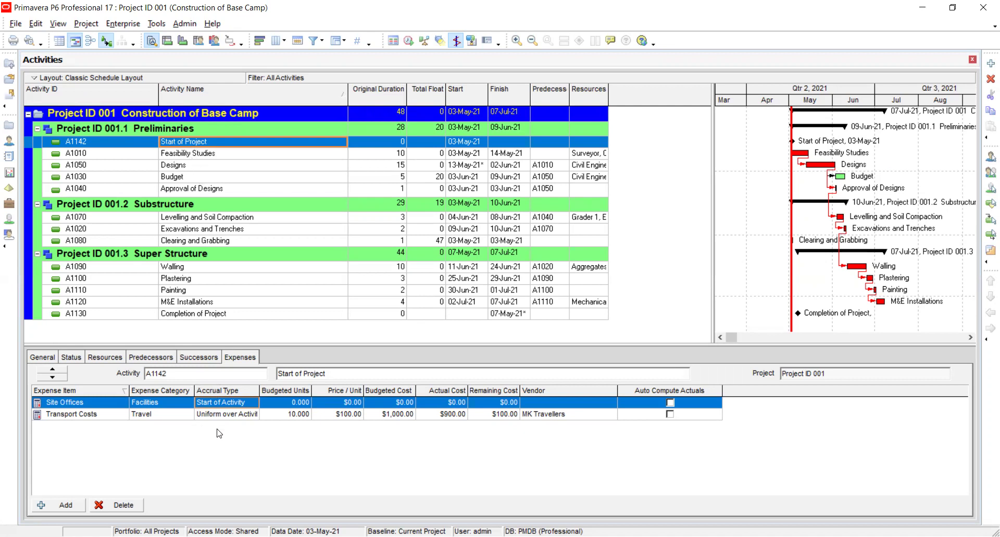
click(197, 167)
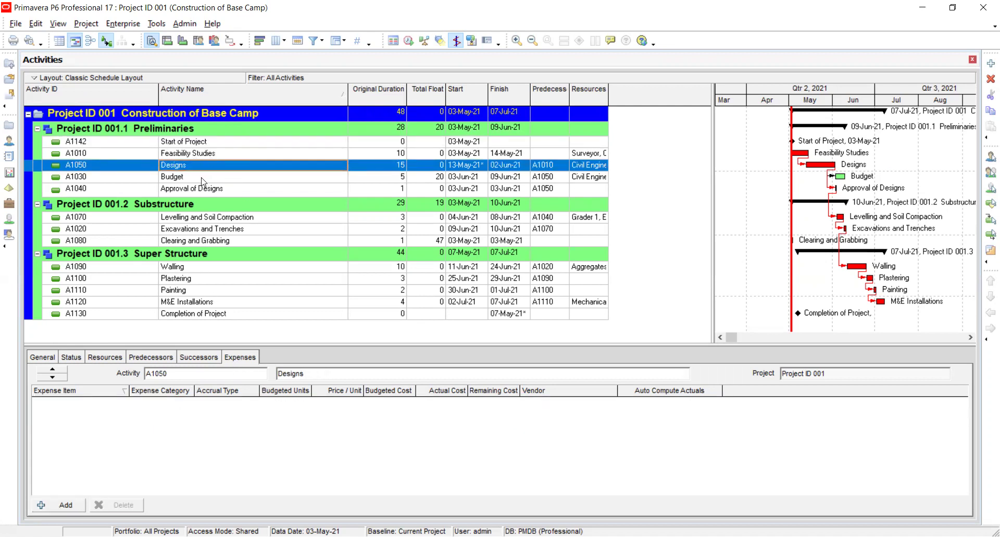
click(203, 155)
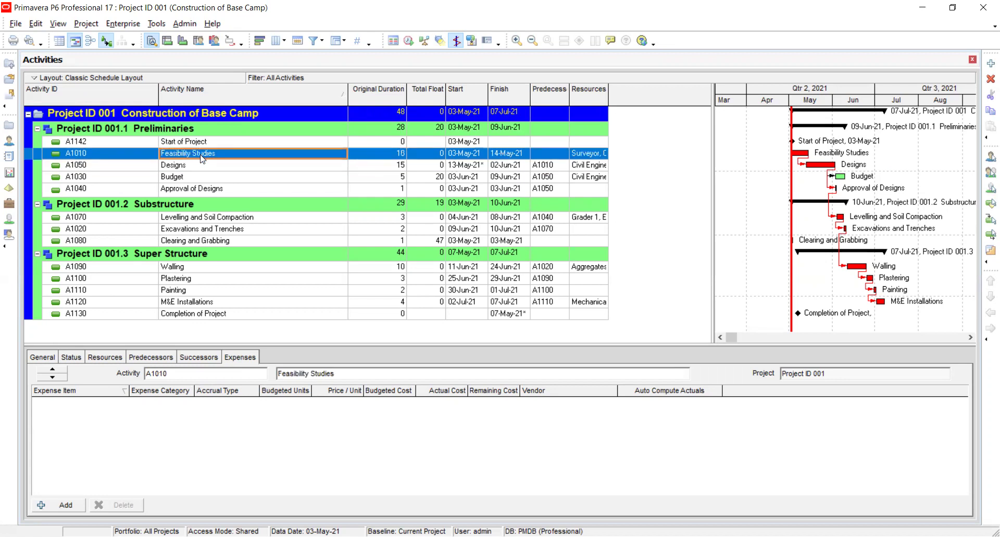
Add an expense item to the Designs activity and view the available expense categories without assigning one.
click(199, 166)
click(232, 362)
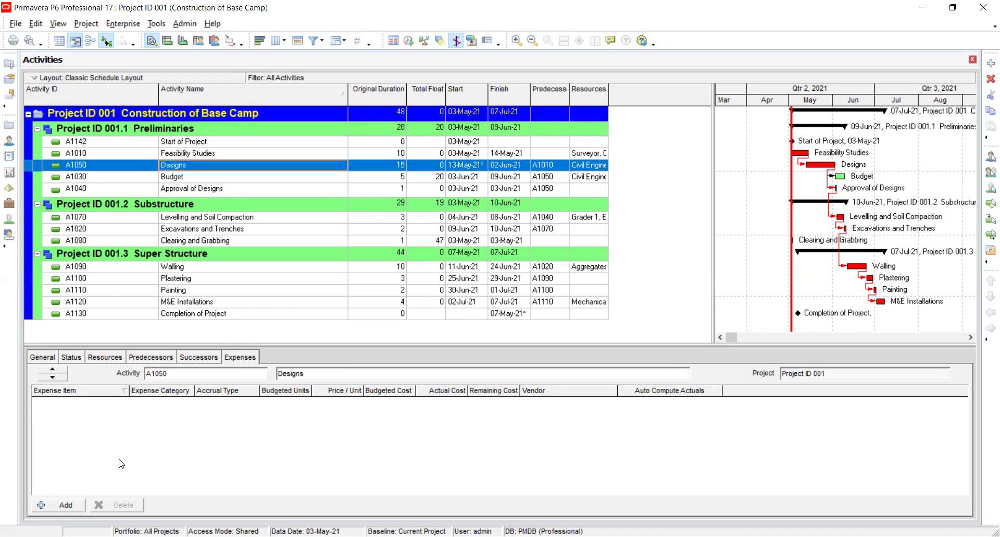
click(67, 505)
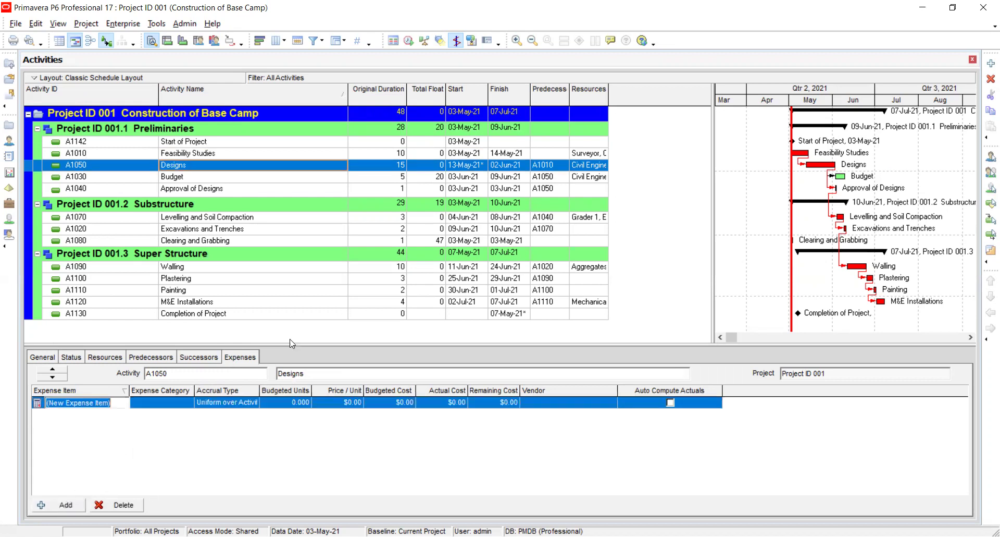
click(177, 406)
click(187, 405)
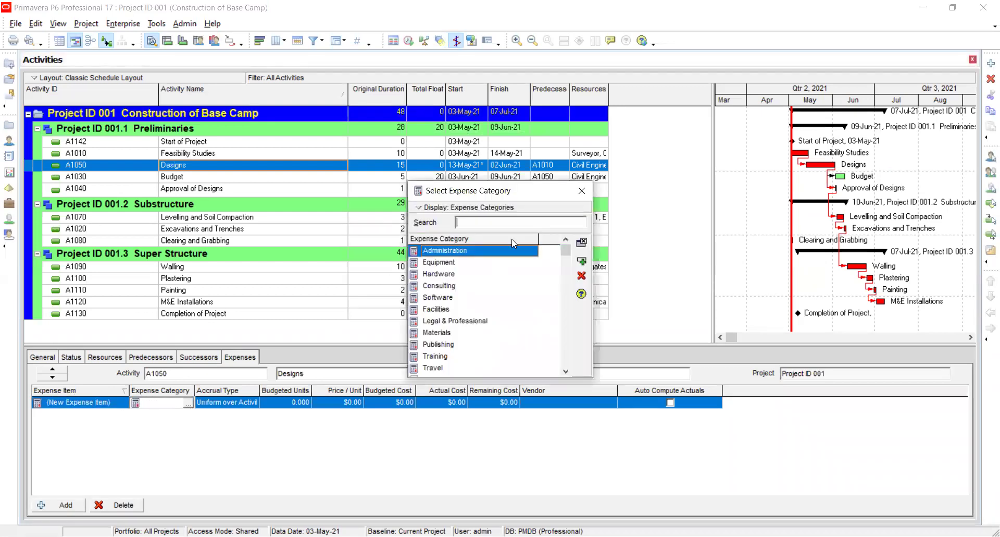
click(584, 194)
Review the accrual type options for the new expense item of the Designs activity.
click(216, 402)
click(216, 402)
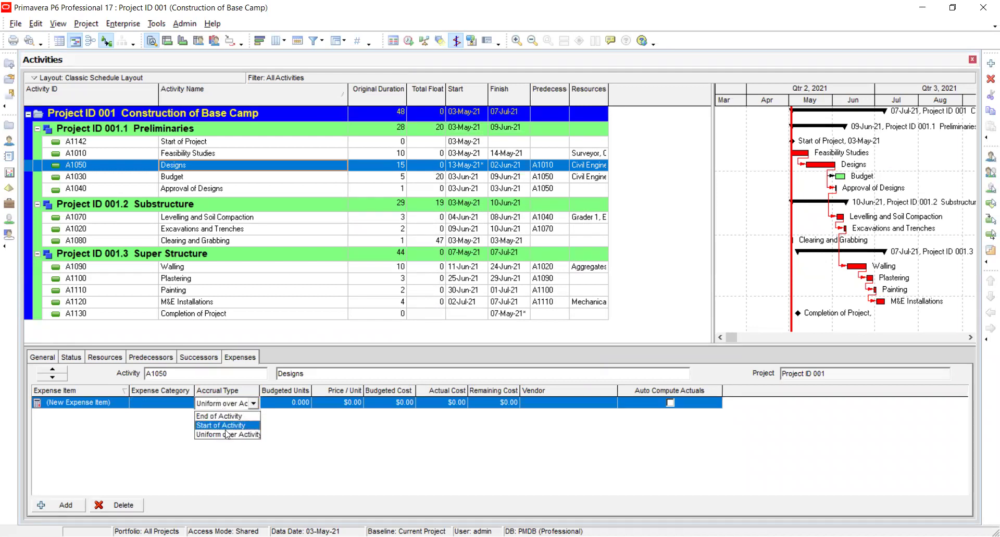
click(252, 403)
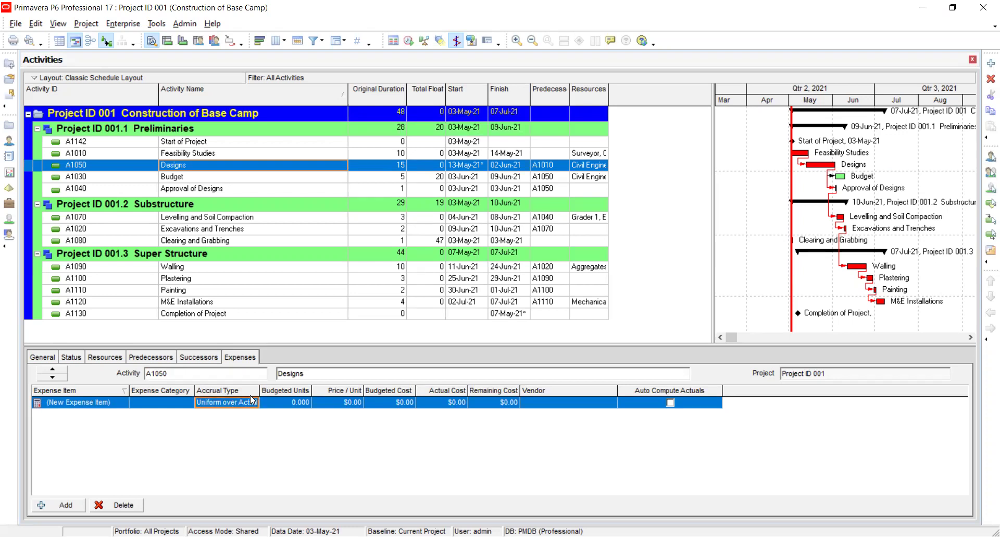
click(206, 357)
click(242, 359)
Delete the new expense item from the Designs activity.
click(98, 403)
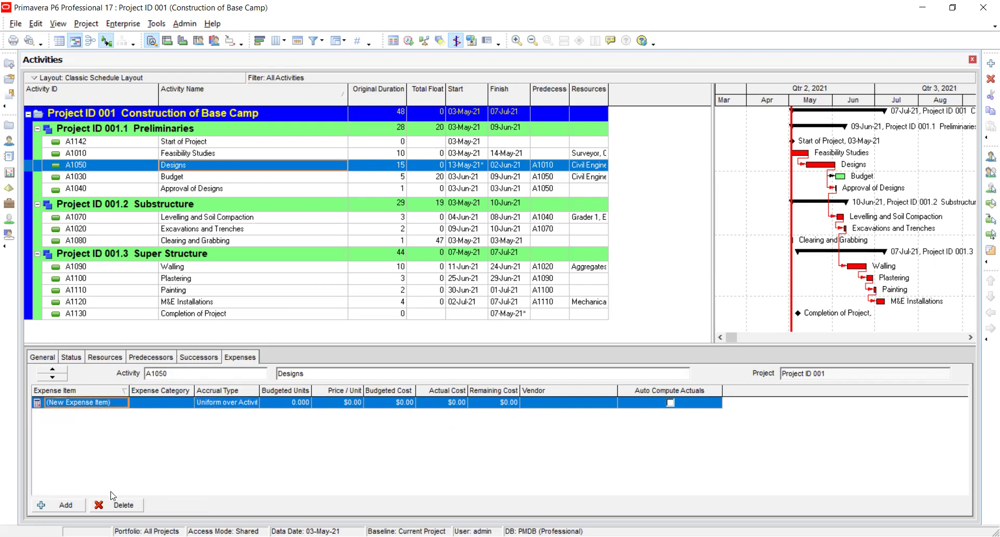
click(121, 506)
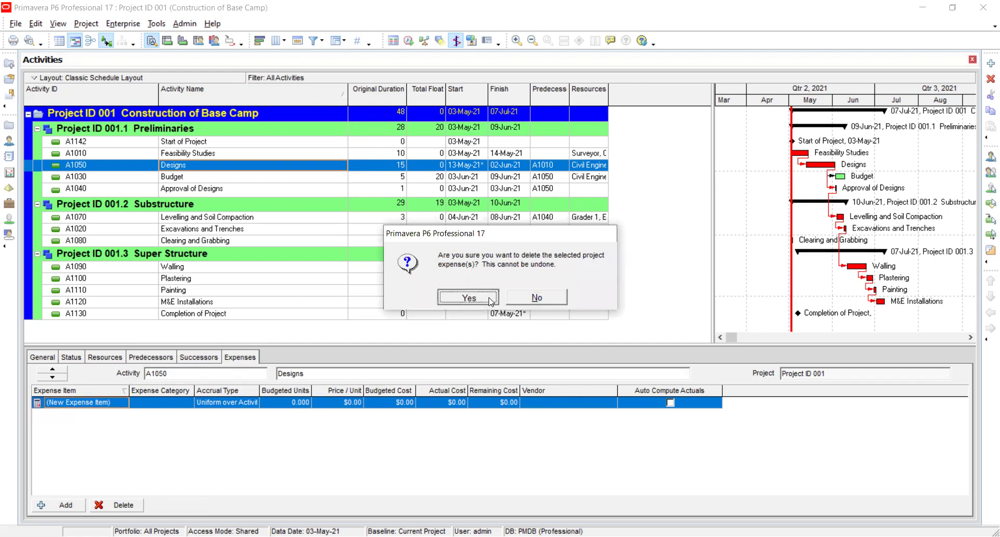
click(465, 296)
Delete the Transport Costs and Site Offices expenses from the Start of Project milestone.
click(215, 152)
click(214, 144)
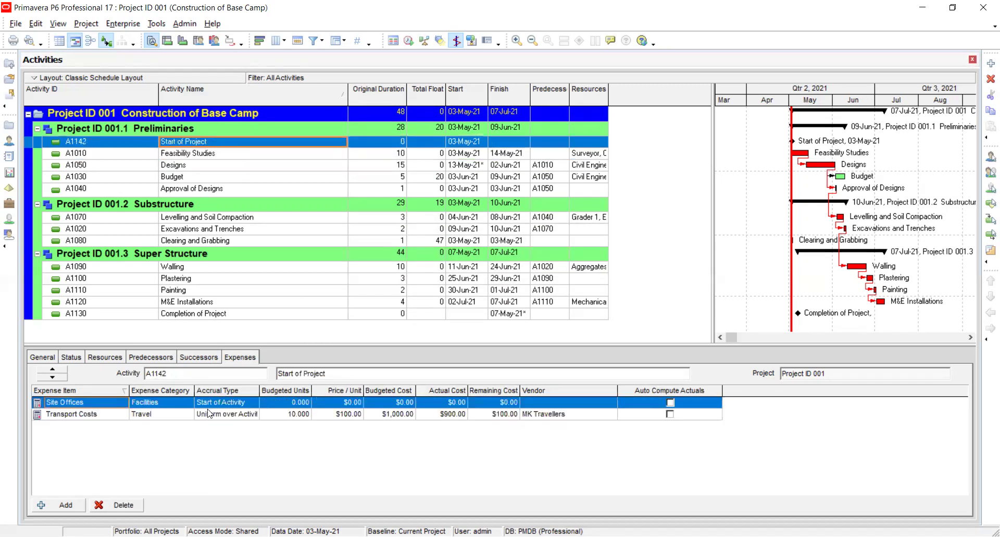
click(83, 414)
click(122, 505)
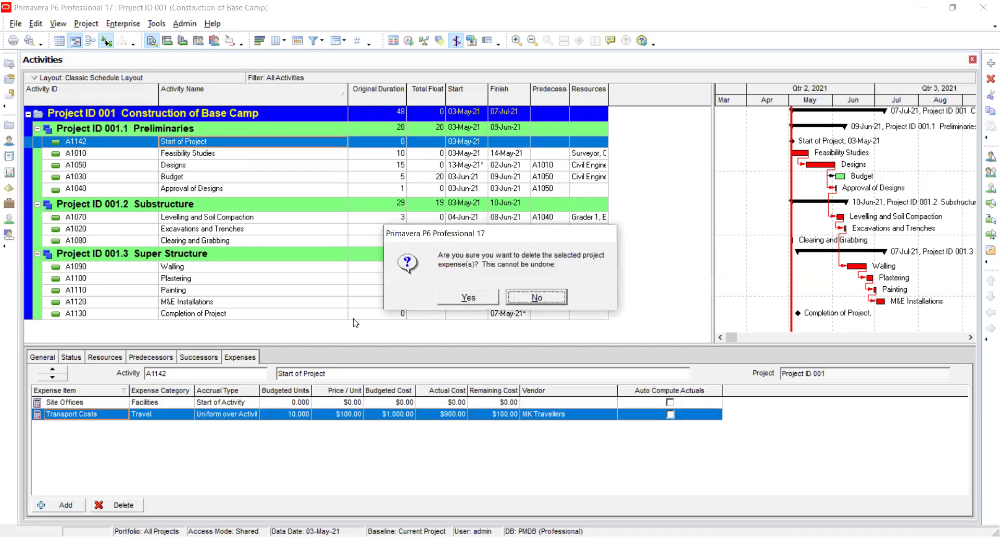
click(468, 296)
click(468, 301)
click(133, 503)
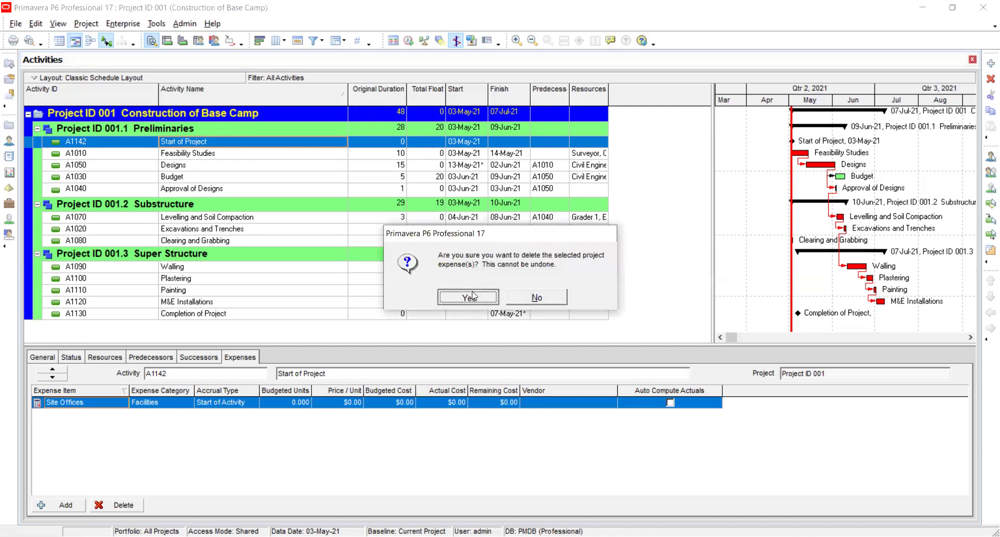
click(471, 296)
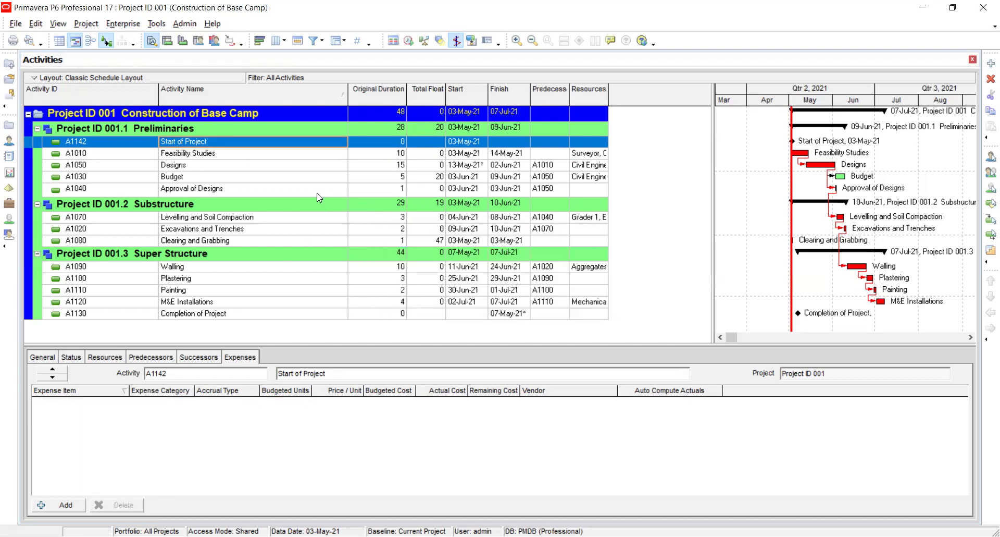
Open the enterprise Calendars dialog and reposition it over the activity table.
click(156, 142)
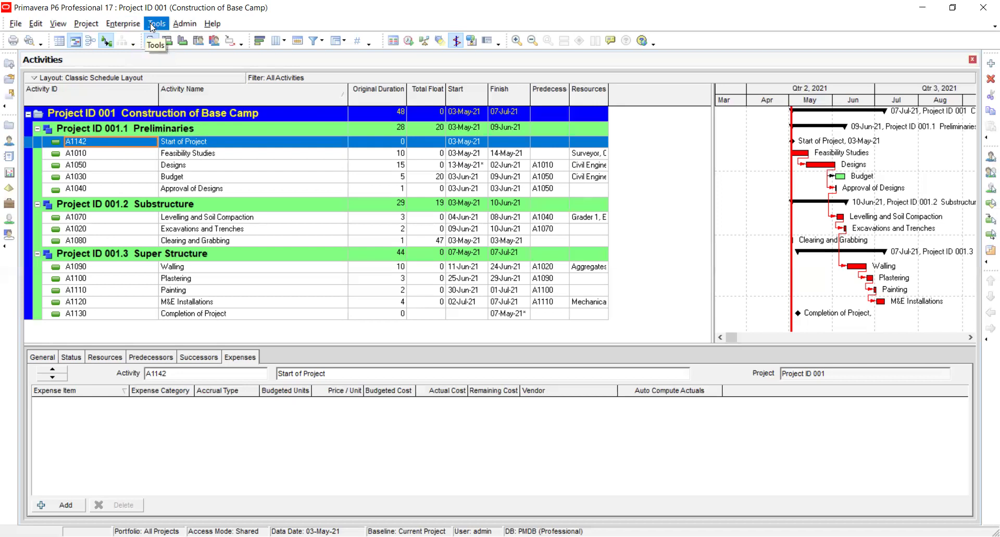
click(130, 26)
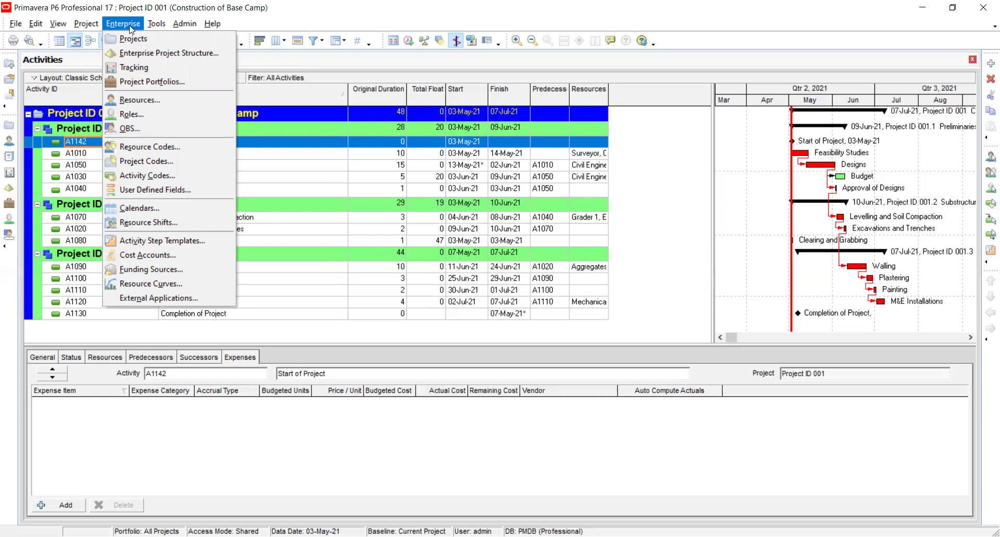
mouse_move(76, 26)
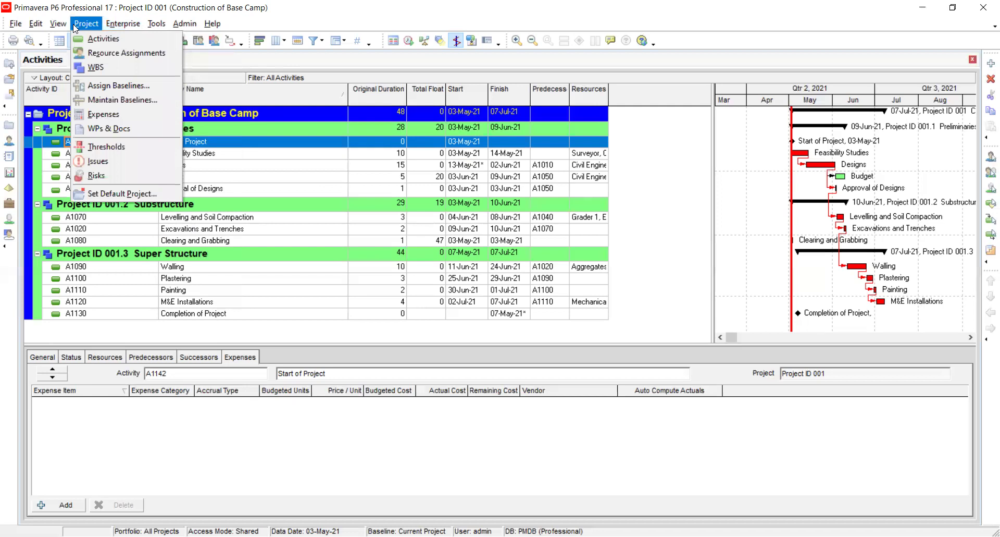
mouse_move(123, 25)
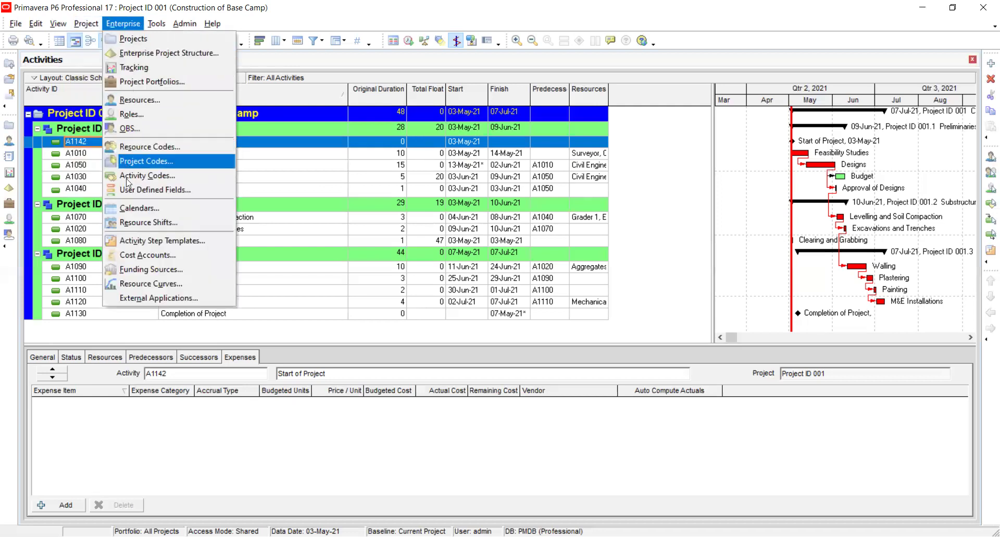
click(128, 209)
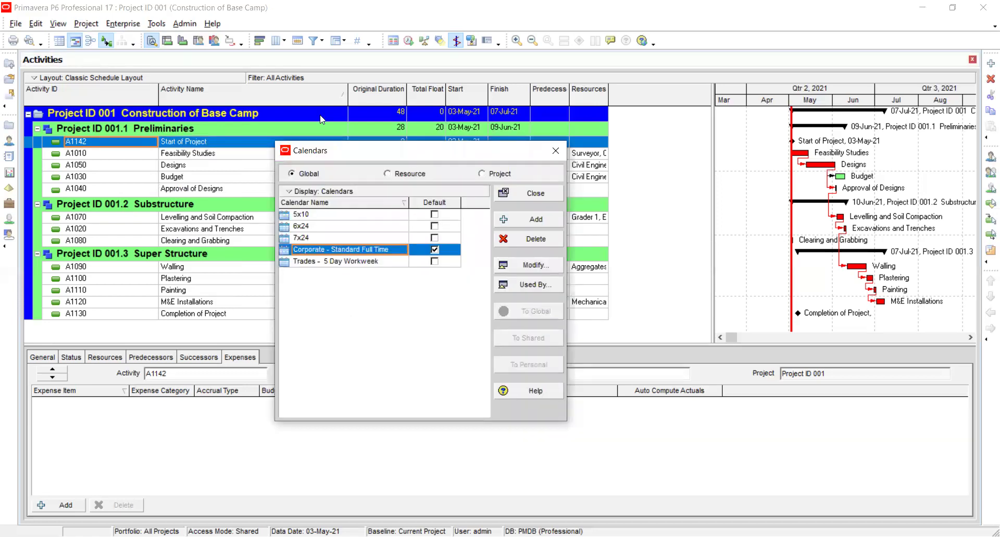
drag(413, 154, 322, 120)
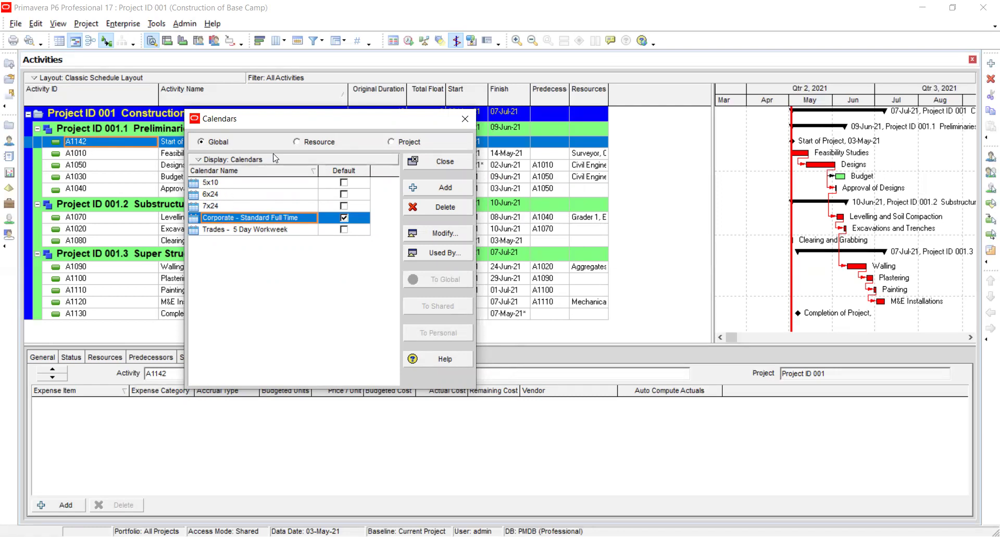
Examine the Global, Resource and Project calendar lists to compare the calendar types.
click(203, 146)
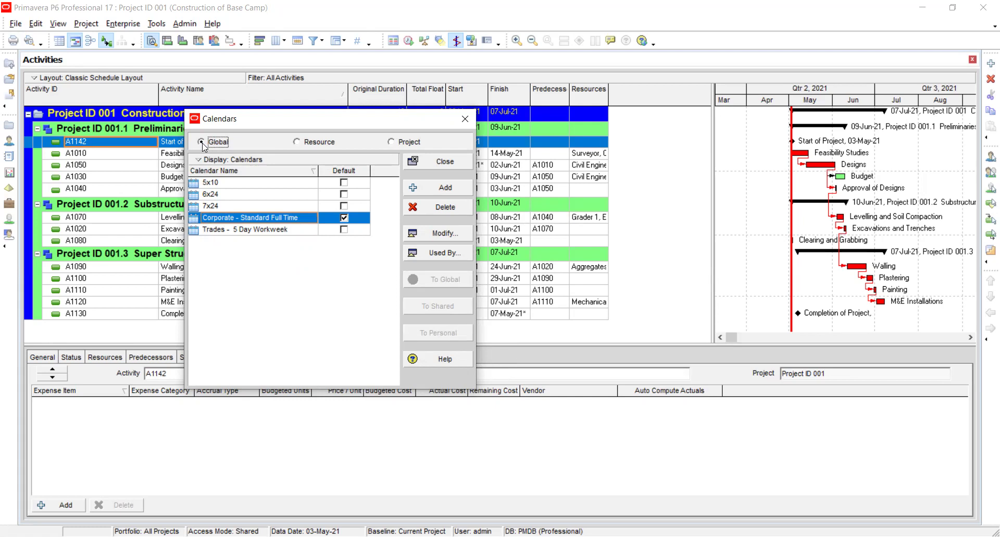
click(299, 144)
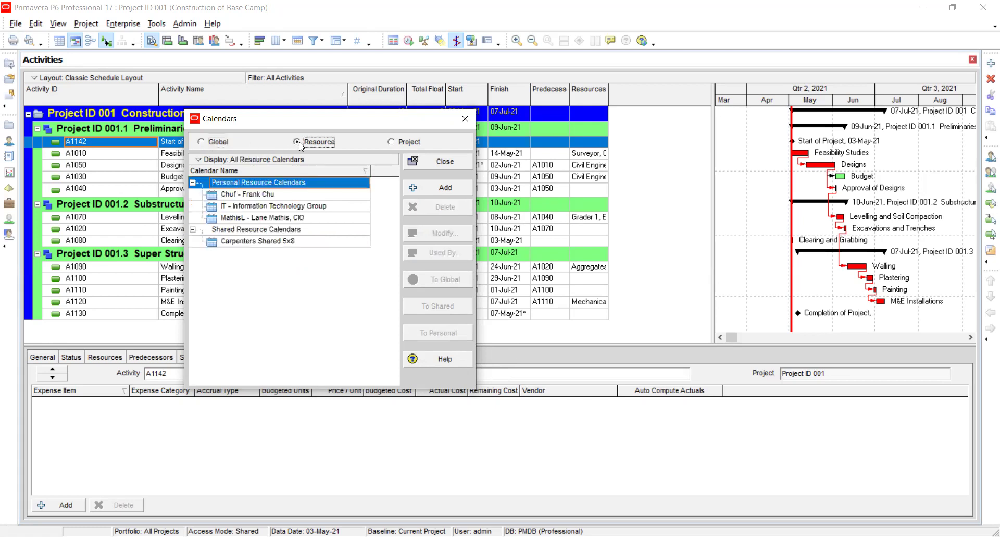
click(392, 142)
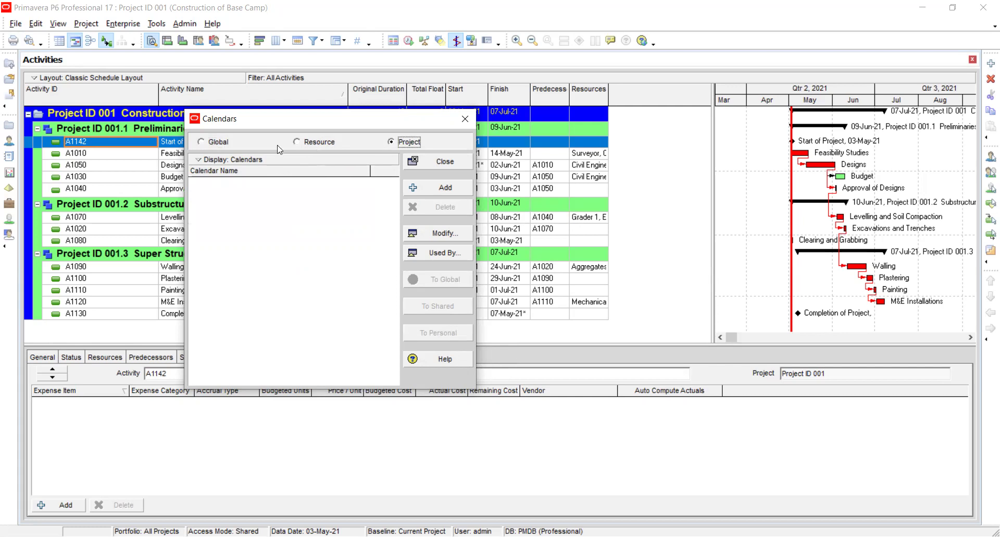
click(200, 145)
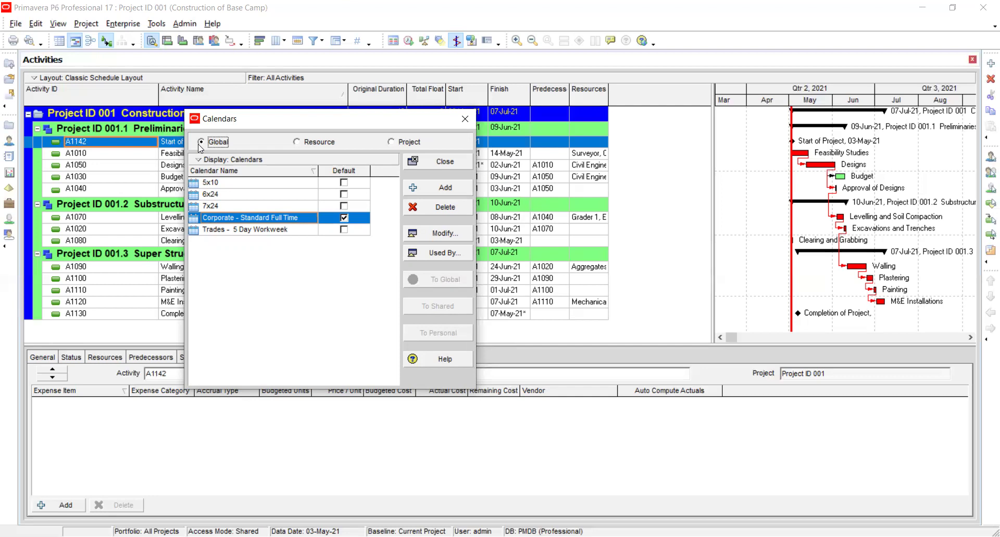
click(297, 143)
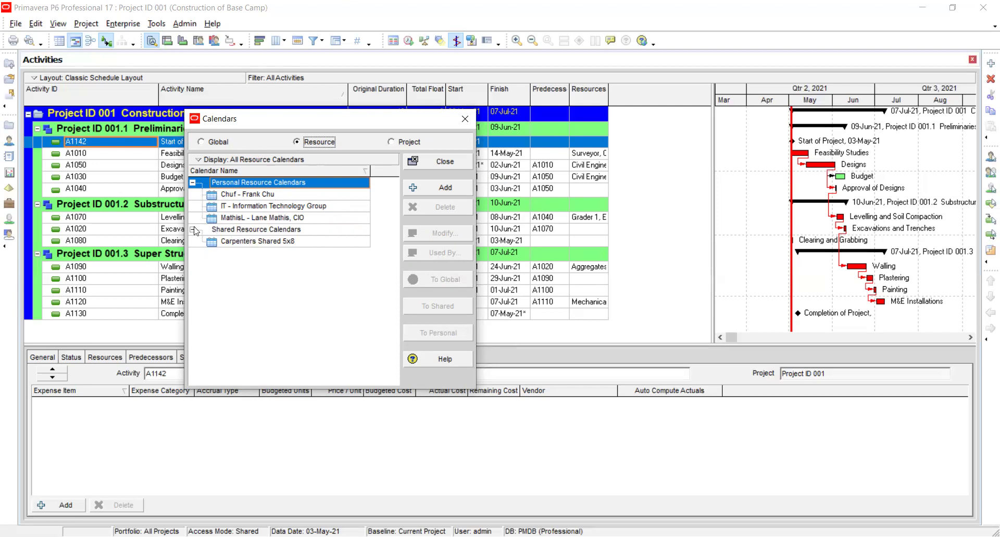
click(390, 142)
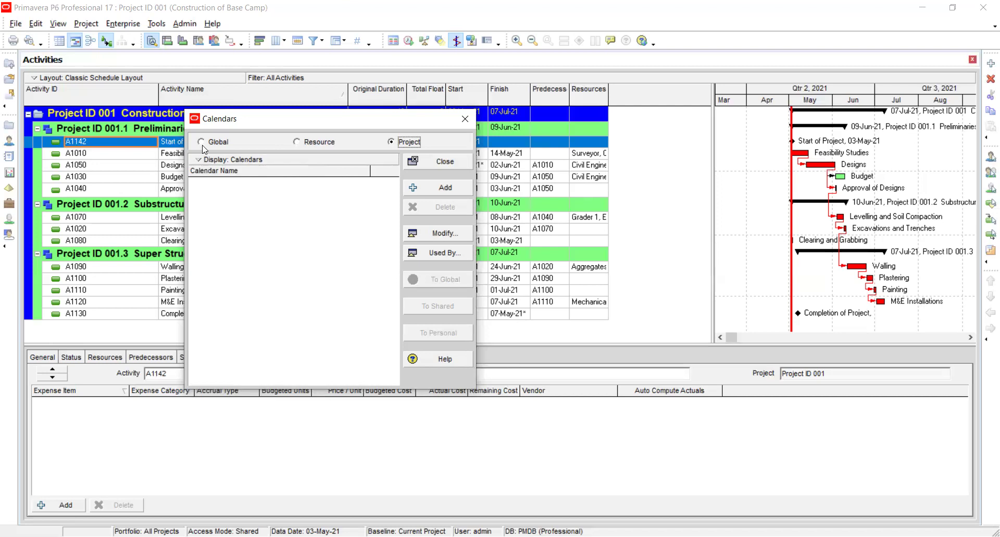
click(218, 141)
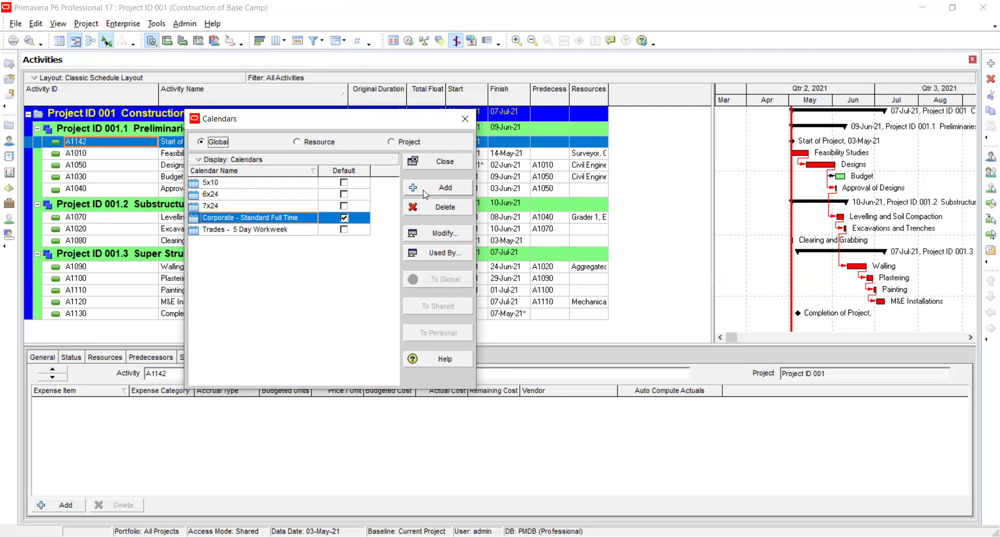
click(391, 145)
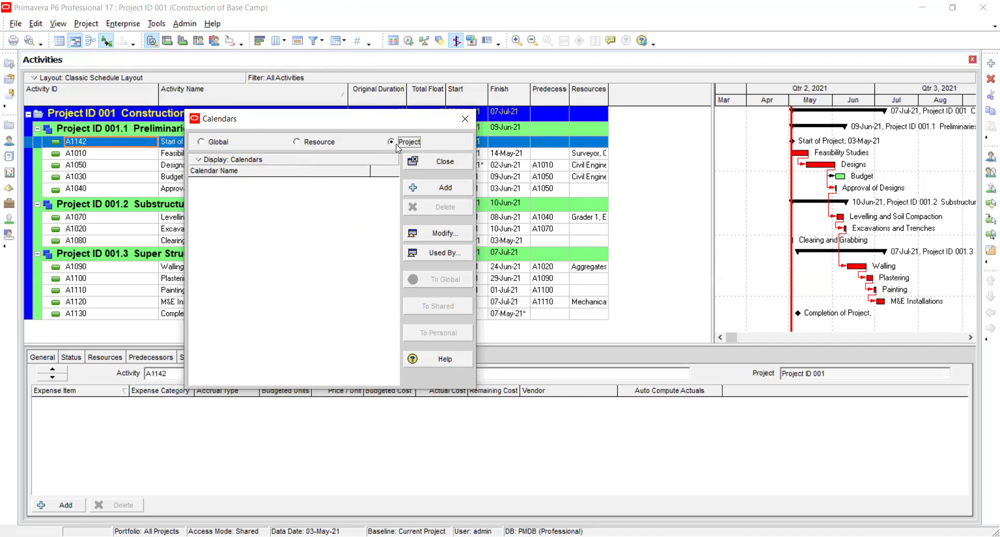
click(405, 185)
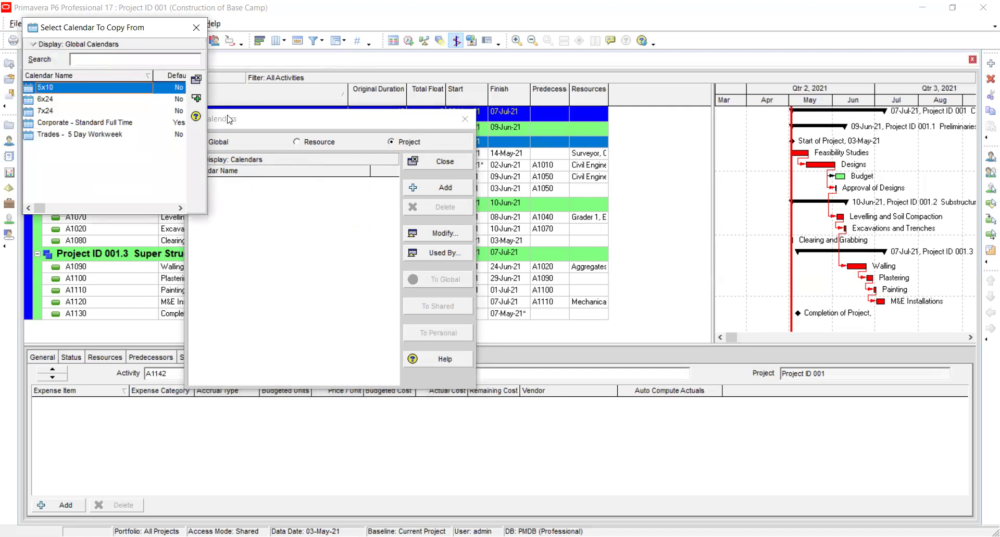
click(194, 28)
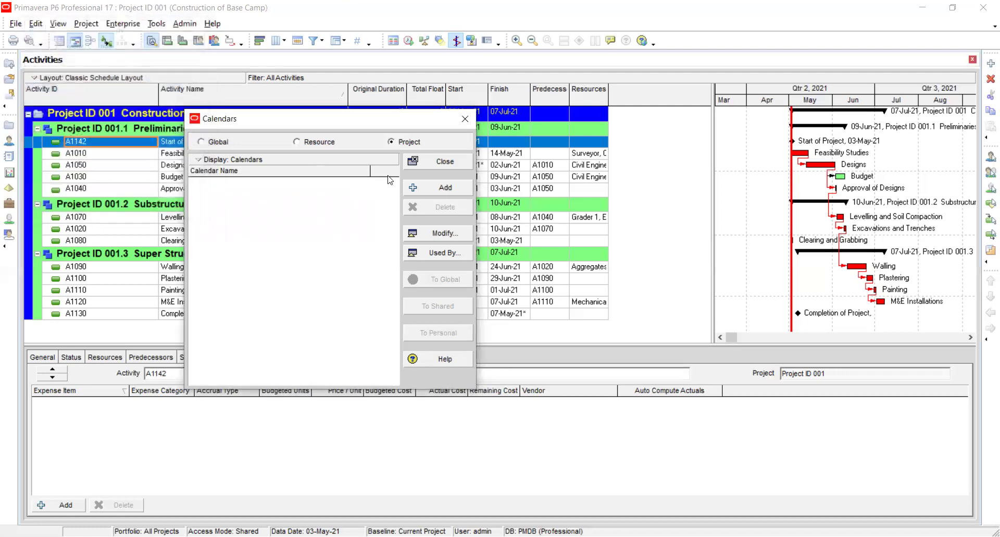
click(430, 190)
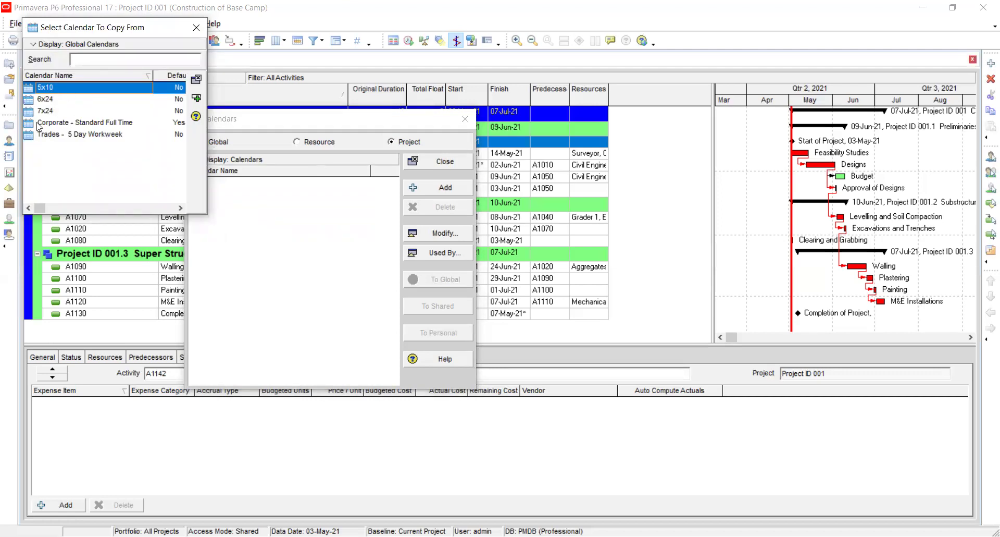
click(102, 125)
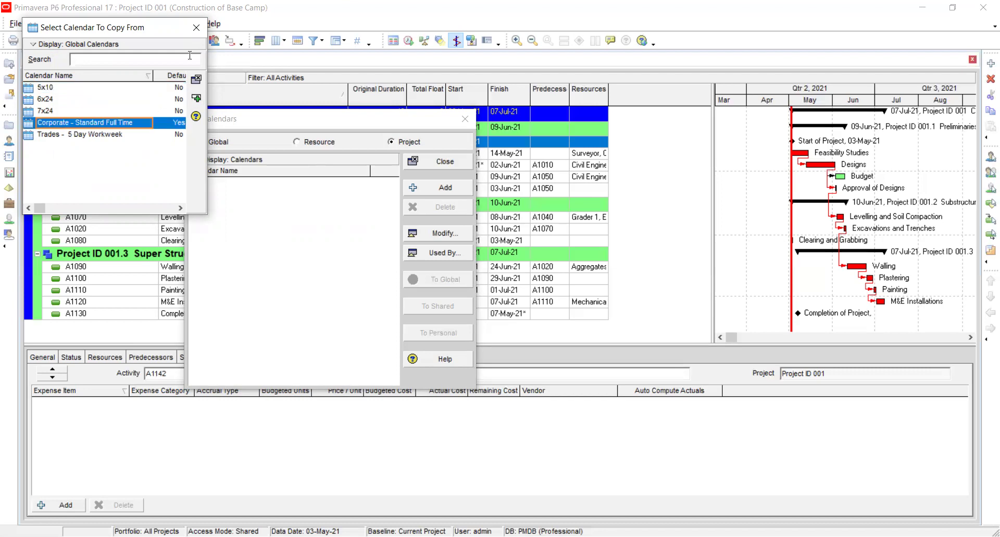
click(193, 27)
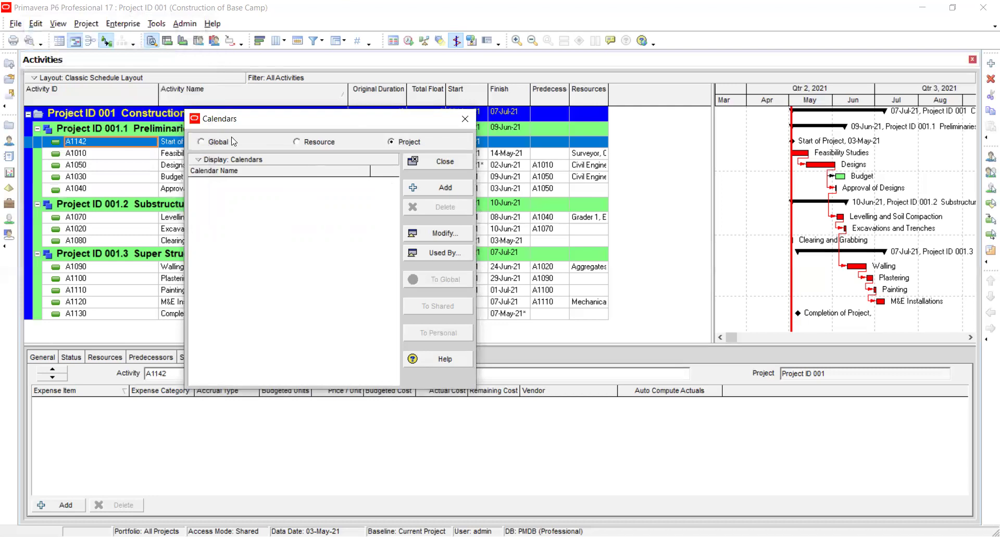
Open the global Corporate - Standard Full Time calendar for modification and view its standard weekly work hours.
click(209, 142)
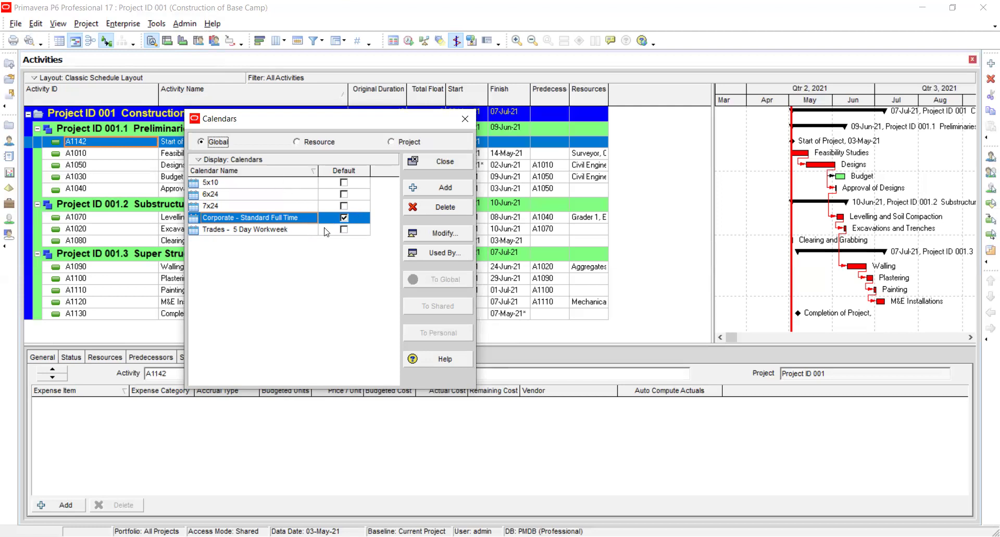
click(446, 238)
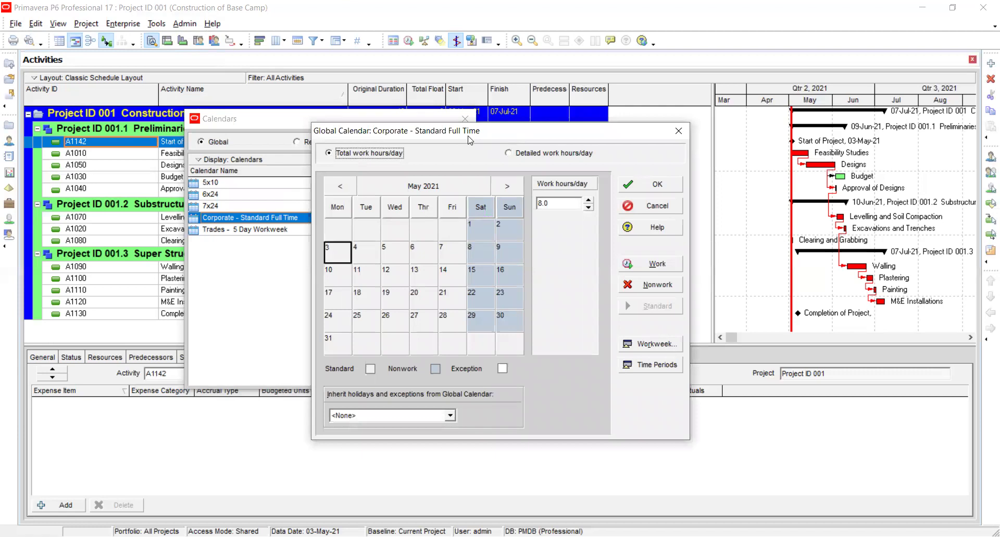
drag(290, 79, 291, 80)
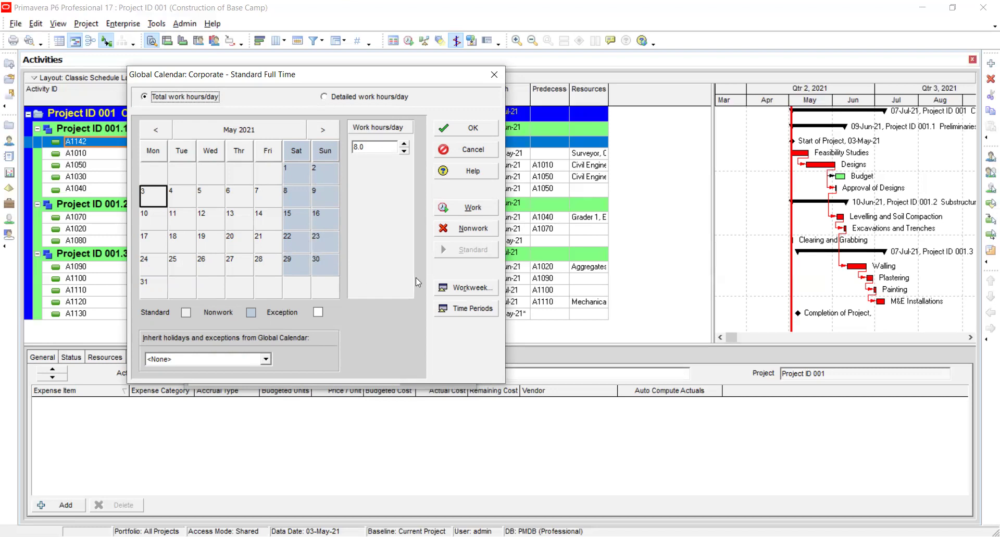
click(465, 287)
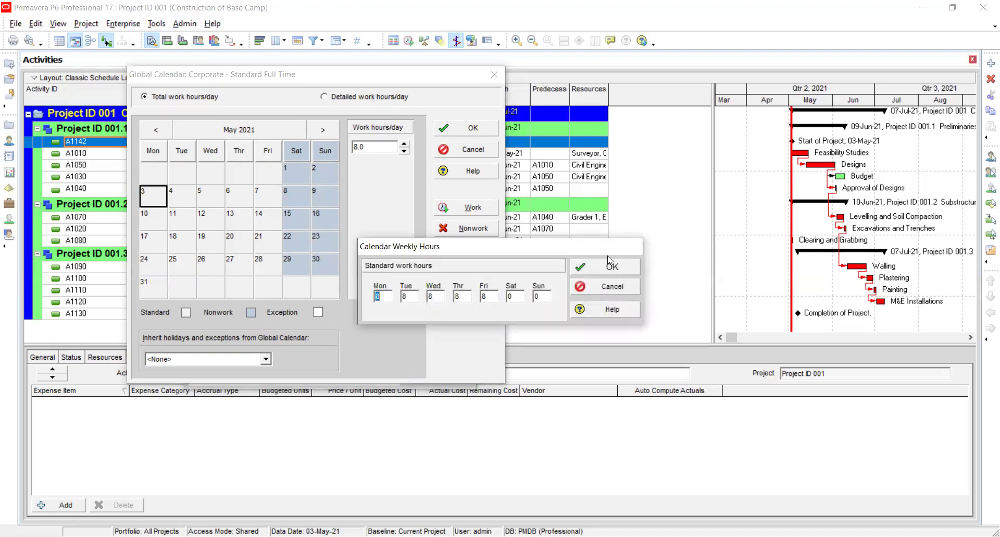
click(617, 289)
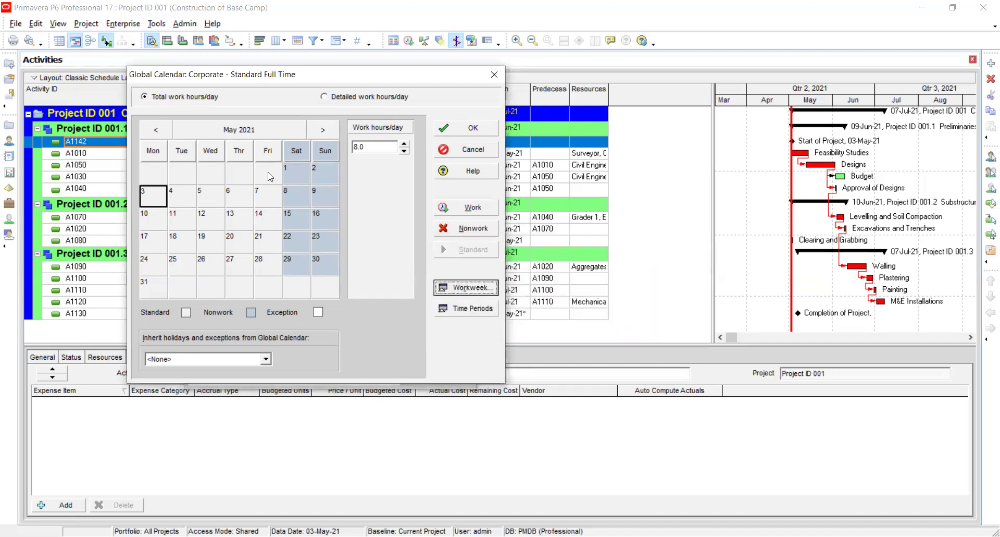
Set the calendar's standard Saturday work hours to 4 in the workweek.
click(478, 287)
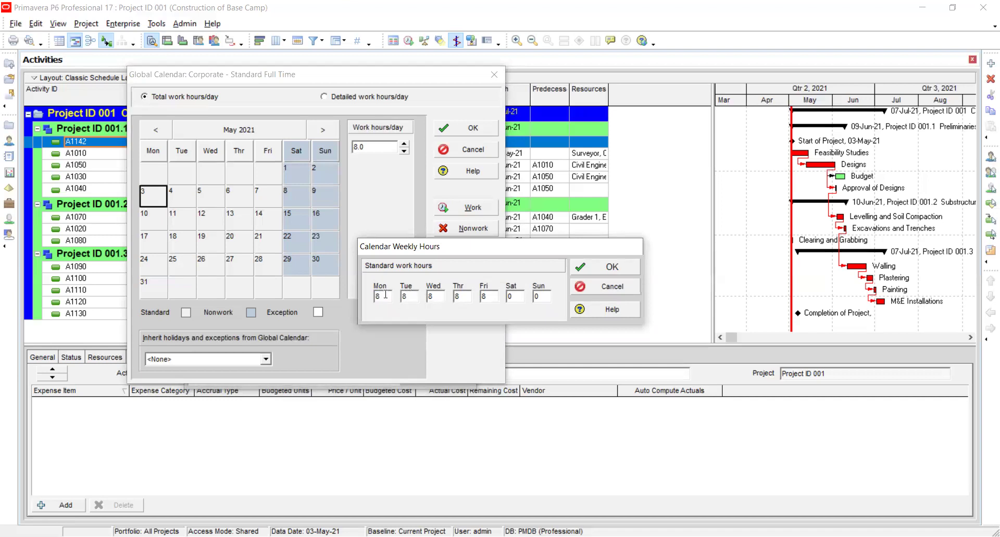
click(405, 296)
click(439, 296)
click(462, 296)
click(486, 296)
double_click(517, 296)
text(4)
click(613, 268)
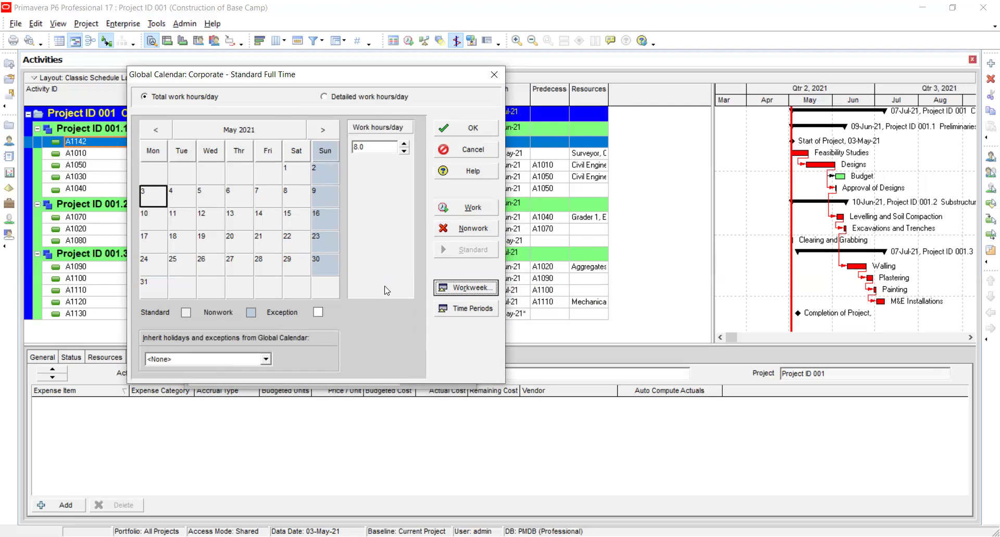
Review the calendar's work hours per time period and its weekly work hours without keeping changes.
click(466, 308)
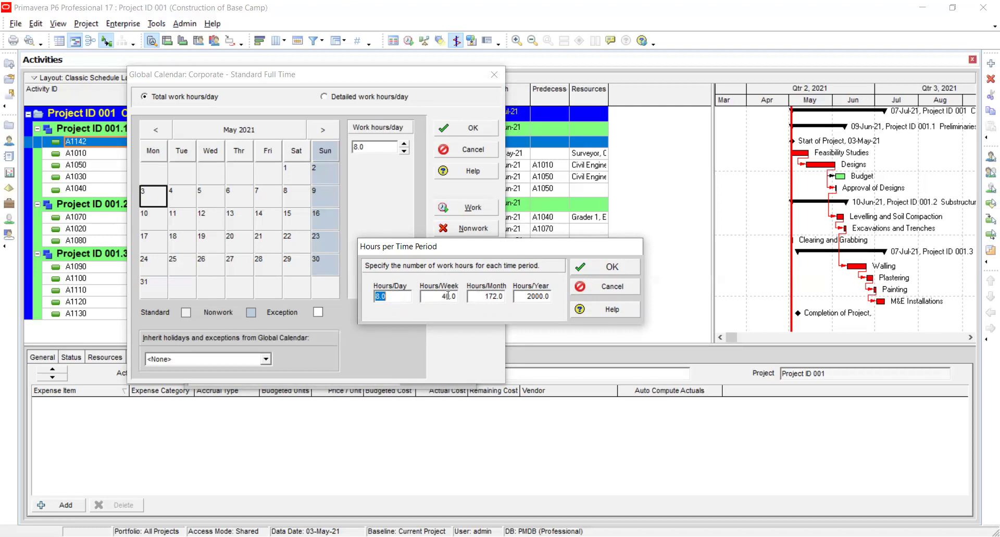
click(606, 286)
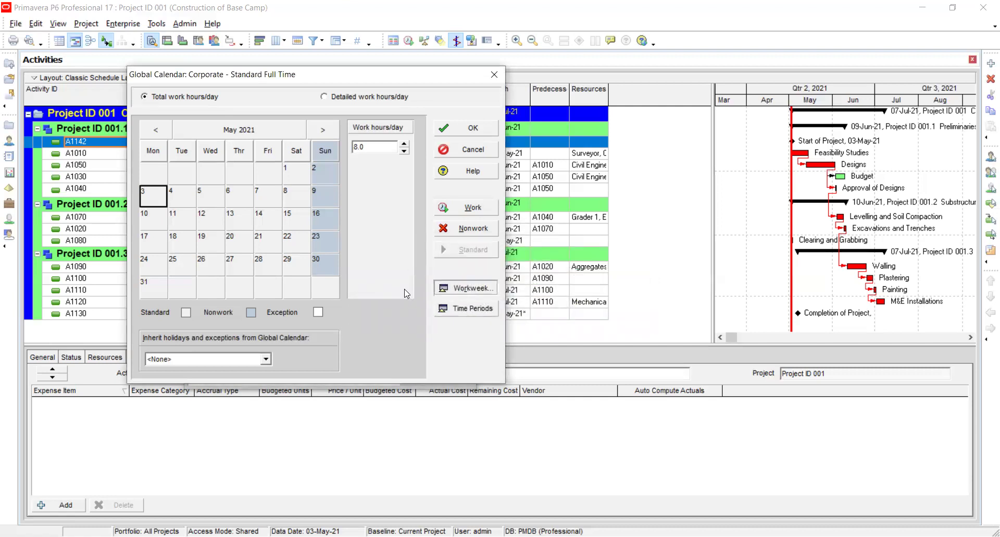
click(463, 288)
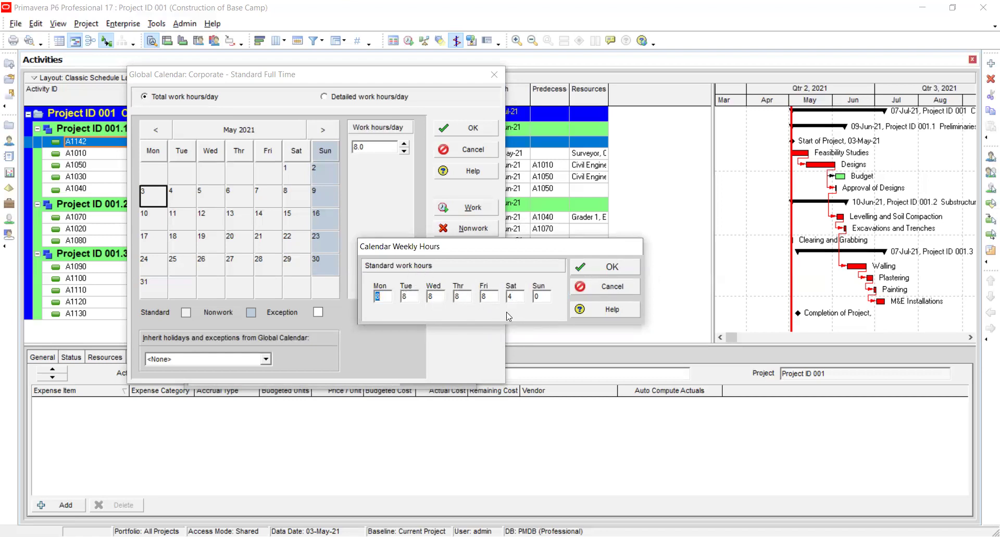
click(514, 295)
text(4)
click(598, 285)
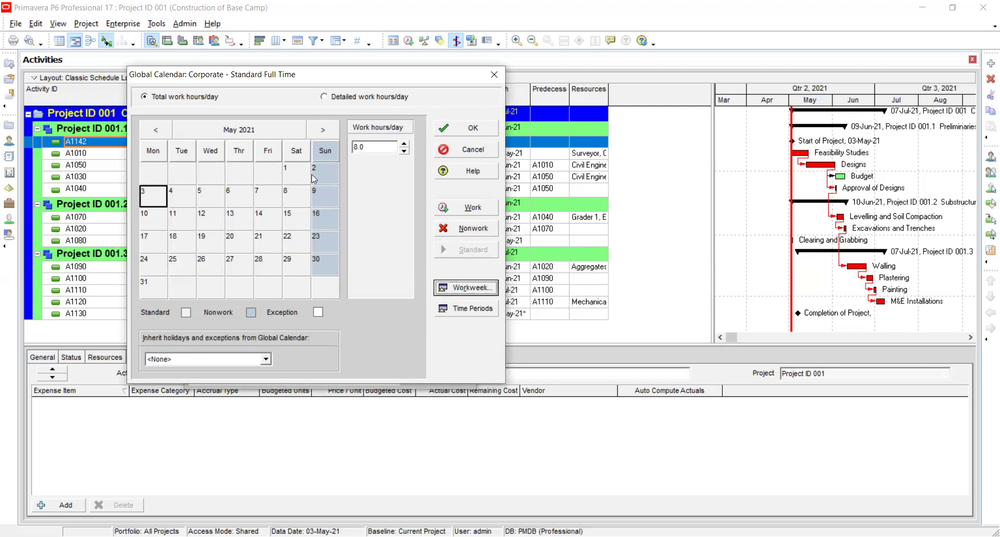
Reset the calendar's standard Saturday work hours to 0.
click(452, 288)
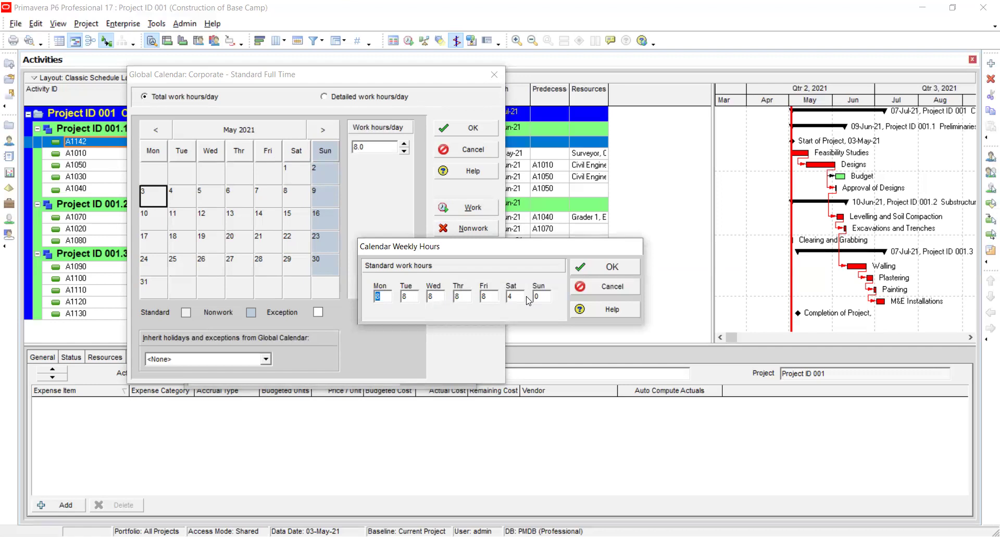
key(Tab)
key(Tab)
key(Tab)
key(Tab)
key(Tab)
text(0)
click(585, 266)
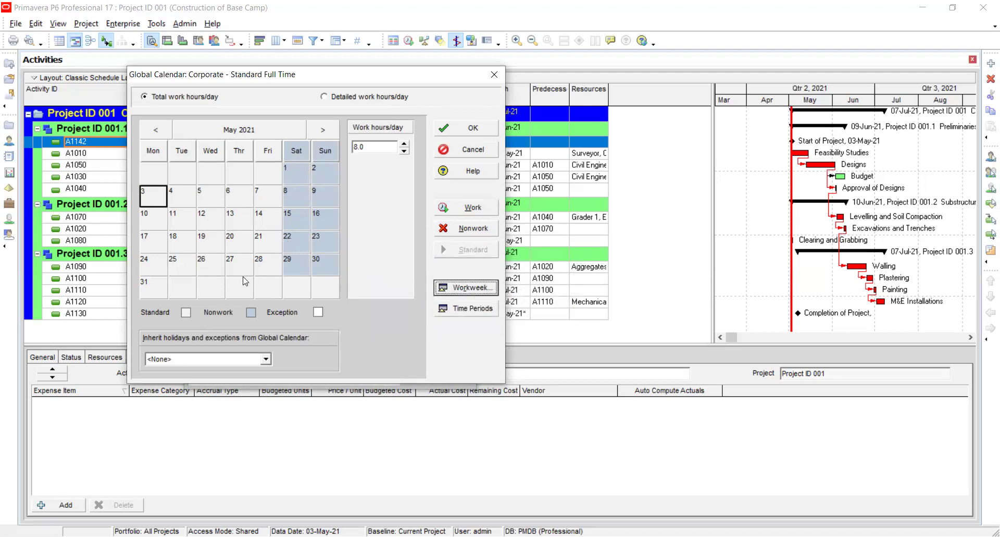
Try 8.5 work hours on Monday 3 May 2021 and restore the day's standard hours.
click(266, 360)
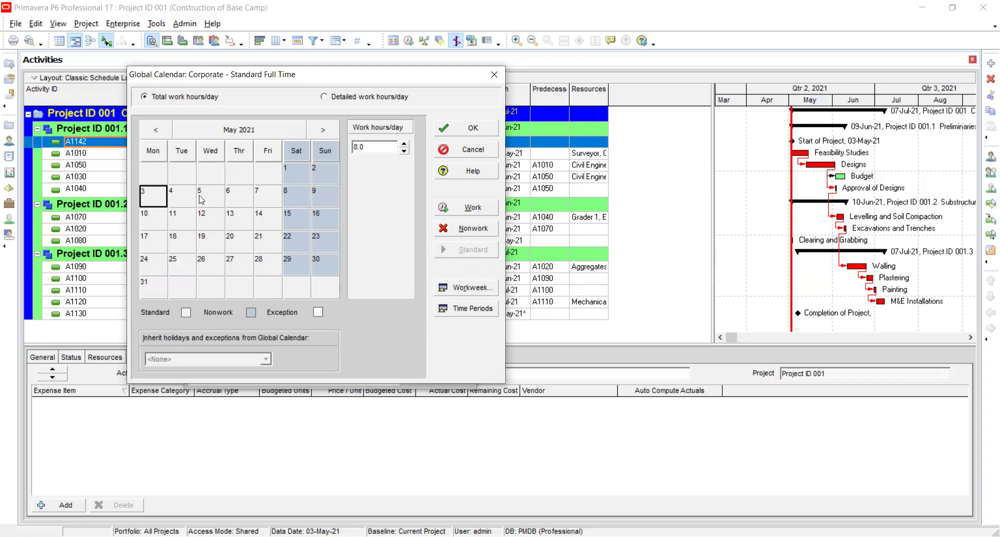
click(477, 208)
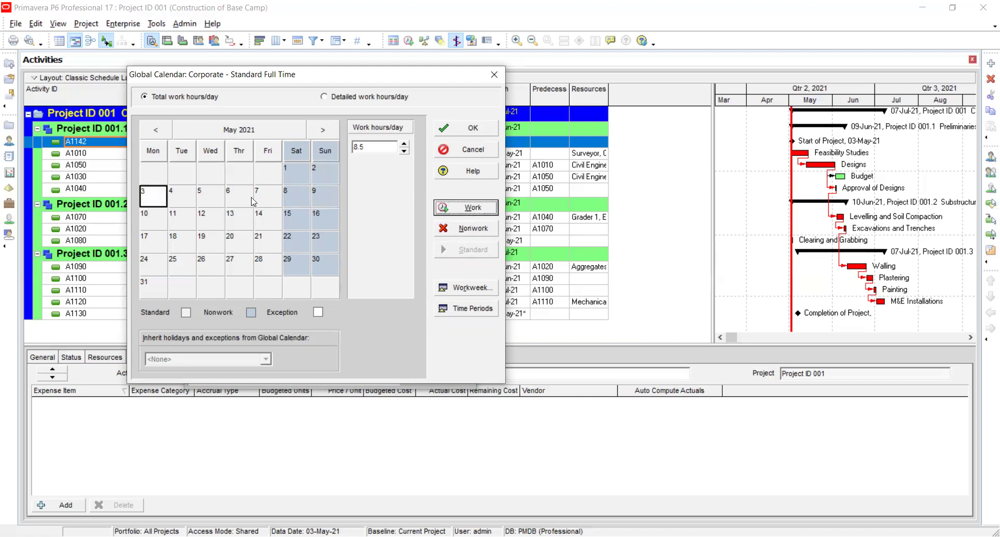
click(154, 199)
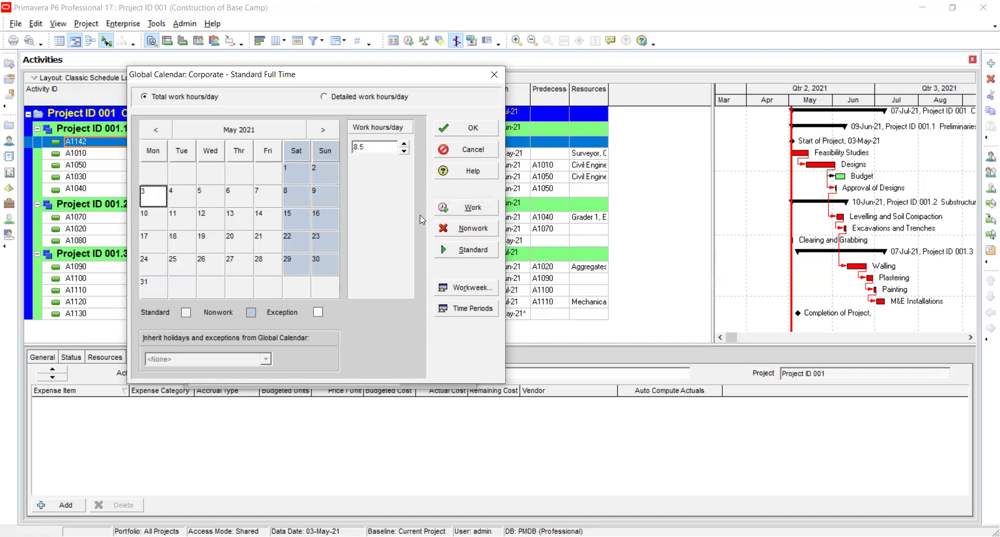
click(455, 252)
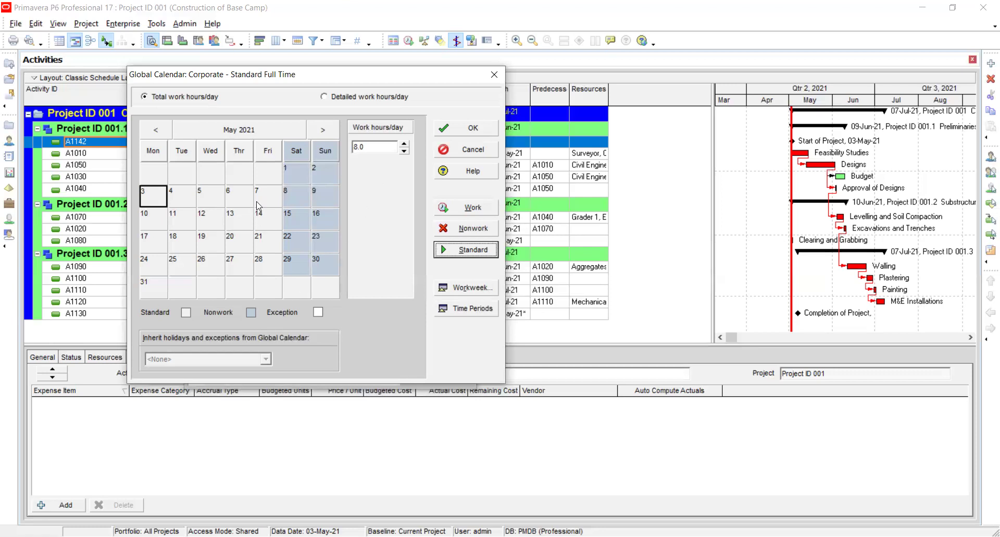
Mark Monday 3 May 2021 as a nonwork day in the calendar.
click(182, 201)
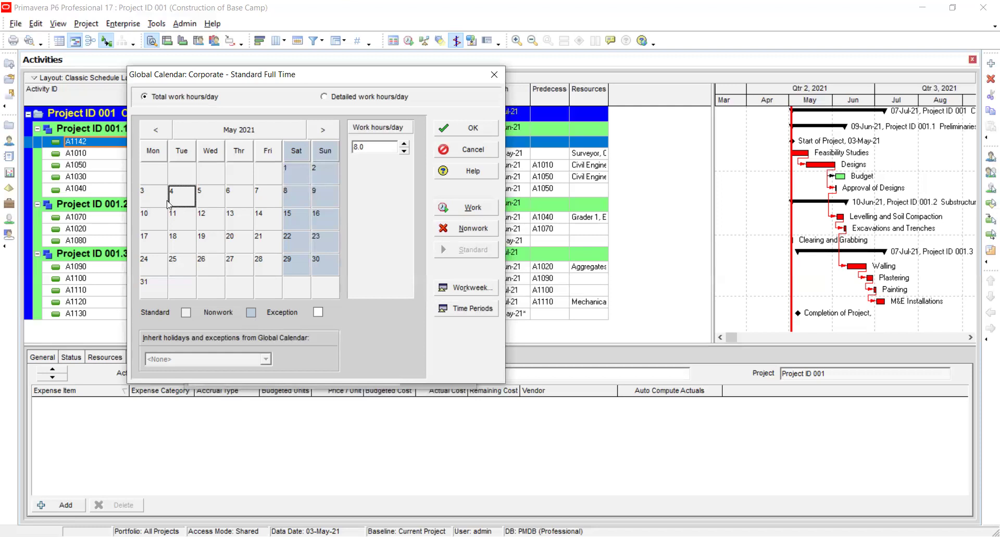
click(155, 199)
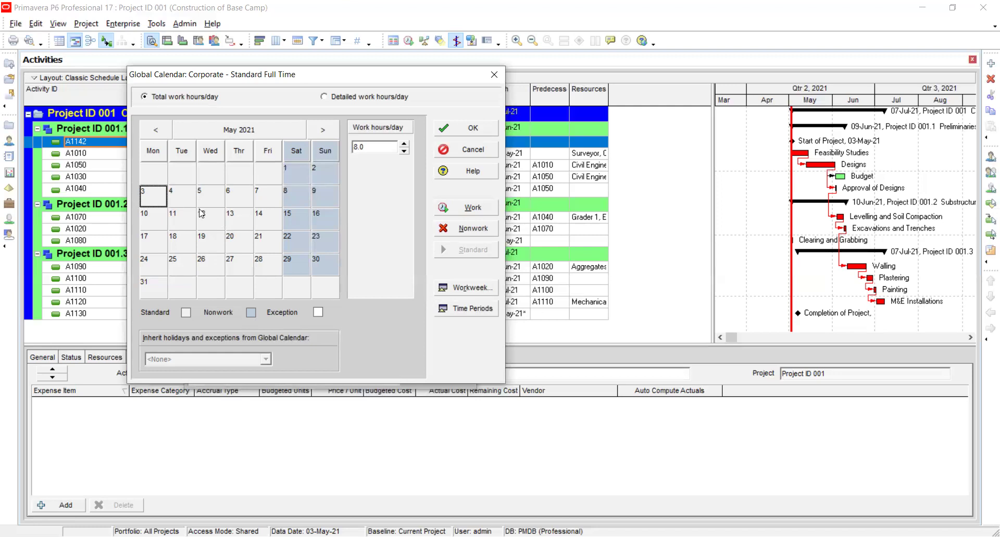
click(155, 193)
click(473, 230)
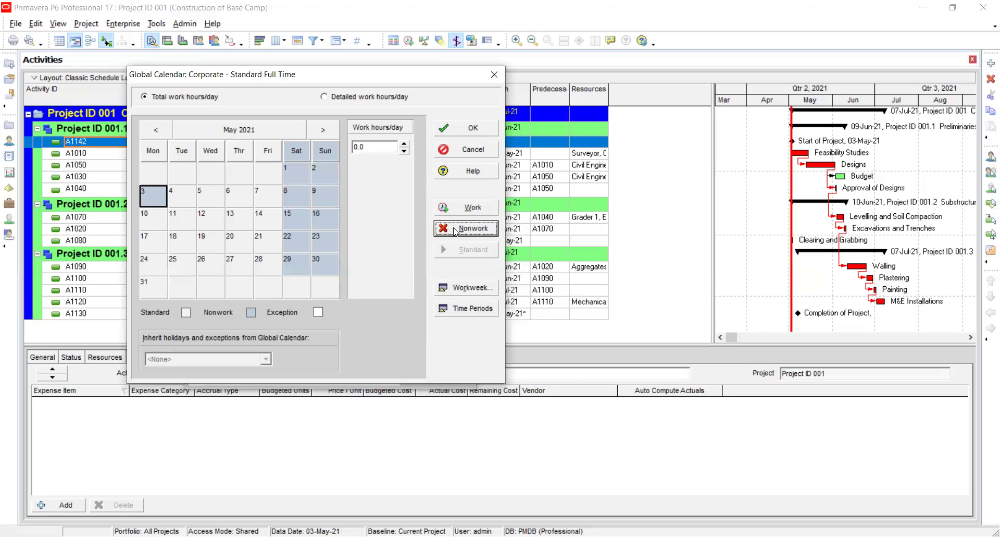
Try selecting a range of days from 3 May 2021 and reset 3 May to standard hours.
click(171, 204)
click(152, 200)
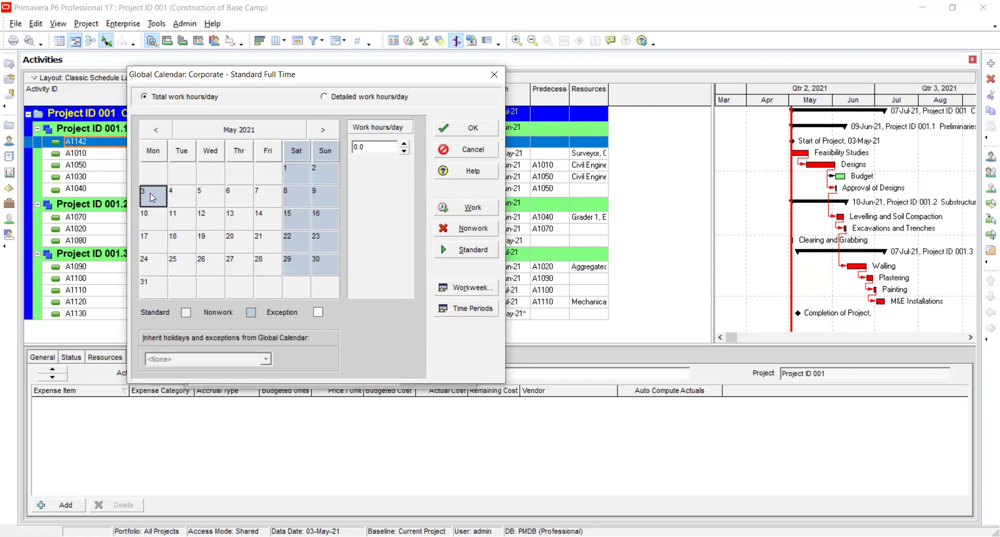
key(Right)
key(Right)
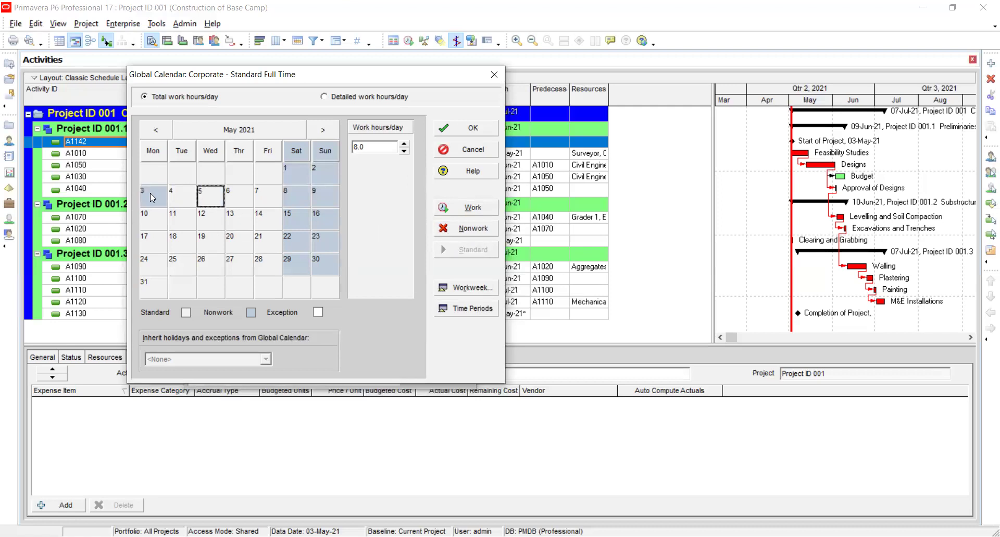
click(150, 193)
drag(150, 193, 222, 201)
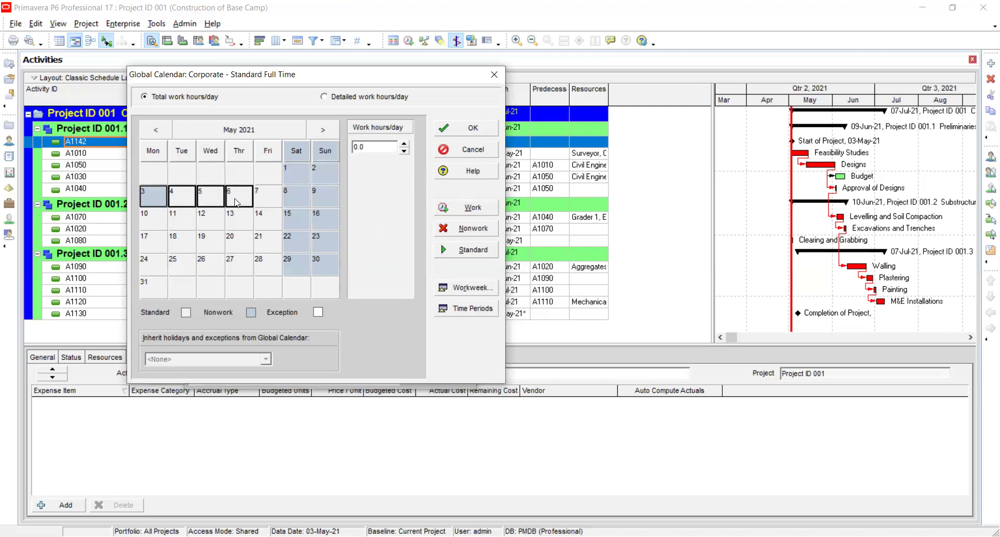
click(163, 202)
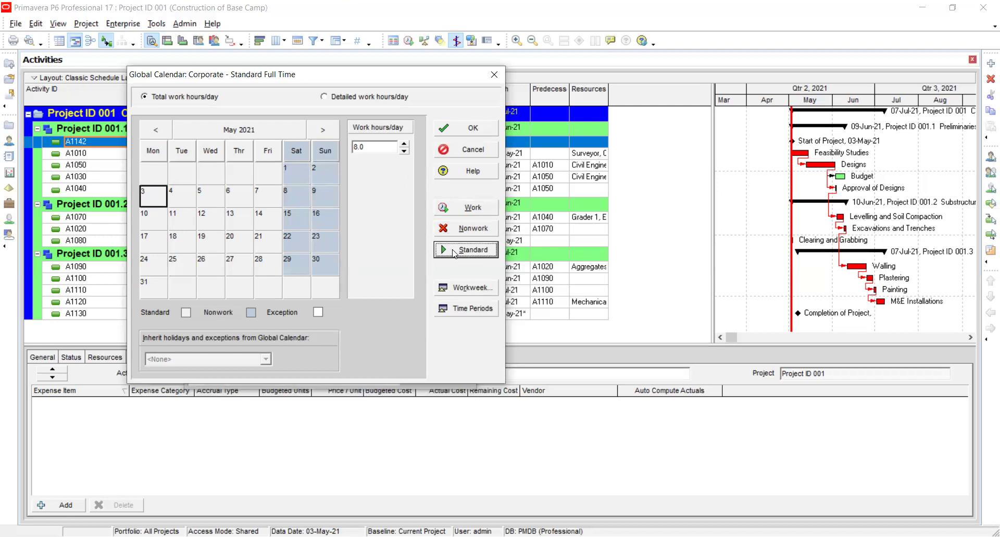
Switch 3 May 2021 to nonwork and back to work, and mark Saturday 1 May 2021 as a work day.
click(459, 233)
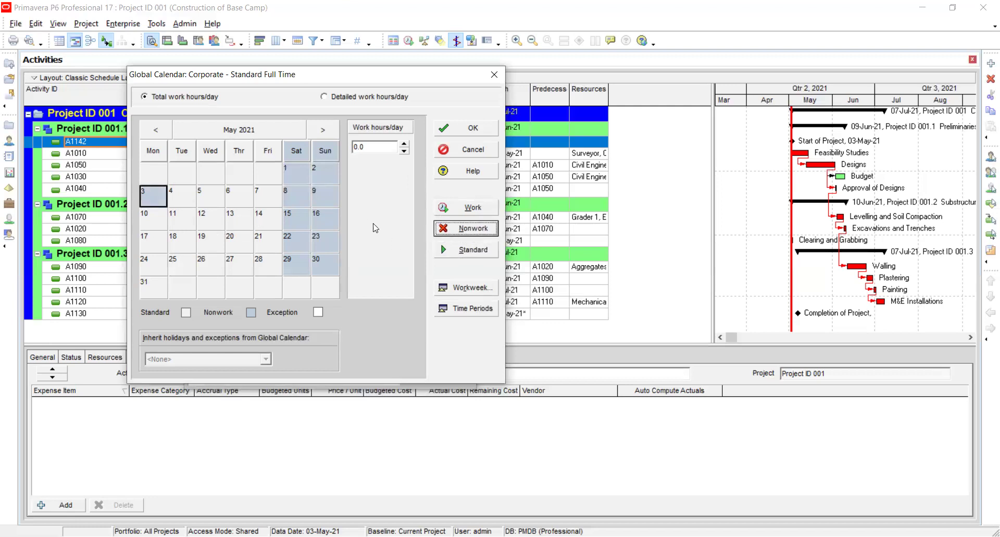
click(163, 201)
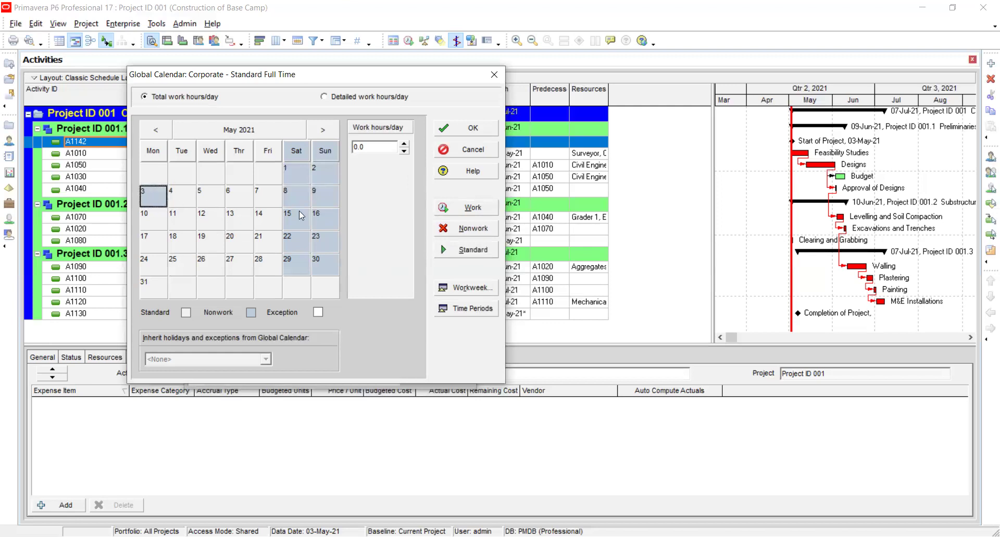
click(463, 208)
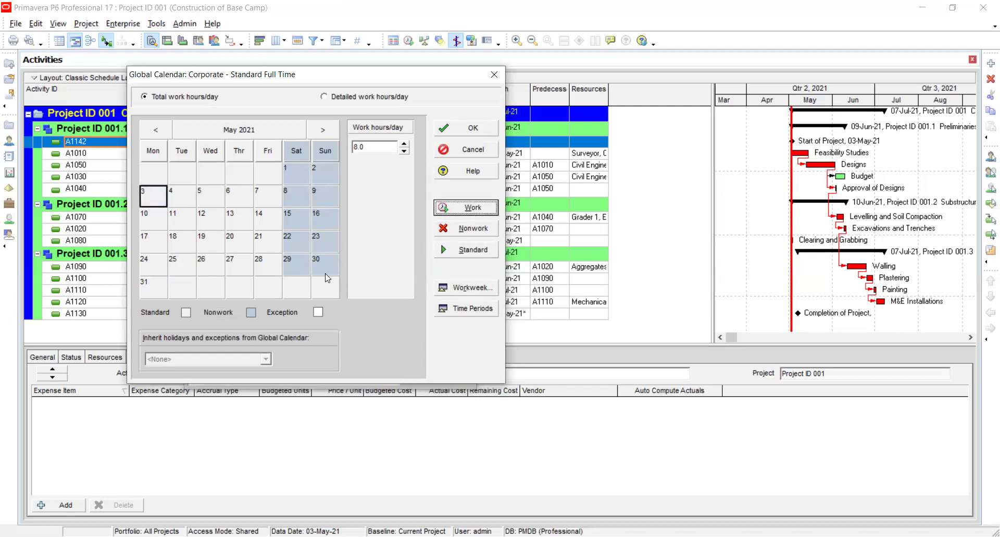
click(293, 173)
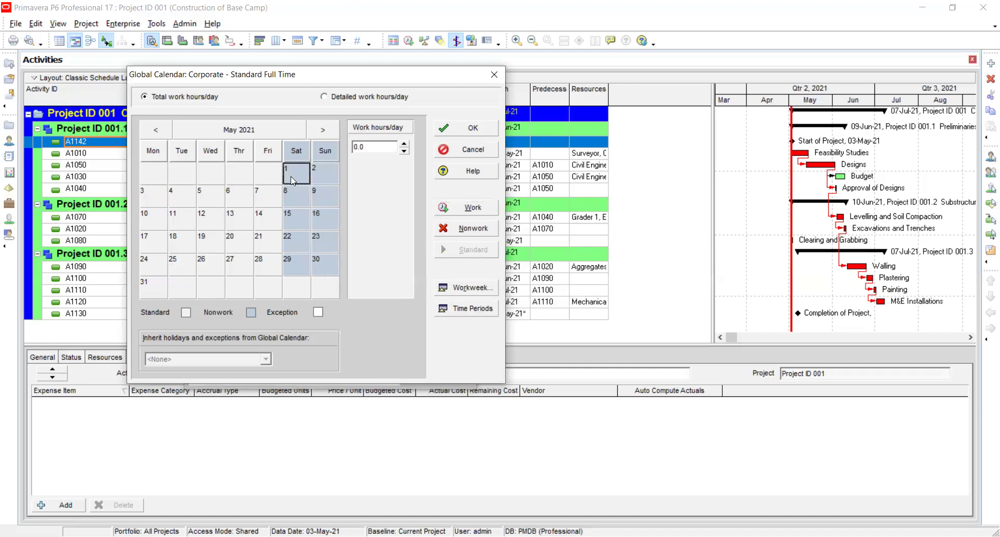
click(485, 213)
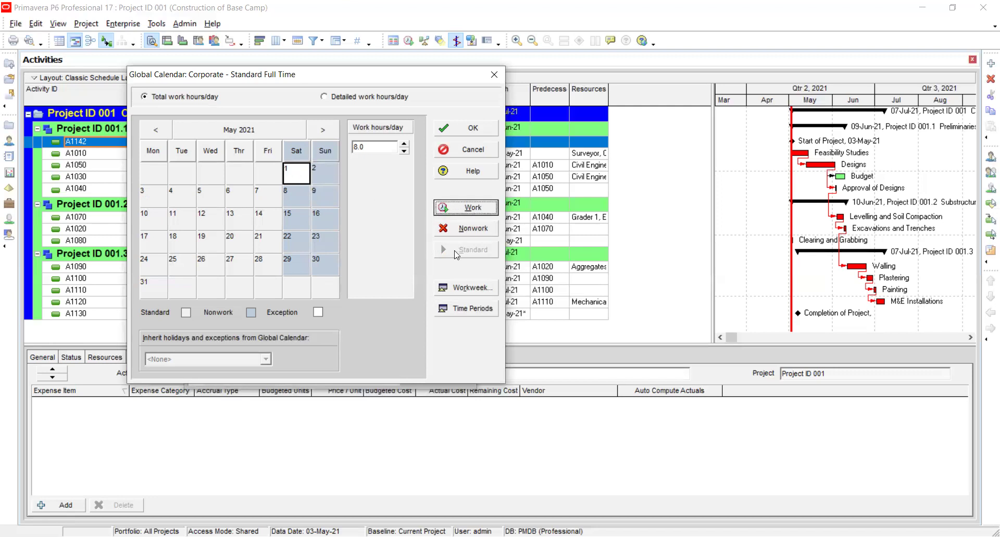
Return Saturday 1 May 2021 to nonwork and display the detailed work hours of Monday 3 May 2021.
click(456, 230)
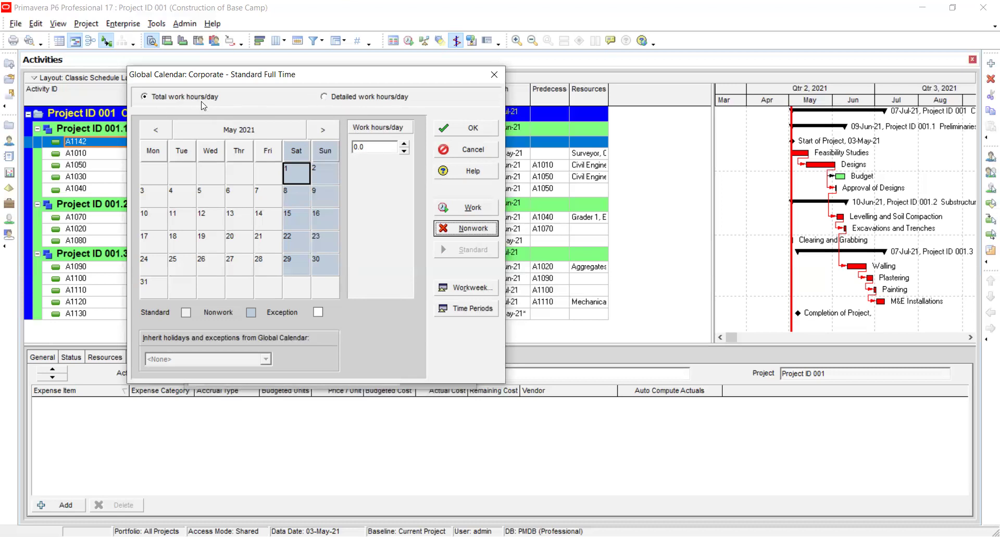
click(325, 97)
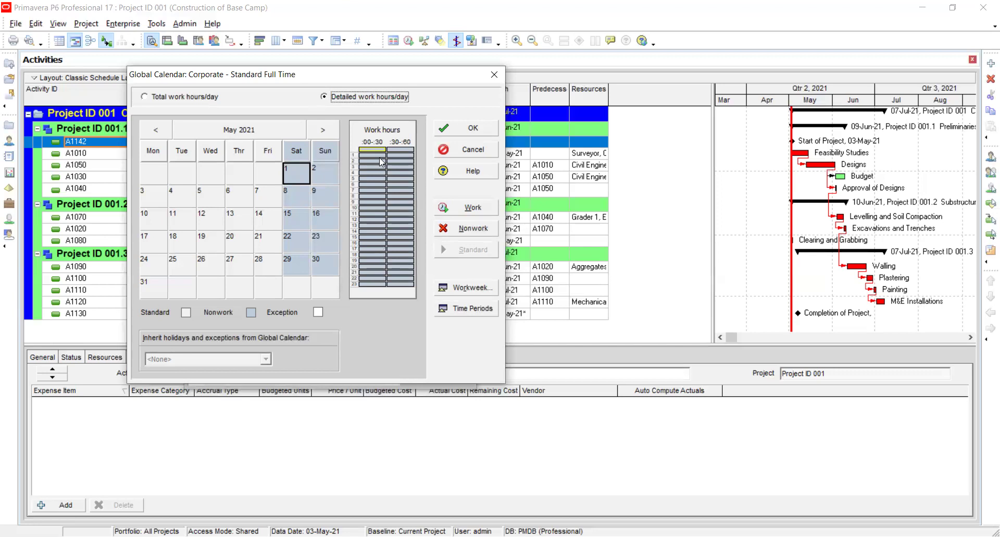
click(156, 202)
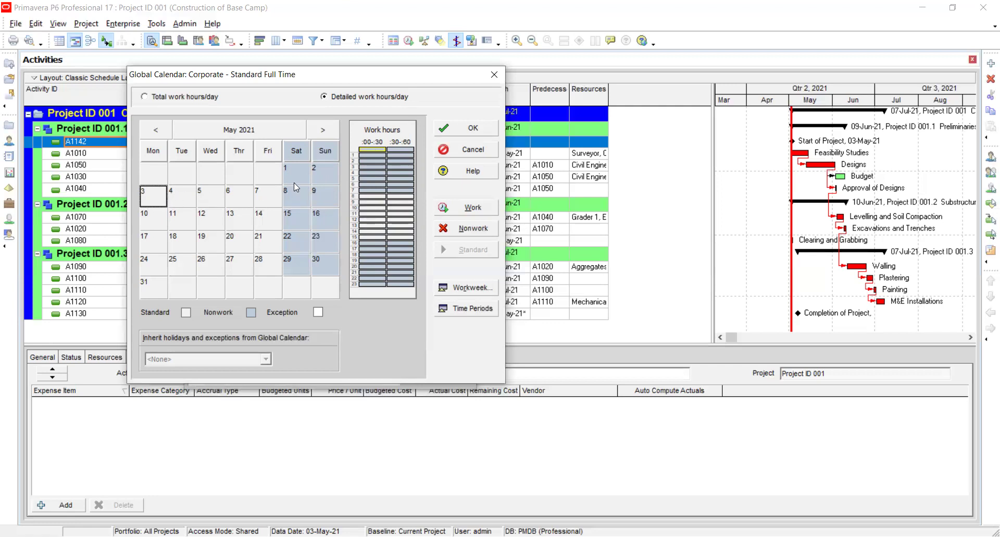
Set work hours from 9:00 to 12:00 on Saturday 8 May 2021 and save the calendar.
click(295, 197)
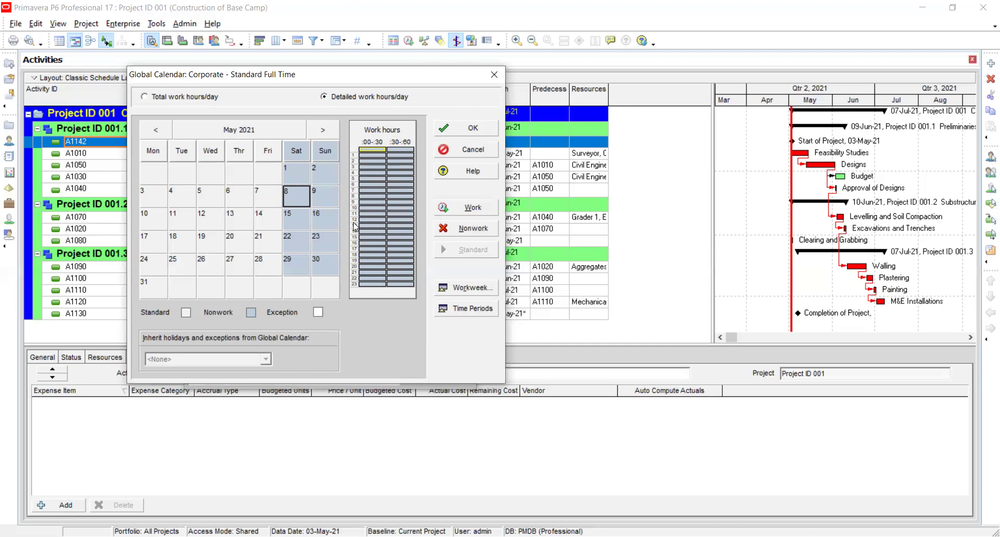
click(364, 202)
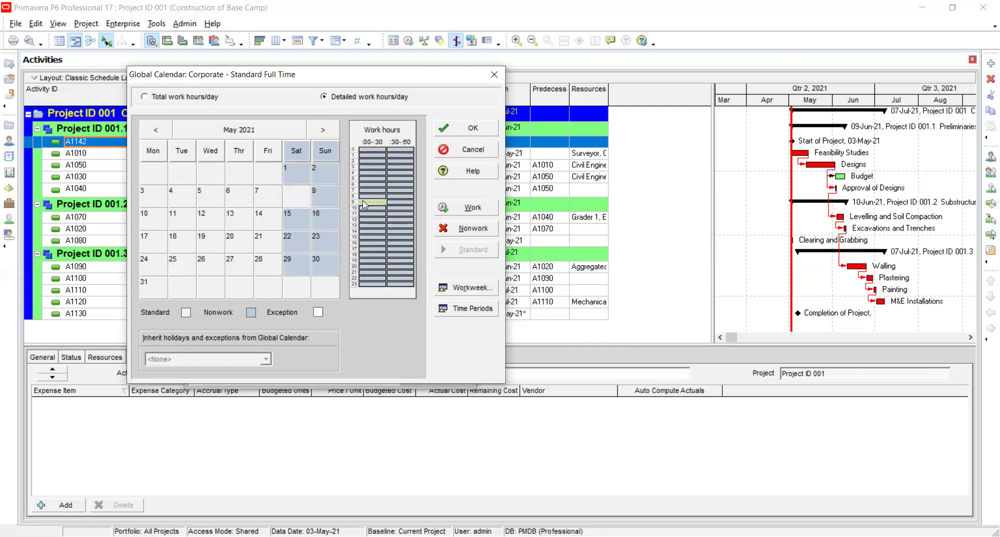
click(456, 208)
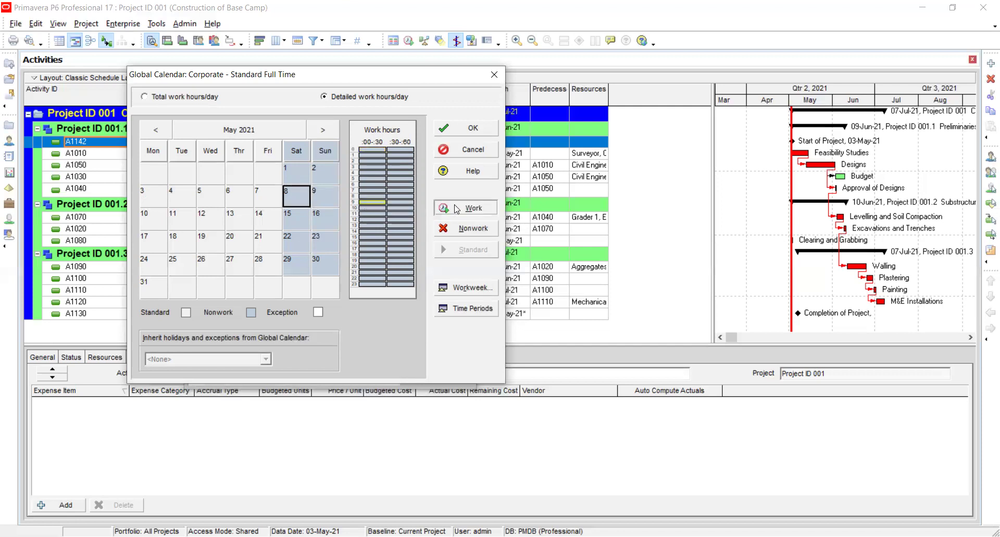
click(395, 204)
click(459, 209)
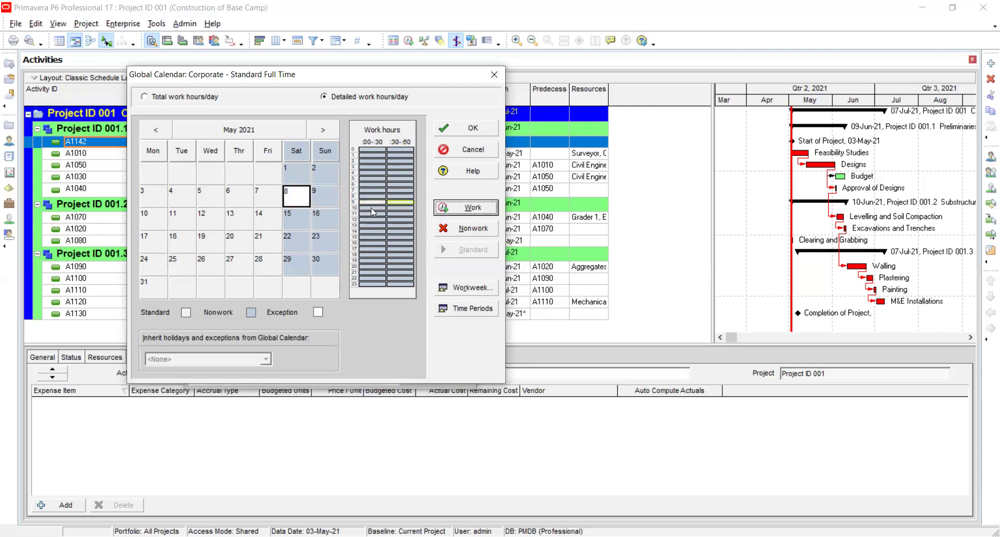
click(371, 207)
click(445, 208)
click(396, 206)
click(453, 208)
click(375, 213)
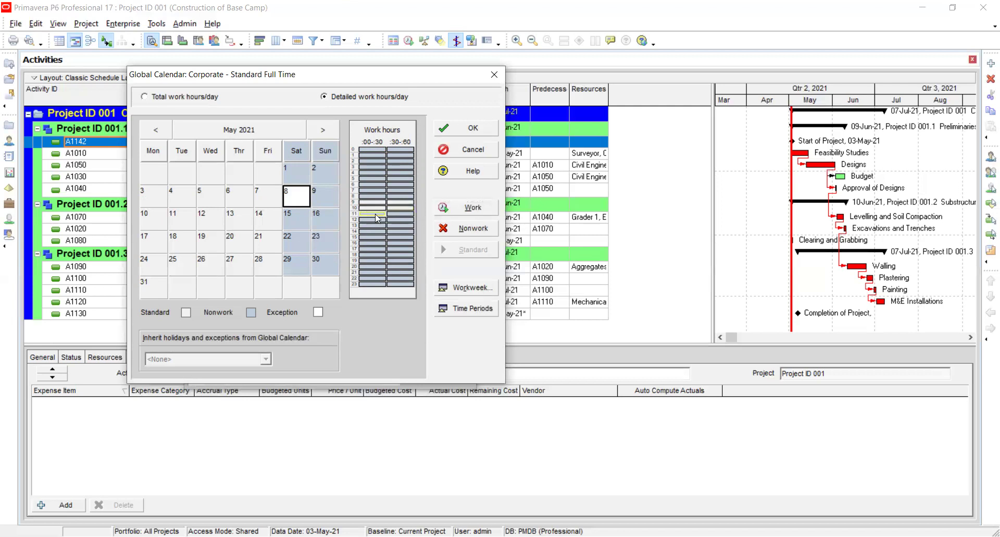
click(453, 207)
click(400, 213)
click(453, 207)
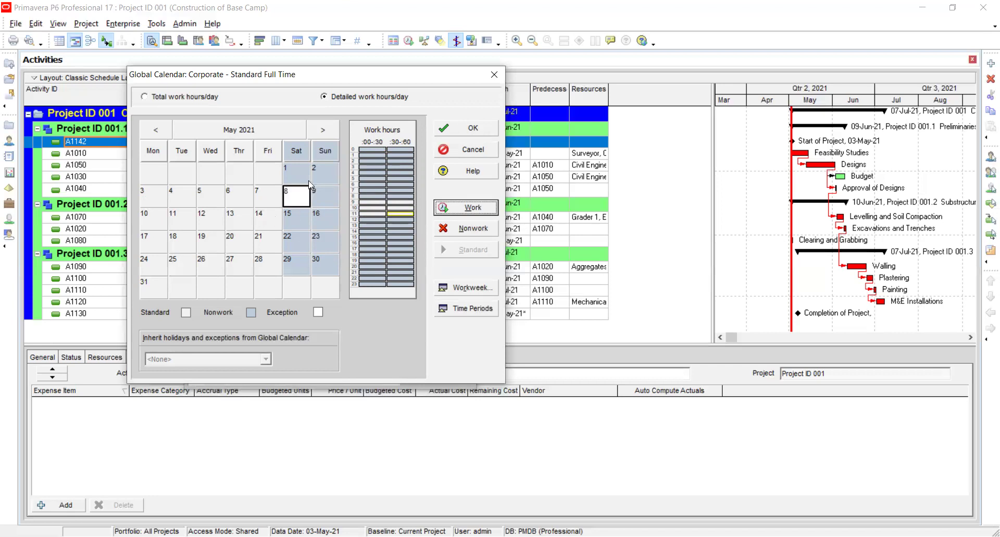
click(469, 128)
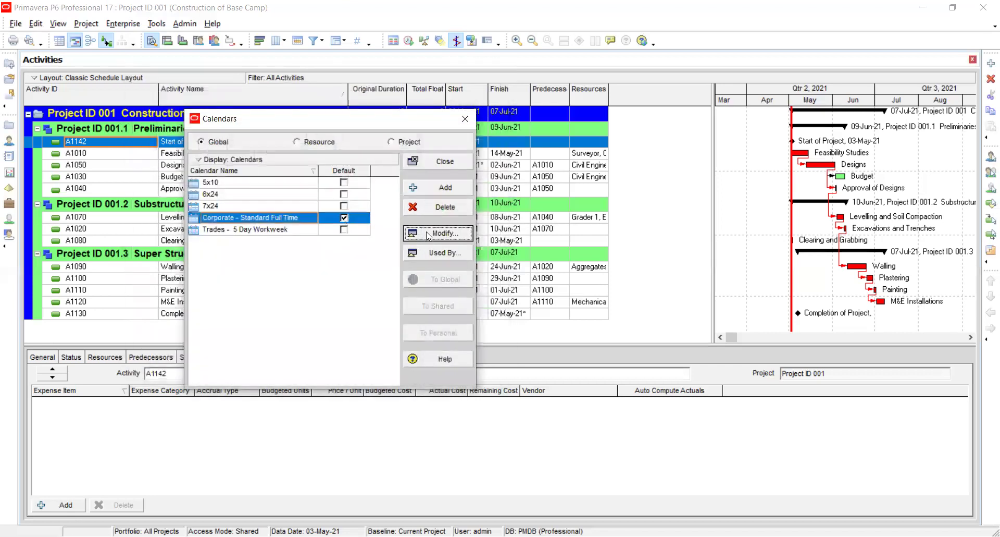
Try marking all the work hours of Monday 3 May 2021 as nonwork in the Corporate - Standard Full Time calendar and discard the change.
click(417, 233)
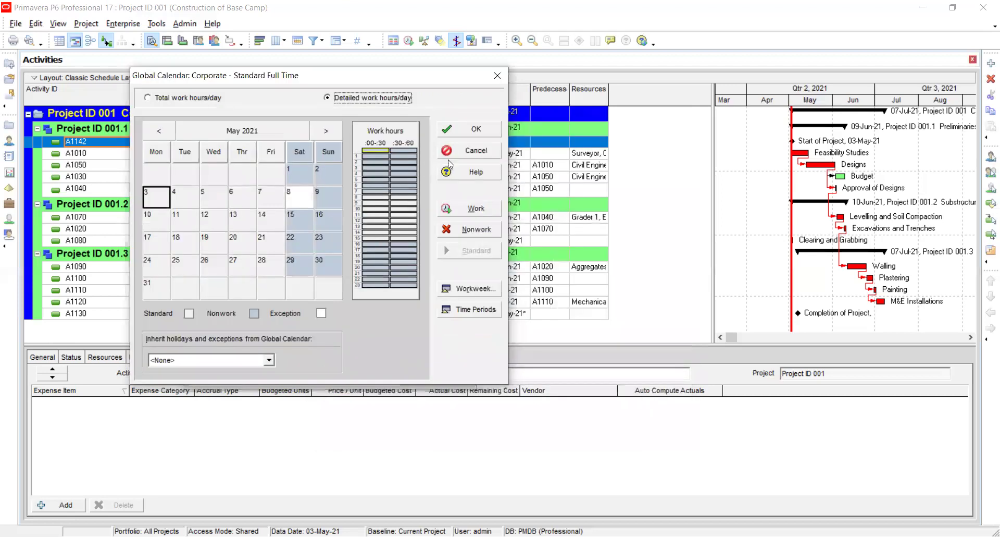
click(370, 197)
drag(376, 200, 409, 216)
click(466, 230)
click(366, 215)
drag(400, 216, 401, 239)
click(461, 228)
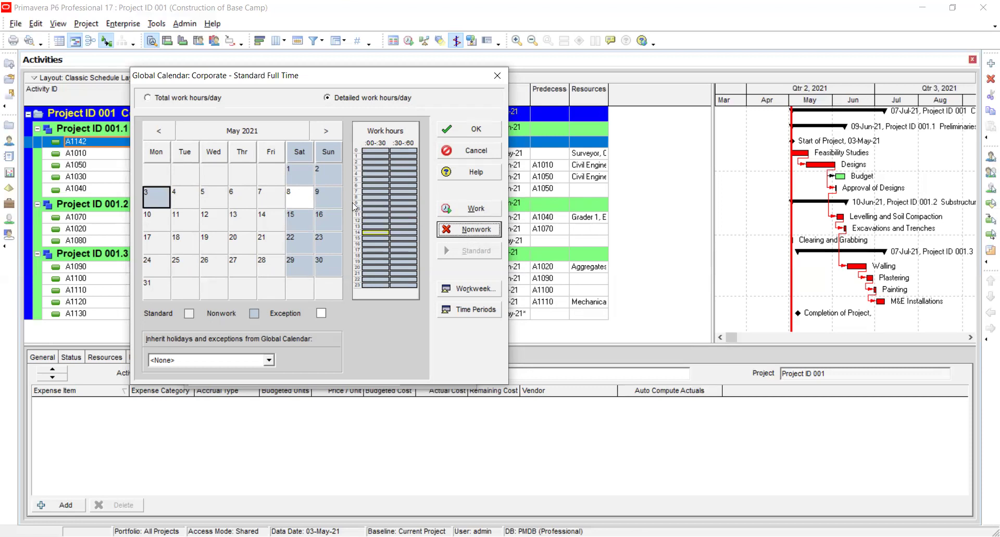
click(466, 151)
click(444, 295)
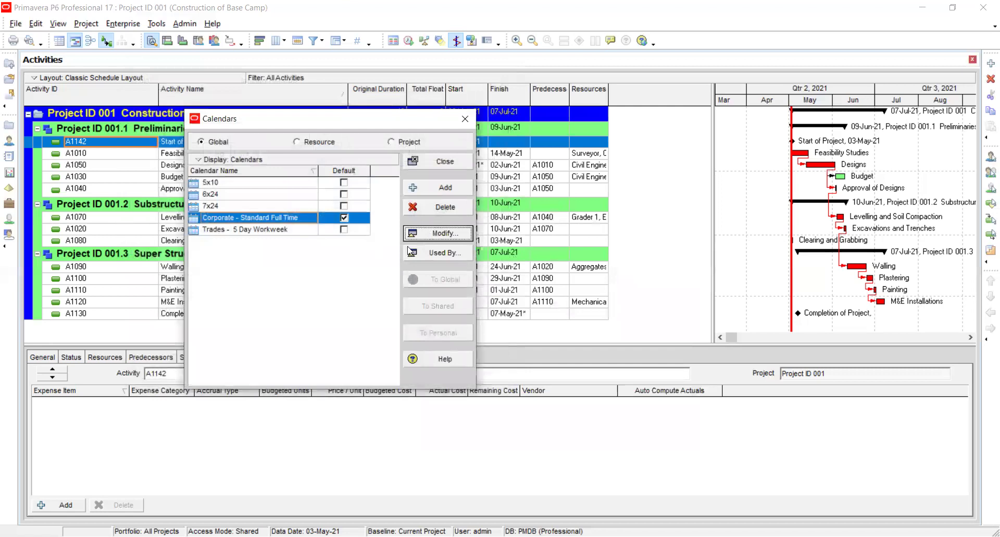
Turn the 9:00 to 12:00 work hours of Saturday 8 May 2021 back to nonwork and save the calendar in total work hours view.
key(Return)
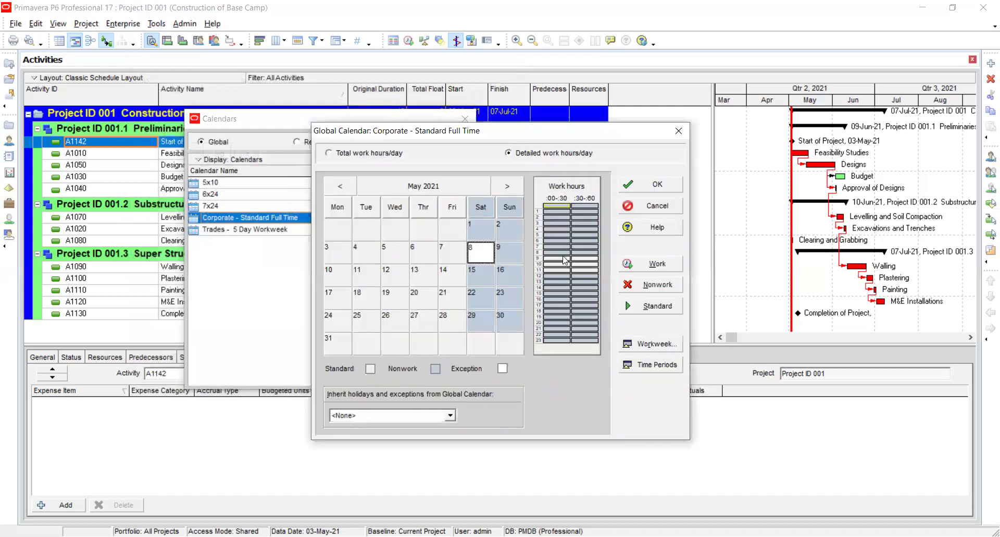
drag(586, 262, 557, 271)
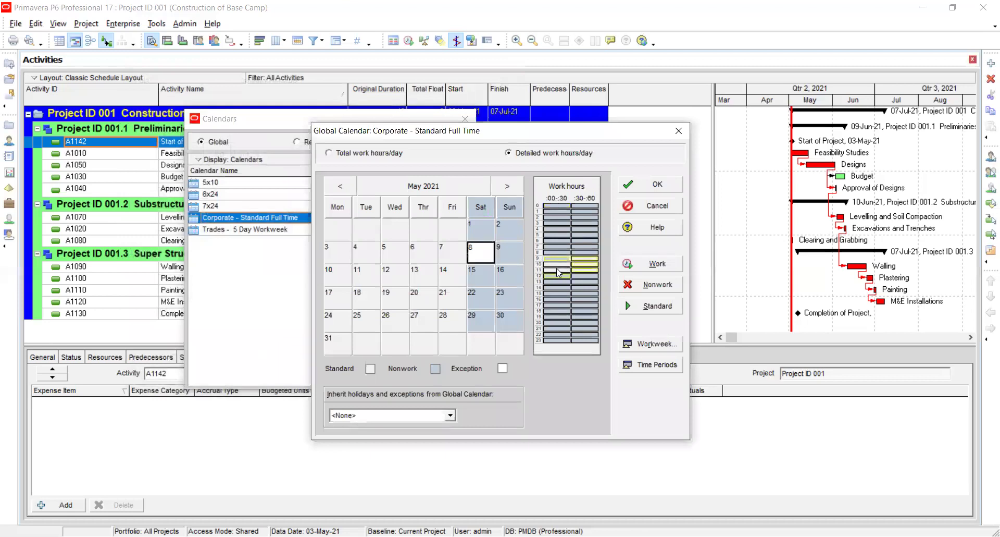
click(651, 285)
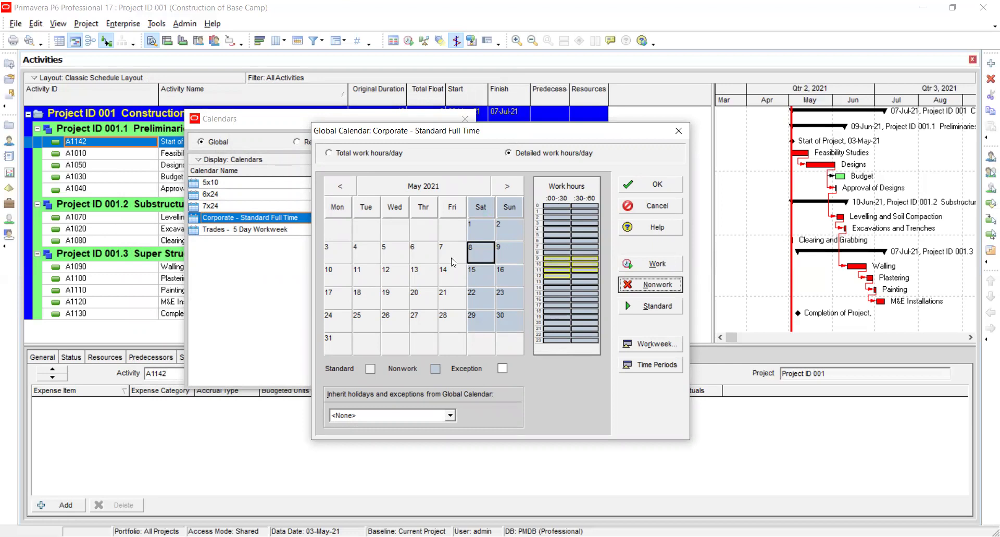
click(584, 259)
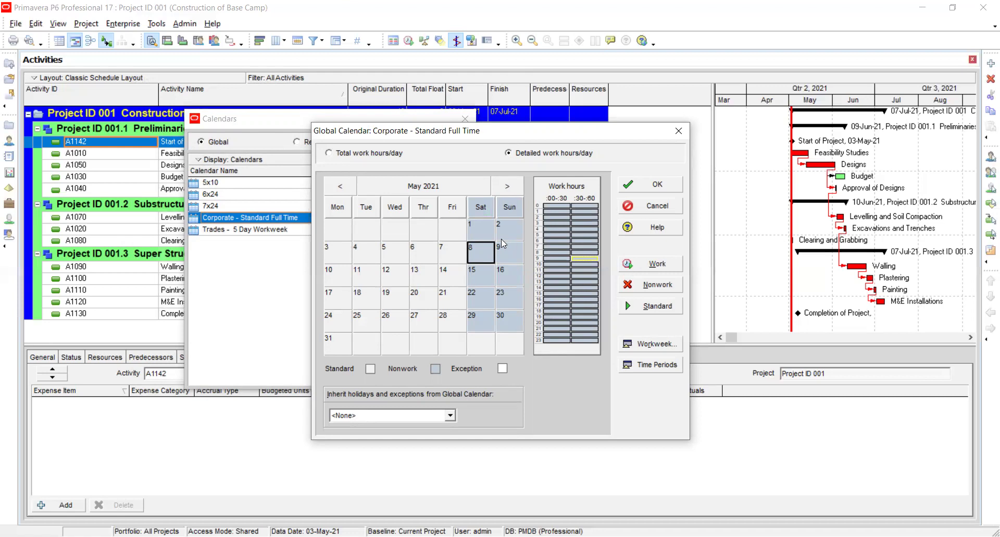
click(330, 153)
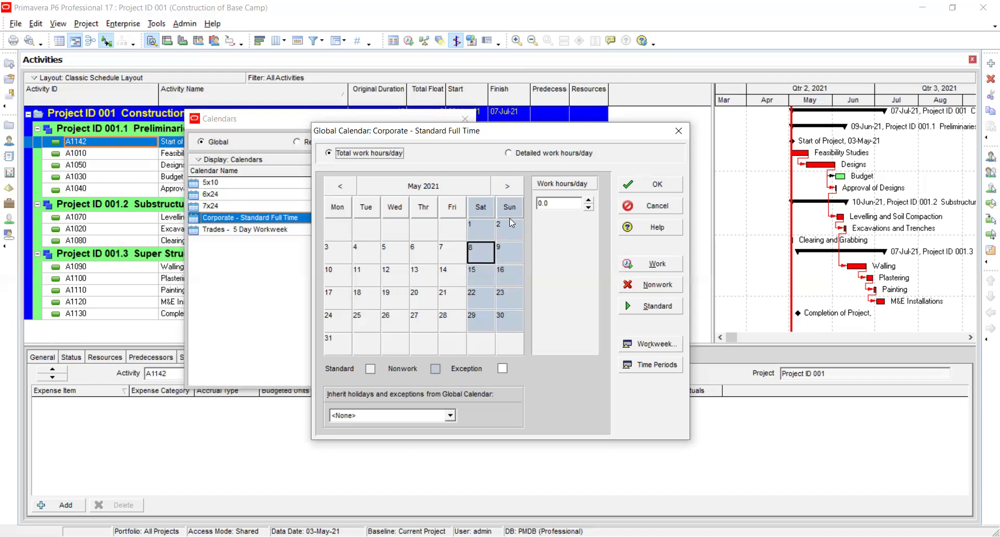
click(640, 185)
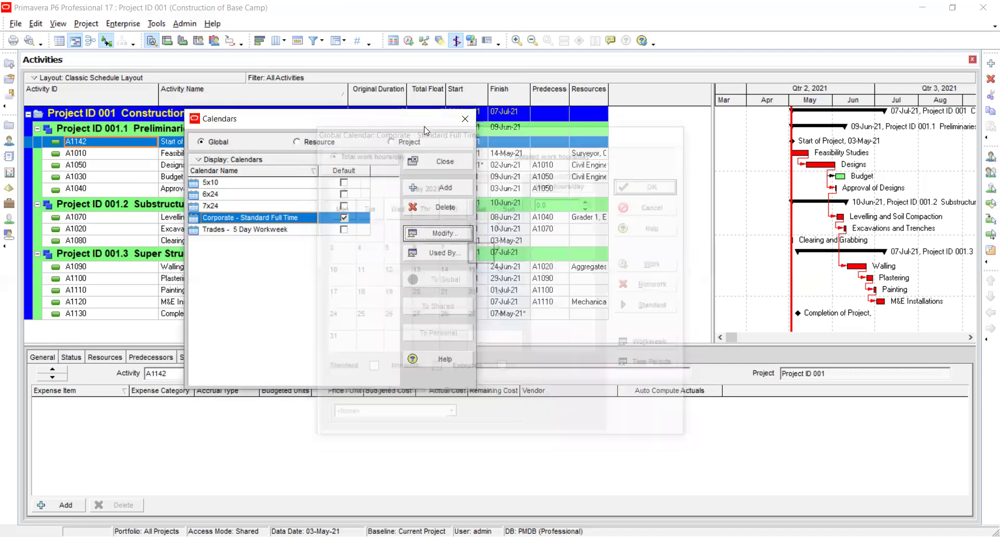
click(461, 120)
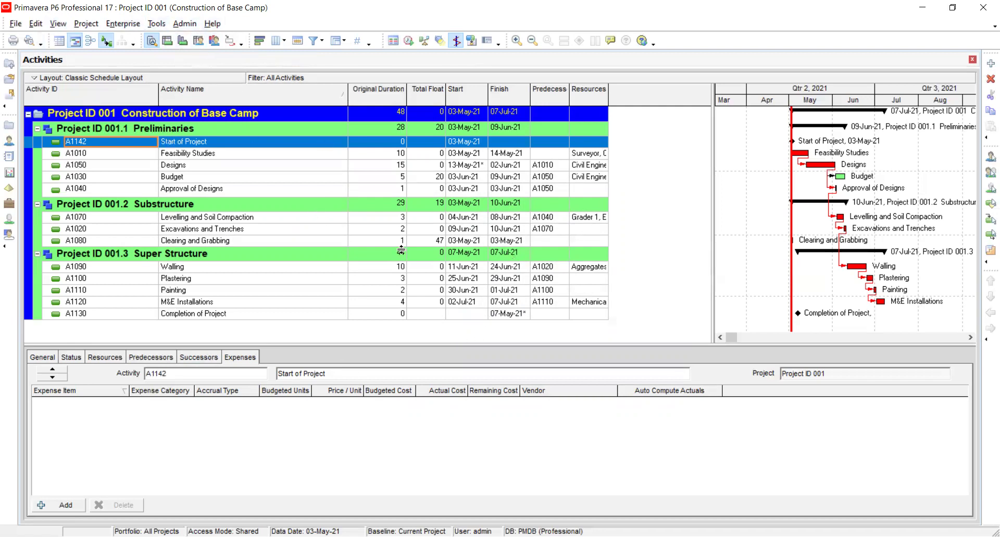
Reopen the Corporate - Standard Full Time calendar for modification and review the standard work hours of each weekday.
click(121, 24)
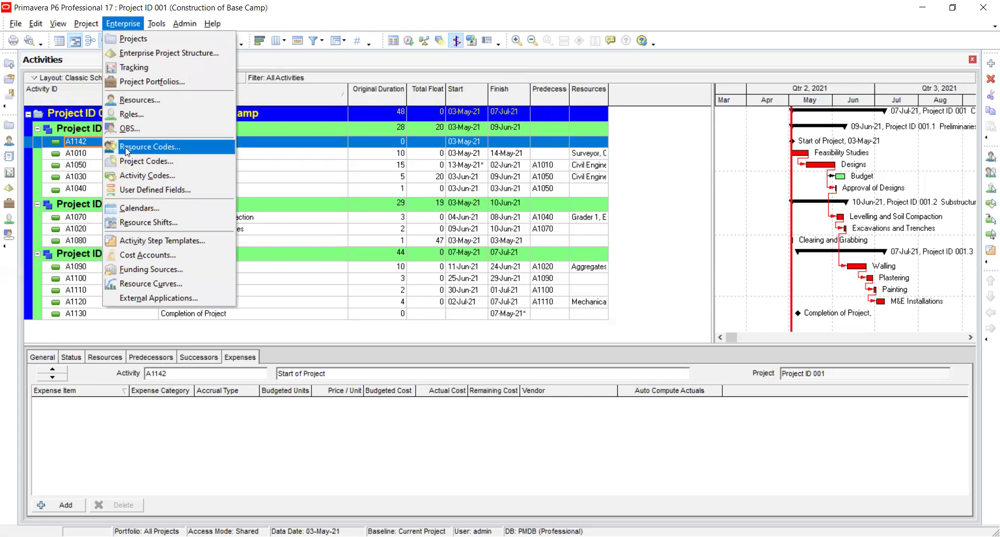
mouse_move(86, 23)
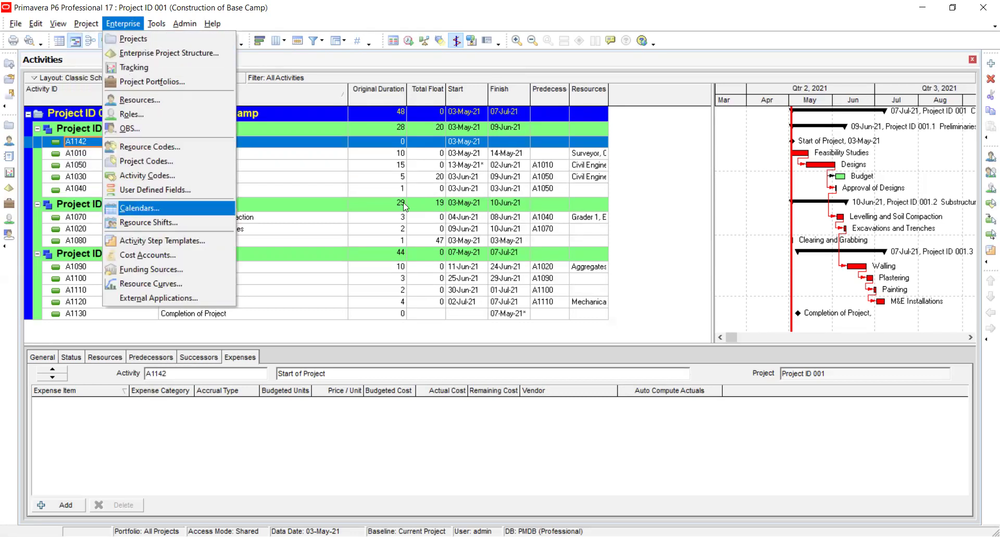
click(135, 209)
click(421, 232)
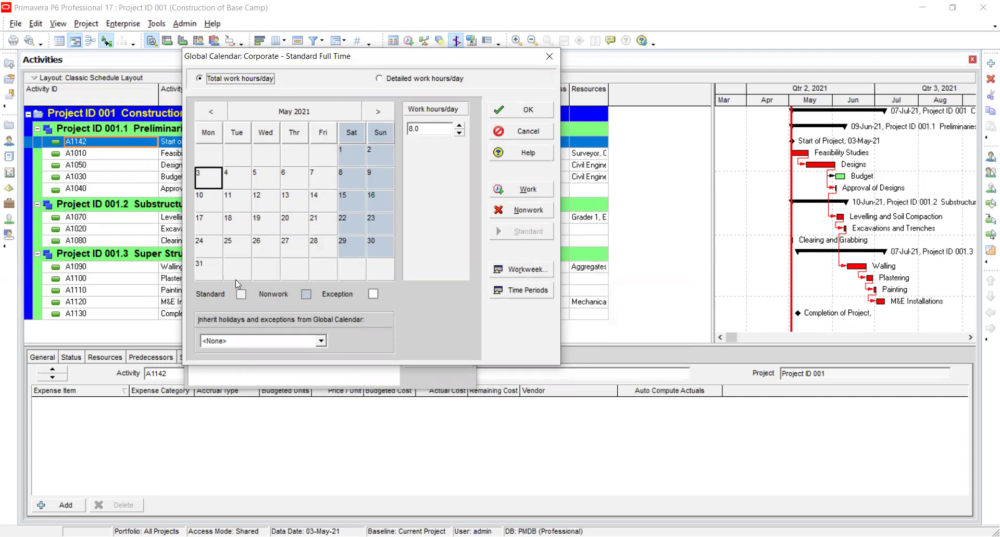
click(512, 275)
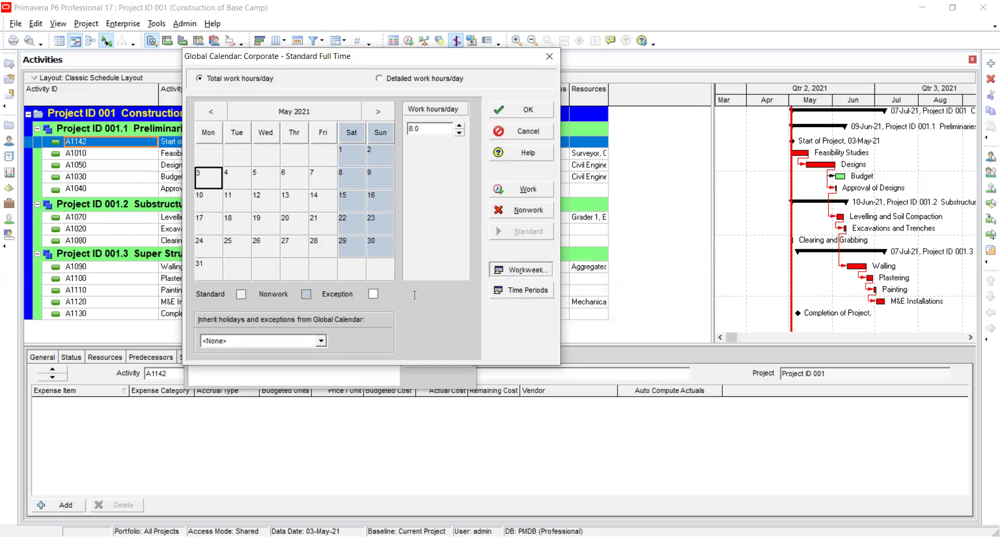
double_click(434, 296)
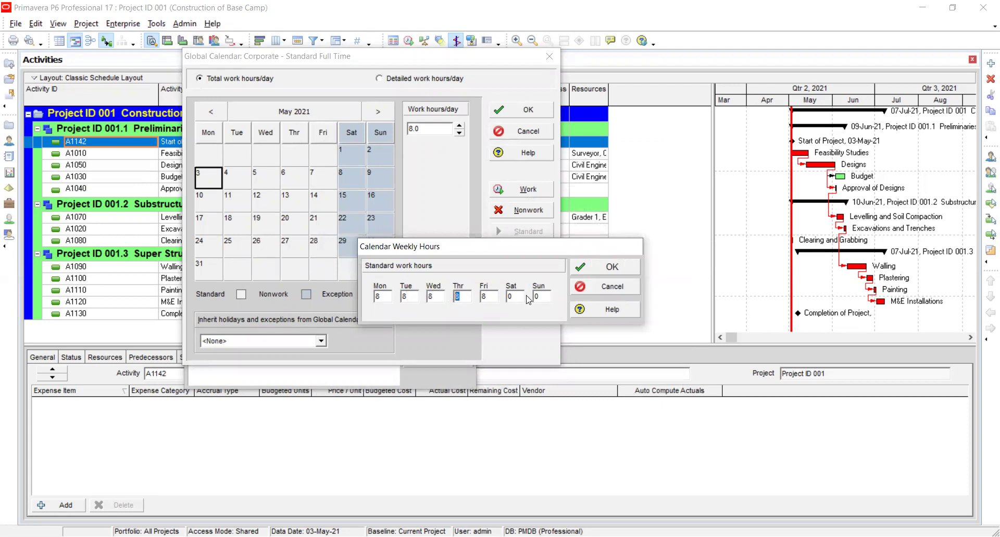
double_click(484, 296)
click(517, 296)
key(Return)
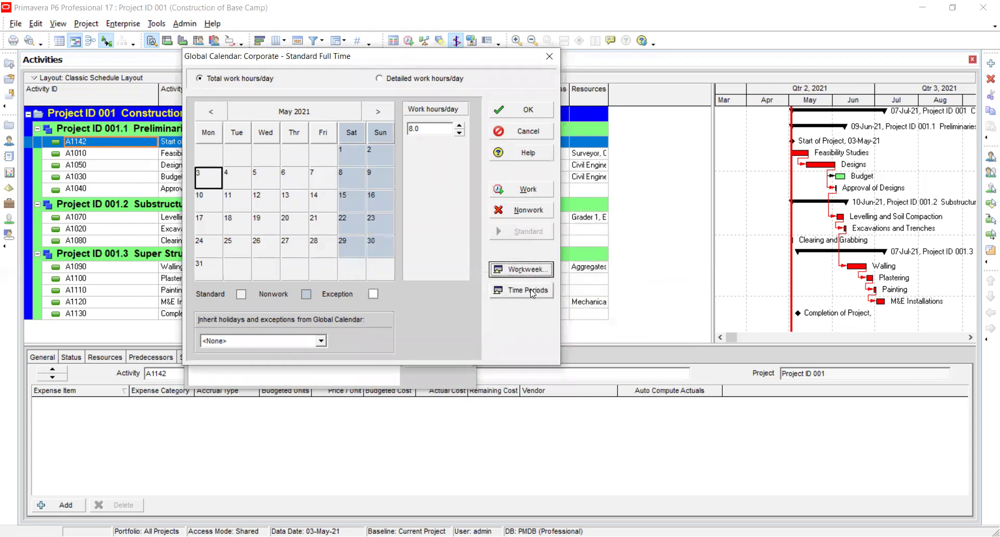
Review the calendar's work hours per day, week, month and year.
click(521, 290)
click(444, 298)
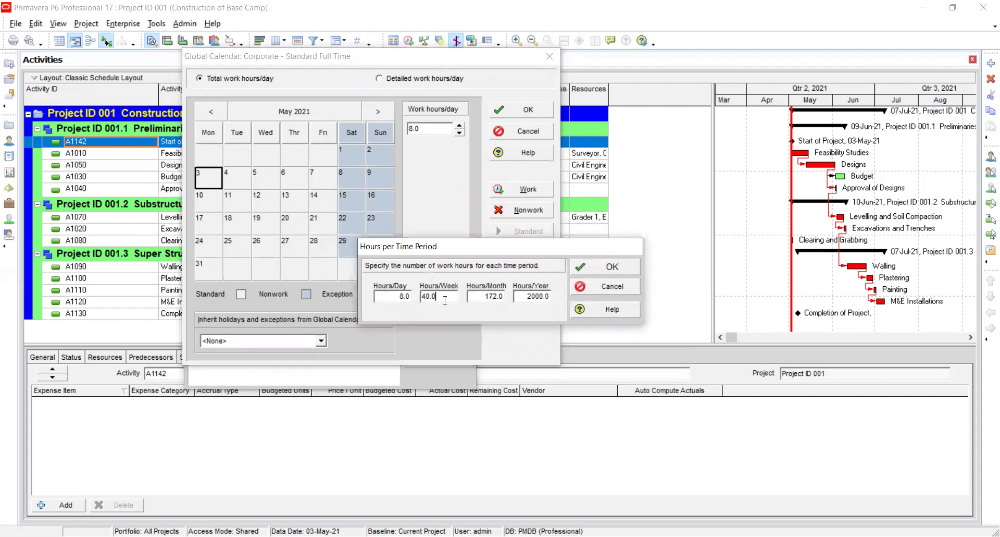
double_click(496, 298)
key(Return)
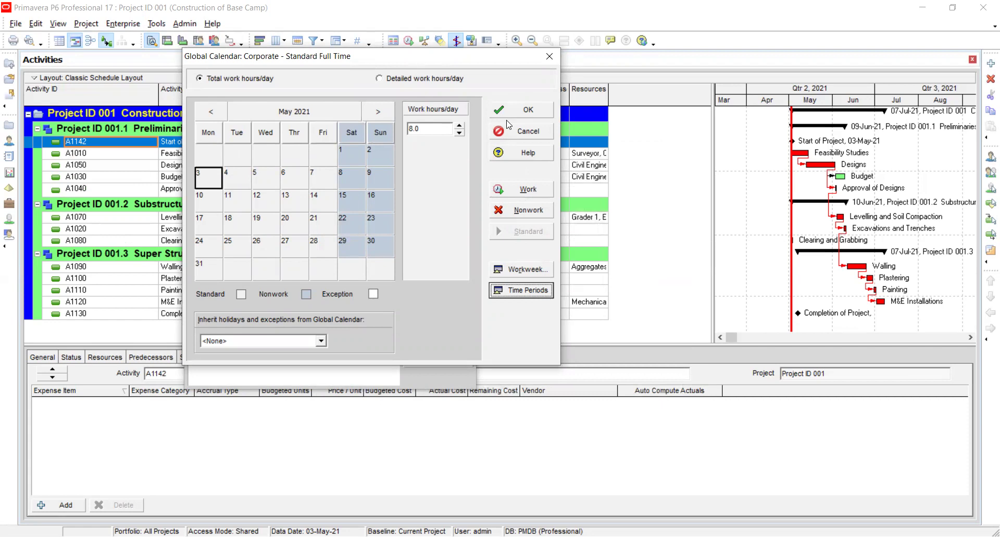
Set detailed work hours from 10:00 to 12:00 on Saturday 29 May 2021 and save the calendar.
click(379, 79)
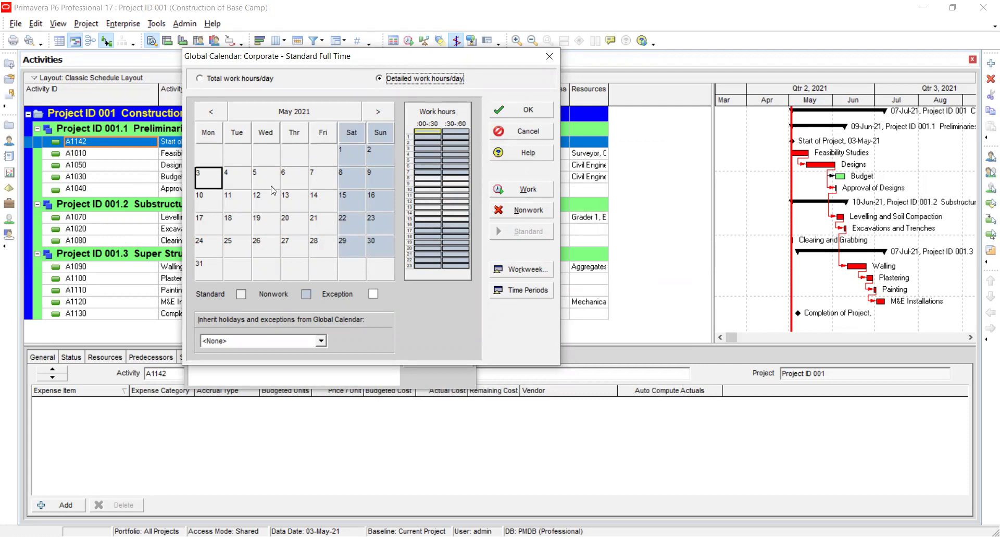
click(327, 244)
click(362, 242)
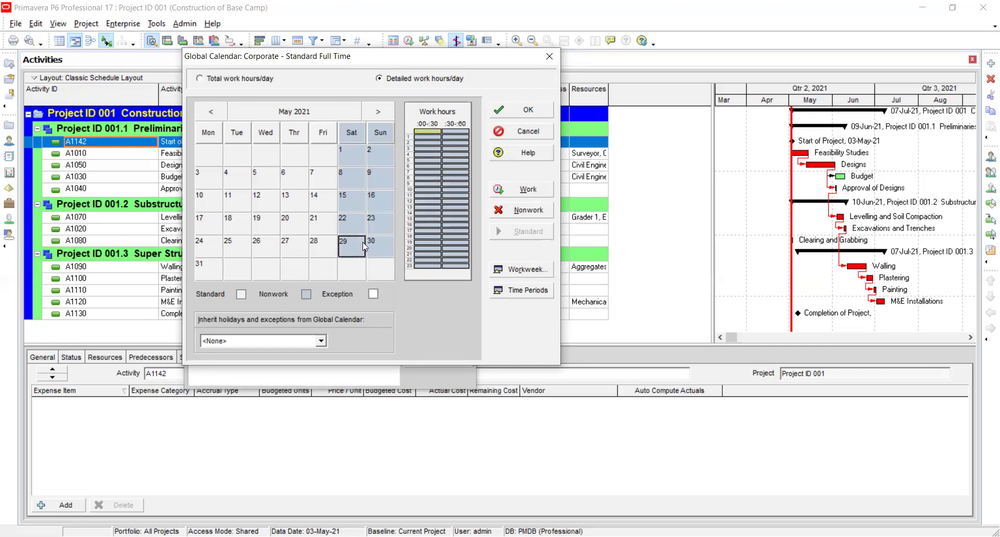
click(428, 189)
click(513, 196)
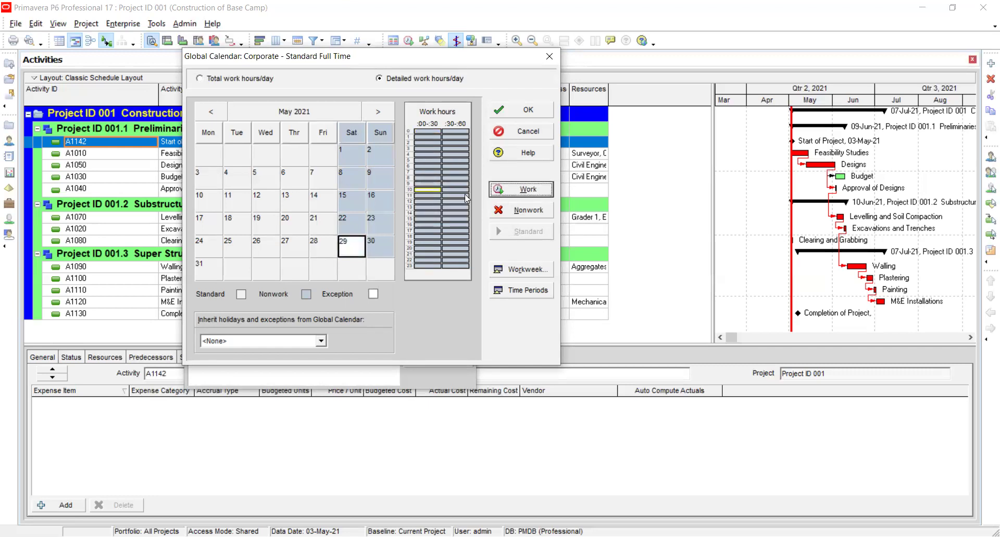
click(458, 190)
key(space)
click(457, 196)
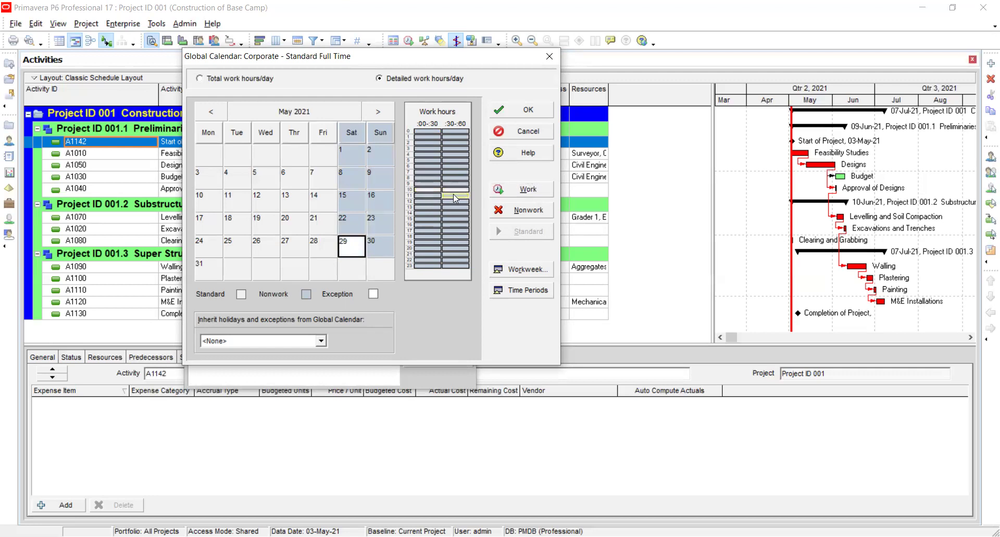
click(514, 190)
click(434, 196)
click(521, 188)
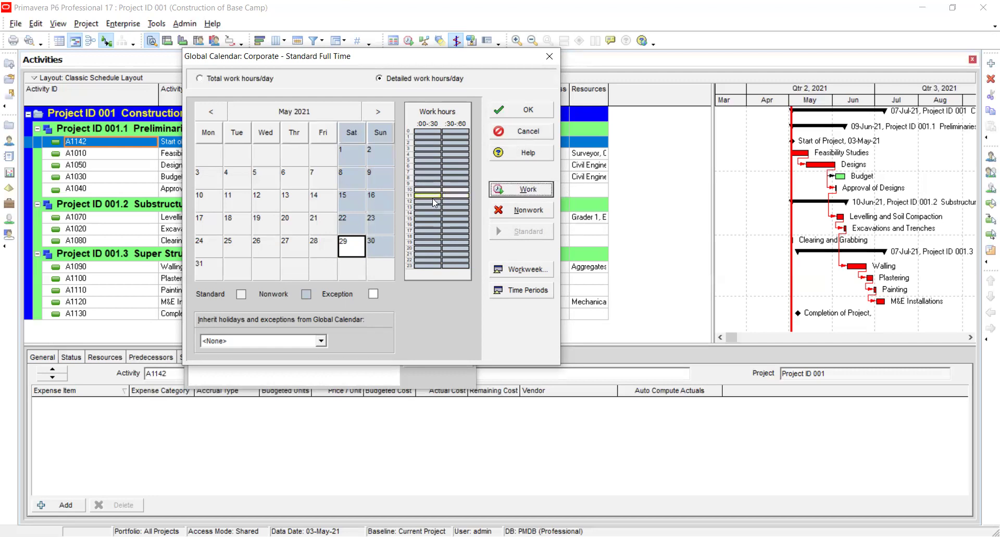
click(508, 112)
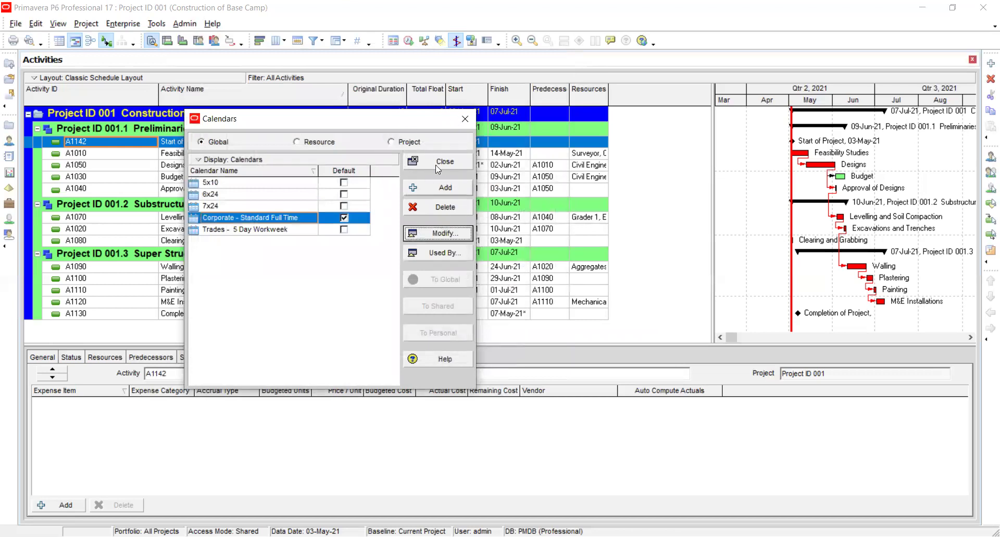
Examine which projects and resources use the Corporate - Standard Full Time calendar, allowing the filter to display all resources.
click(440, 252)
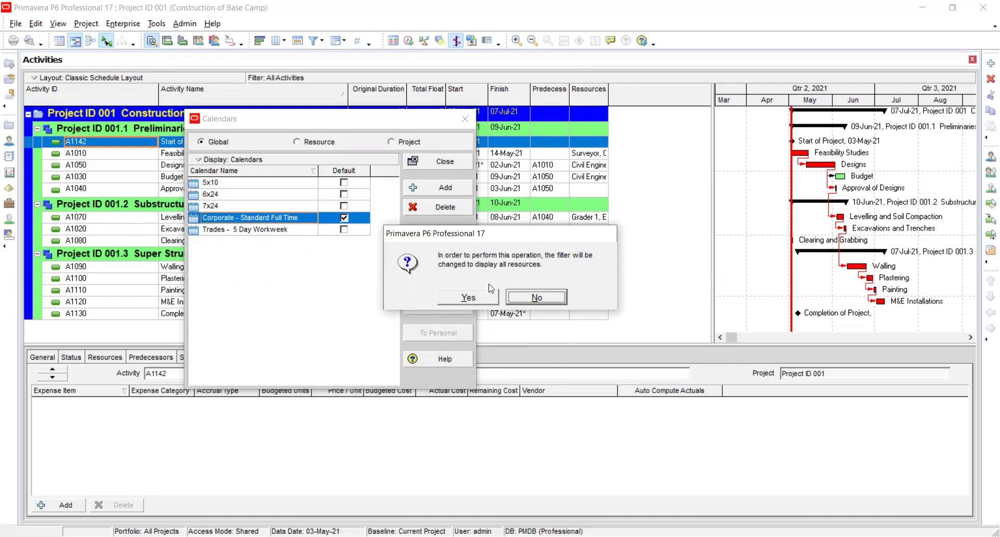
click(531, 295)
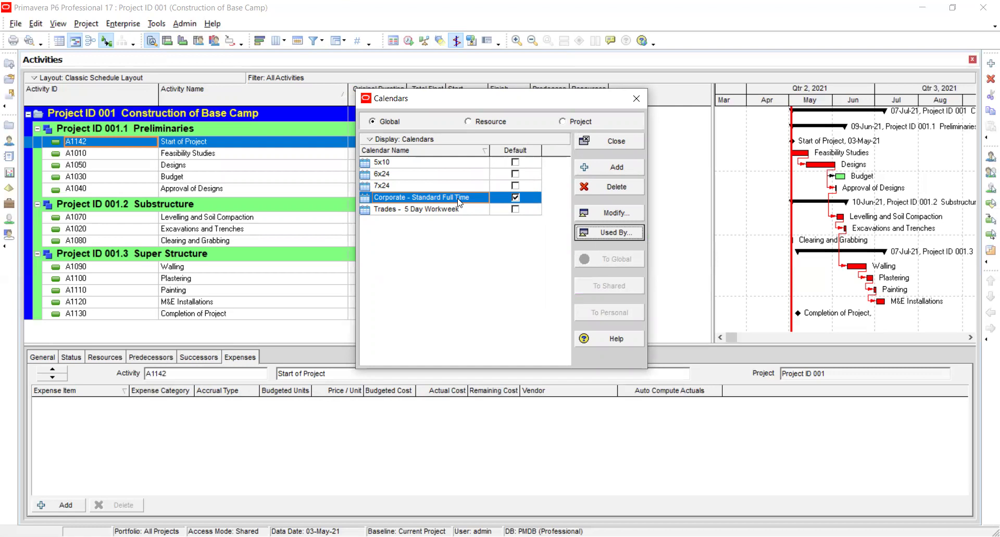
click(604, 232)
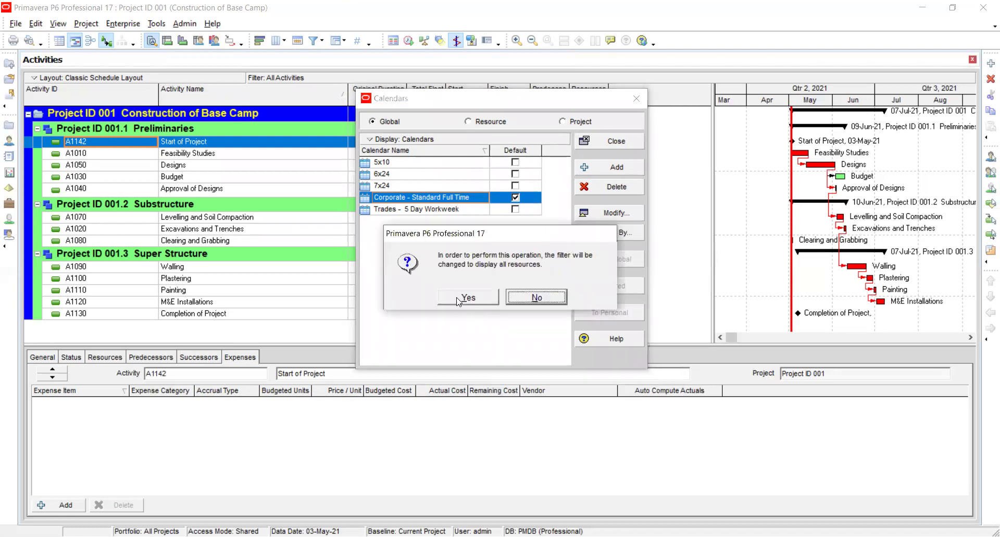
click(469, 296)
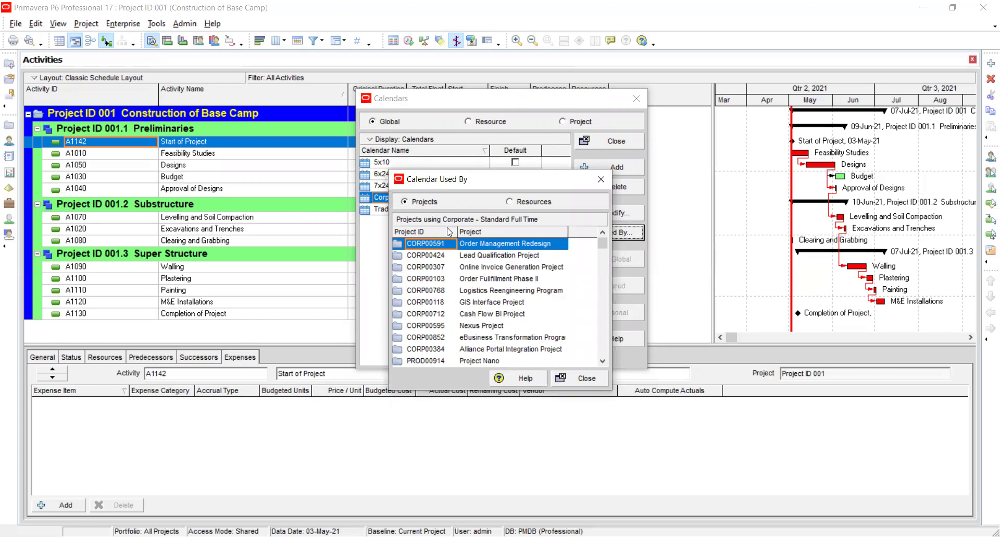
click(424, 266)
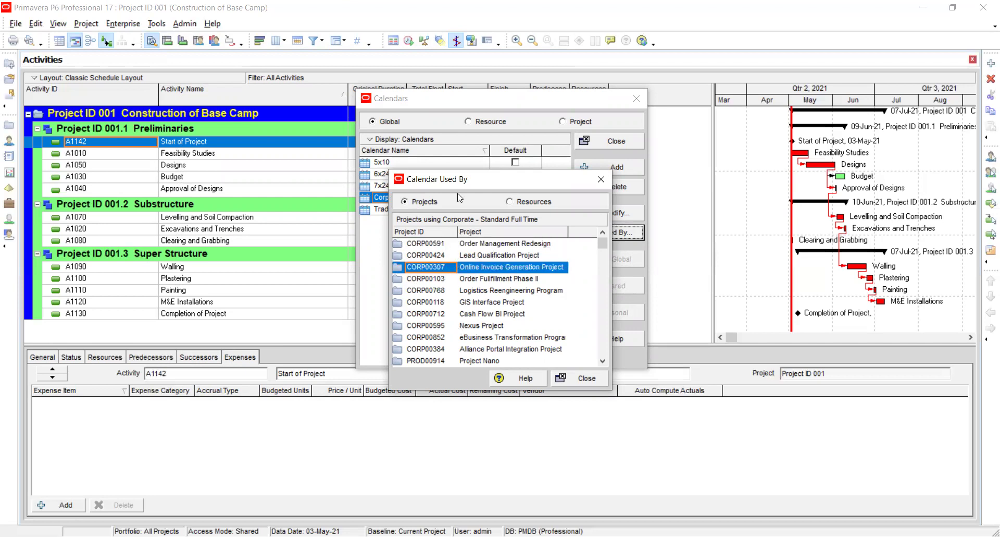
click(510, 203)
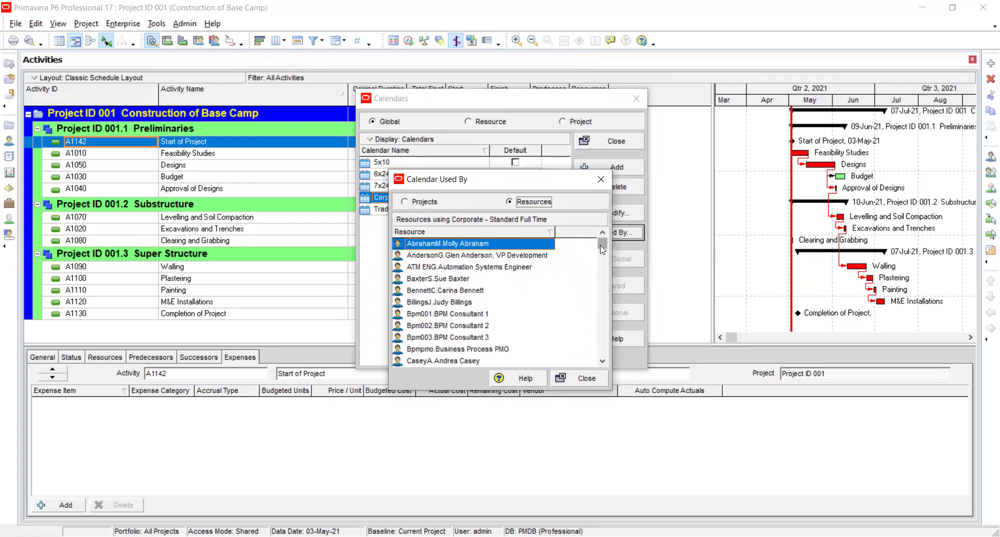
scroll(603, 245, down, 6)
scroll(577, 359, down, 5)
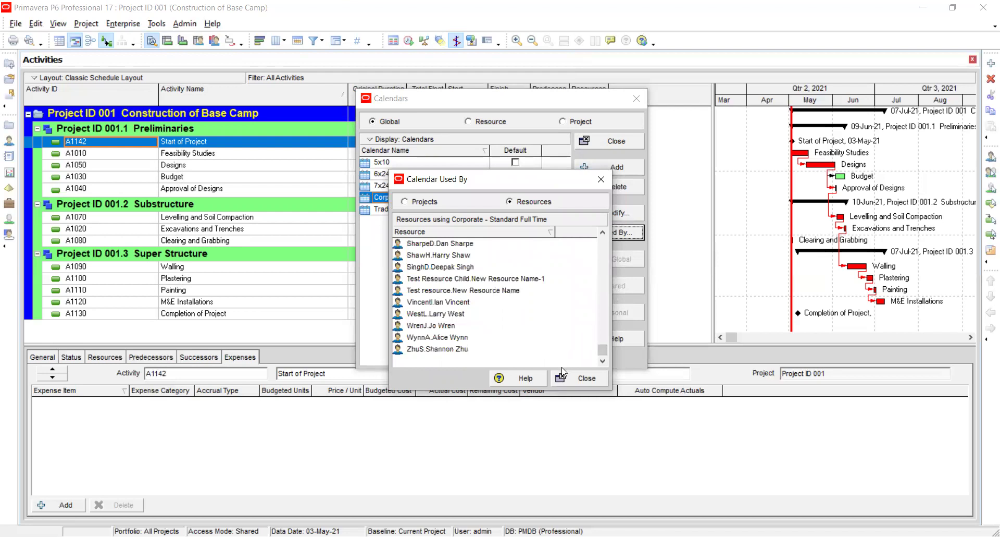
click(564, 374)
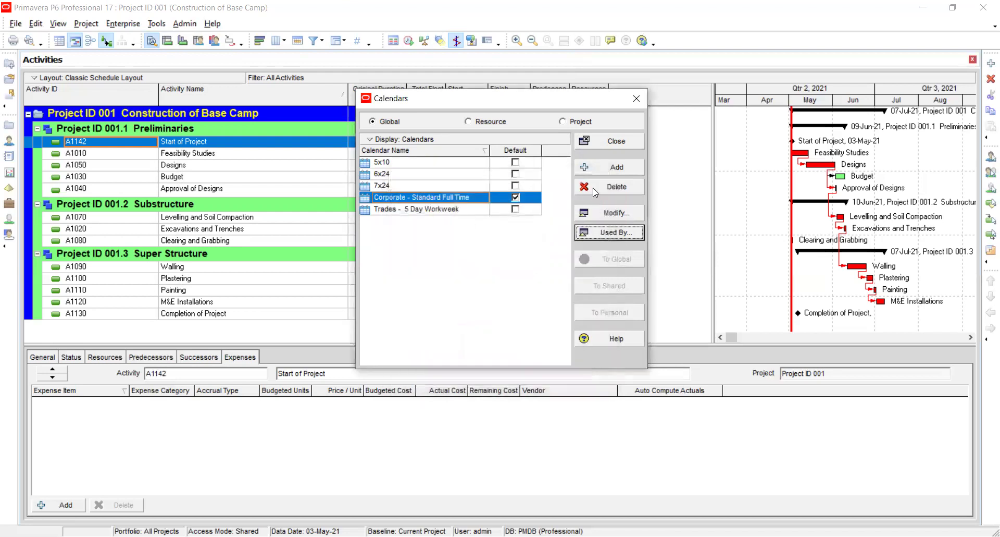
Check the full list of resources that use the Corporate - Standard Full Time calendar again.
click(602, 168)
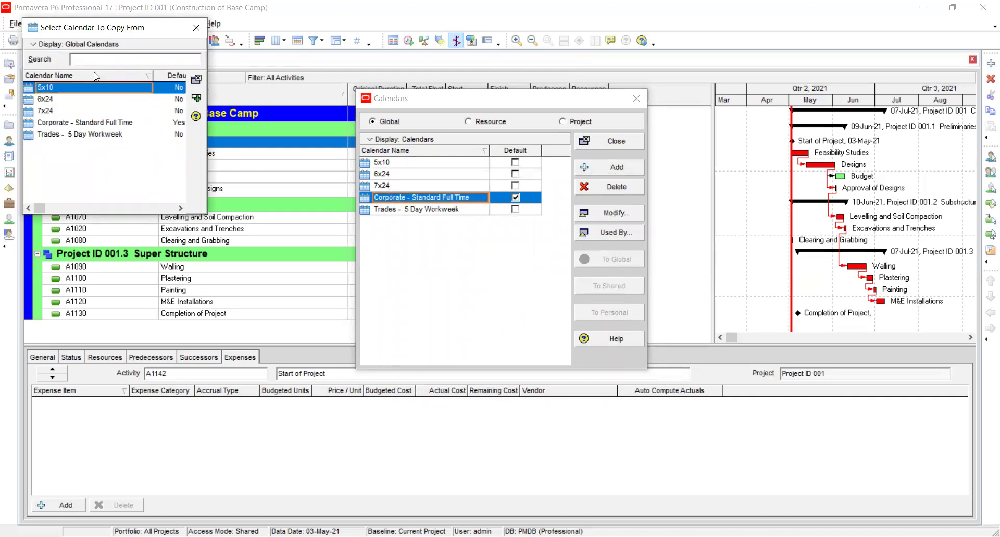
click(198, 27)
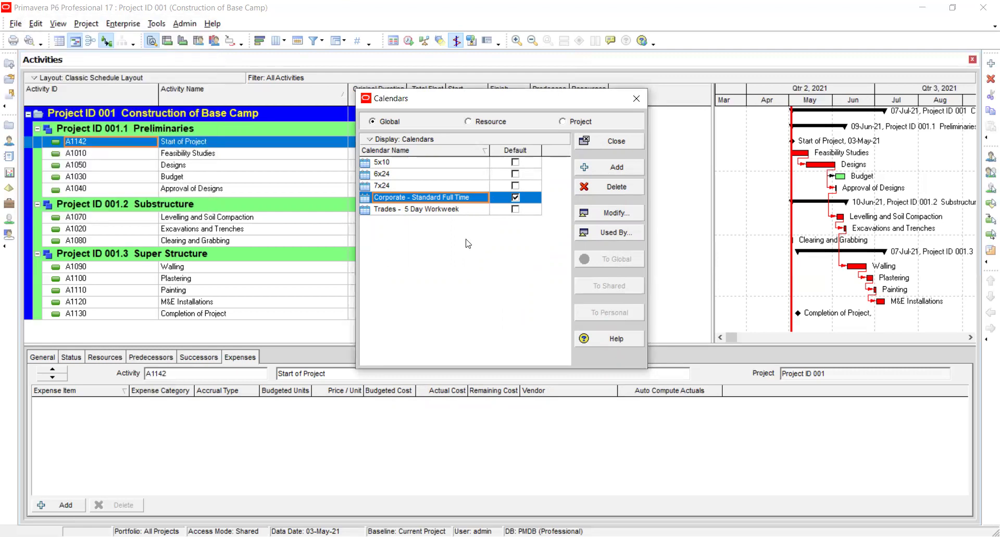
click(617, 232)
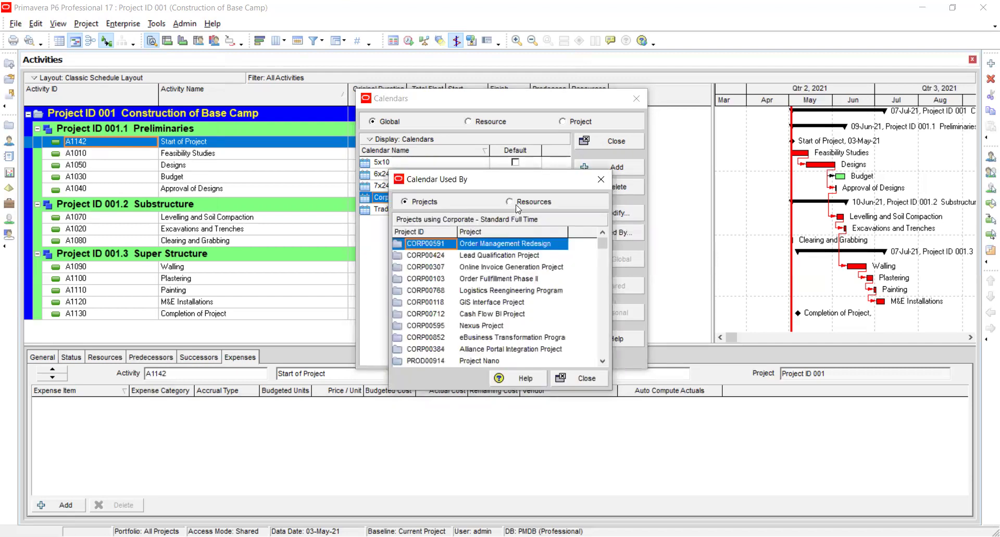
click(523, 202)
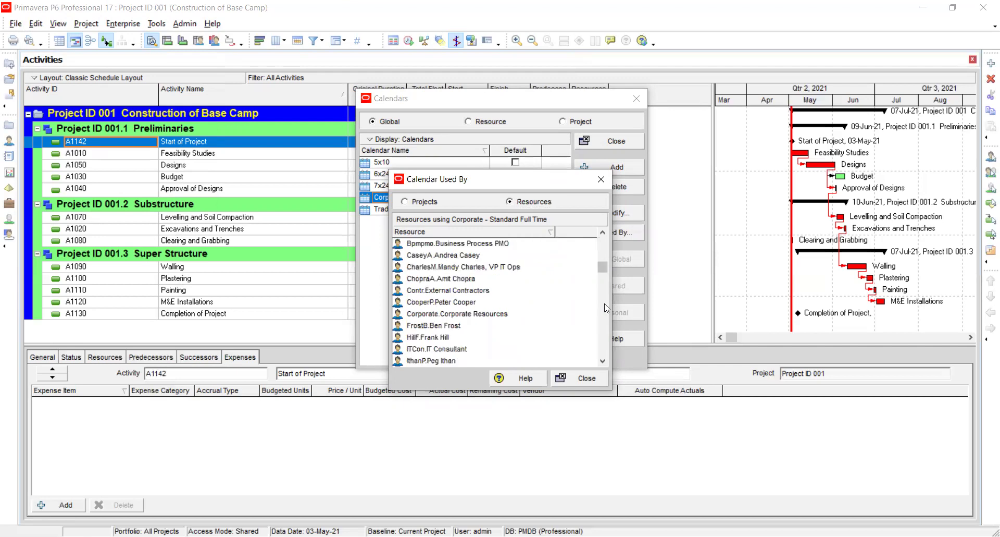
scroll(606, 307, down, 10)
drag(603, 324, 592, 370)
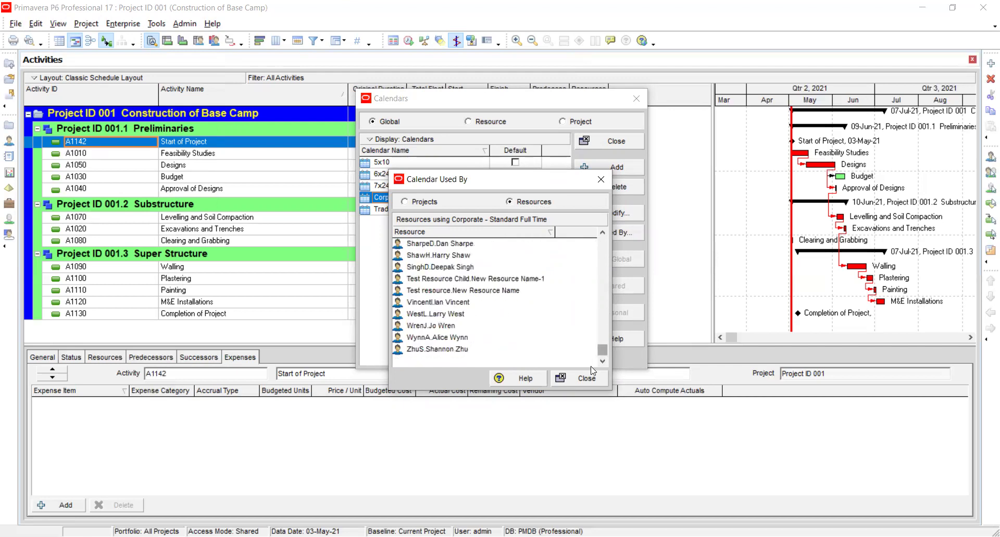
click(575, 382)
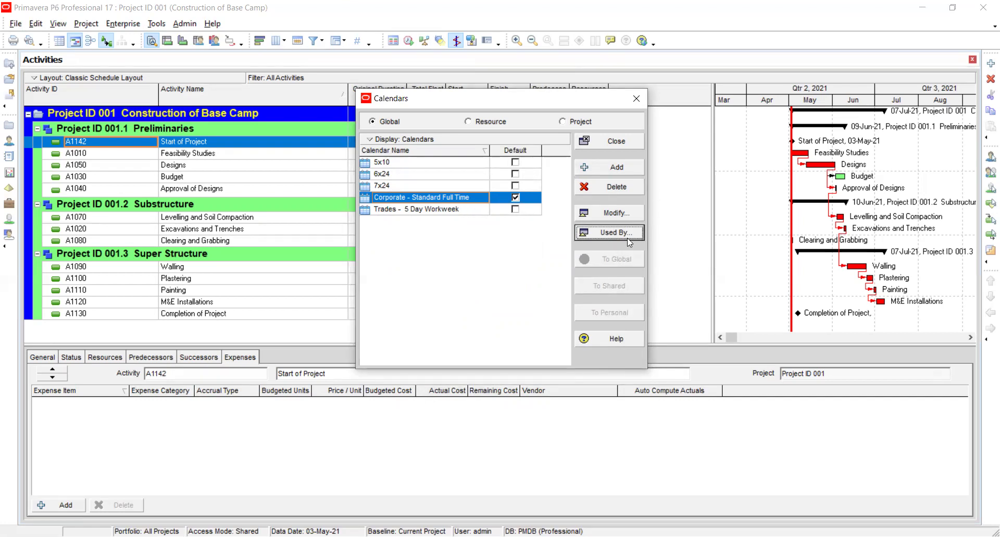
Review the complete list of projects that use the Corporate - Standard Full Time calendar.
click(605, 237)
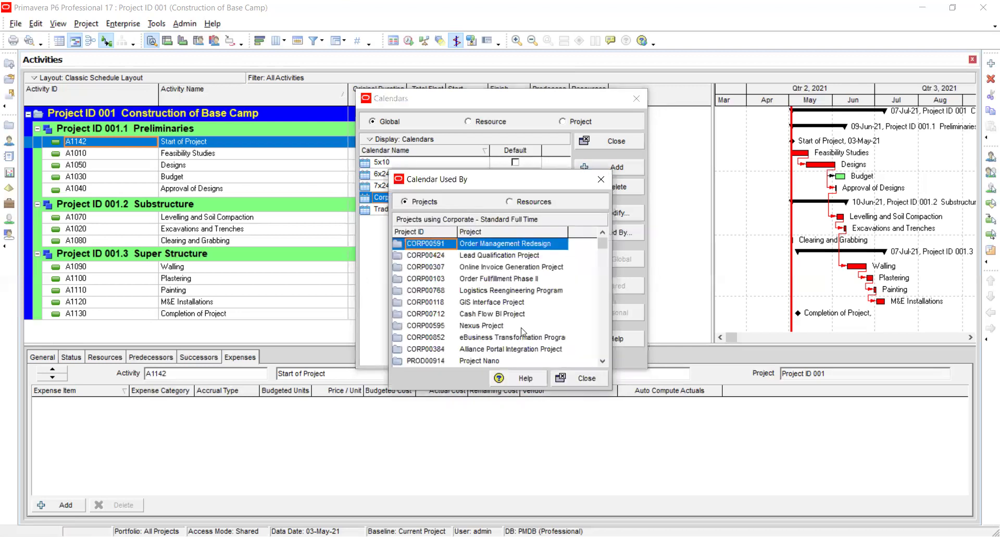
scroll(511, 270, down, 2)
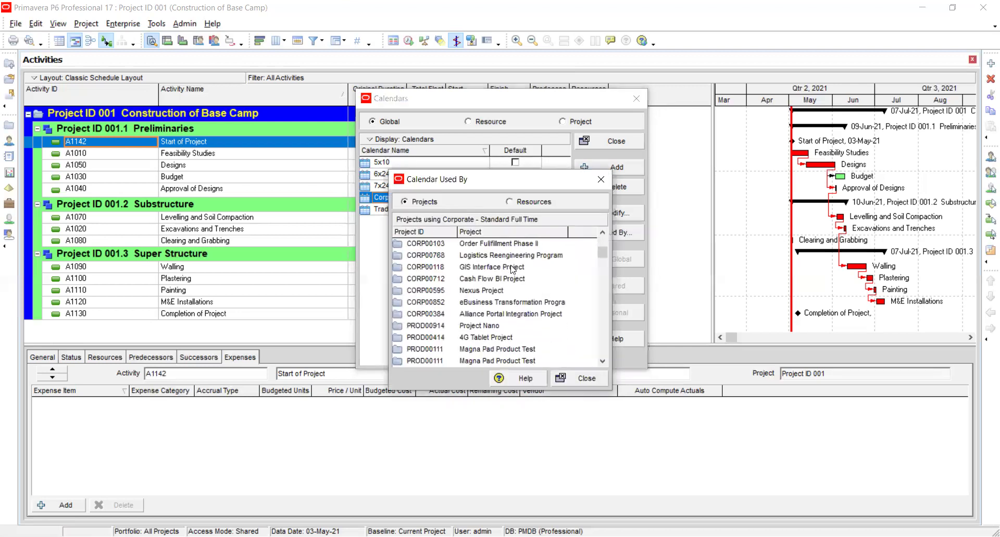
scroll(512, 269, down, 6)
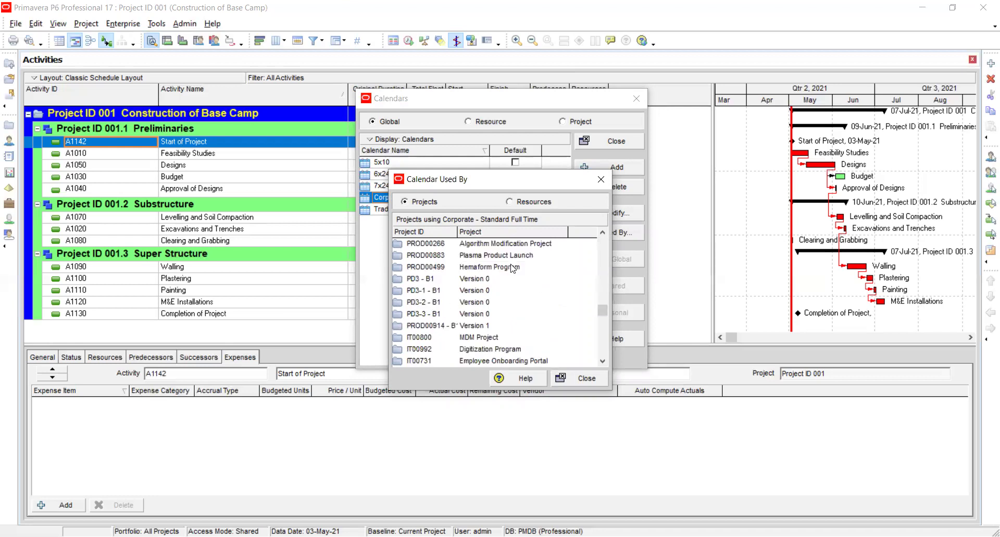
scroll(513, 268, down, 3)
scroll(510, 268, up, 3)
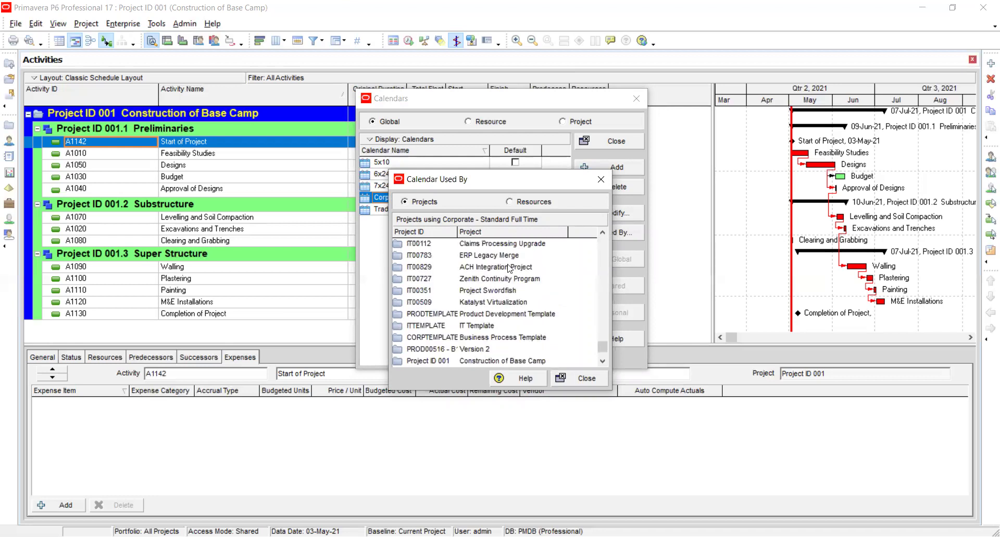
scroll(510, 269, up, 7)
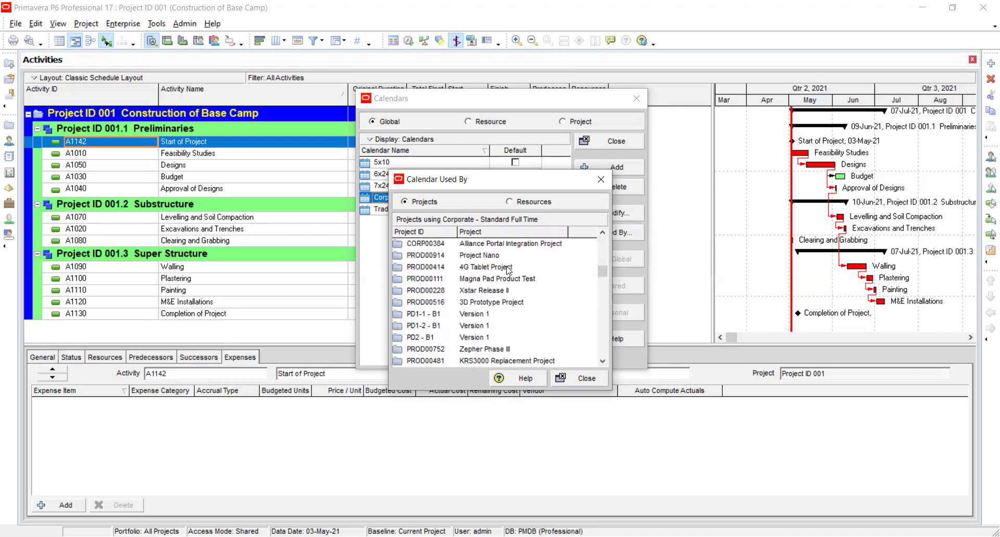
scroll(505, 271, up, 2)
click(498, 277)
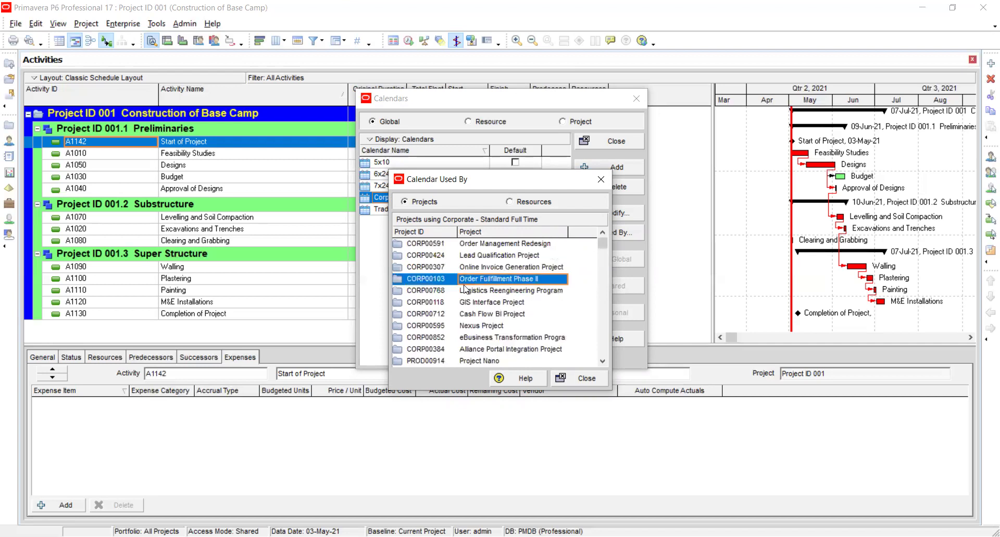
click(437, 267)
click(434, 254)
click(431, 244)
Show the resources using the calendar and highlight a continuous range from the first entry down through most of the list.
click(521, 201)
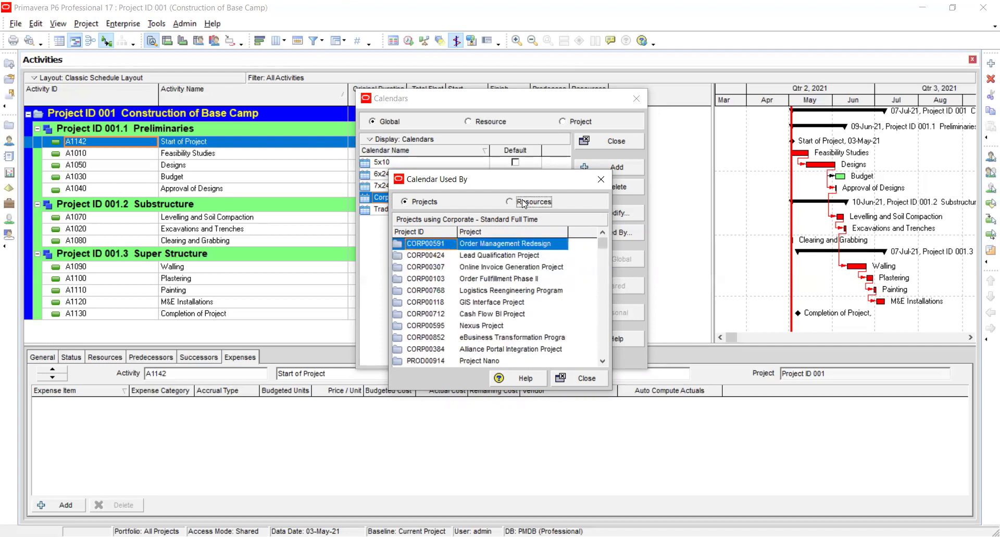
click(452, 256)
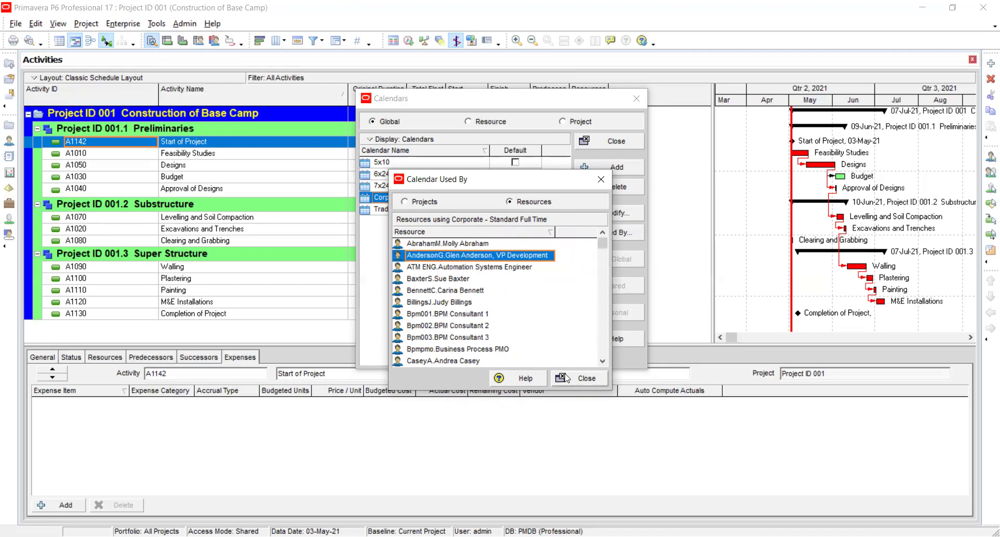
click(486, 244)
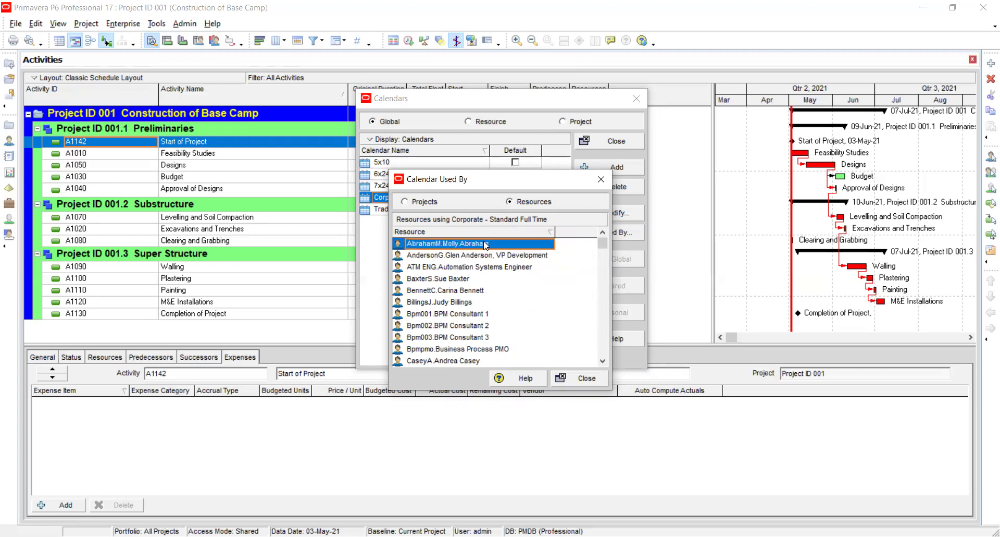
key(shift+Down)
key(shift+Down)
key(shift+Down)
key(shift+Down)
key(shift+Down)
key(shift+Down)
key(shift+Down)
key(shift+Down)
key(shift+Down)
key(shift+Down)
key(shift+Down)
key(shift+Down)
key(shift+Down)
key(shift+Down)
key(shift+Down)
key(shift+Down)
key(shift+Down)
key(shift+Down)
key(shift+Down)
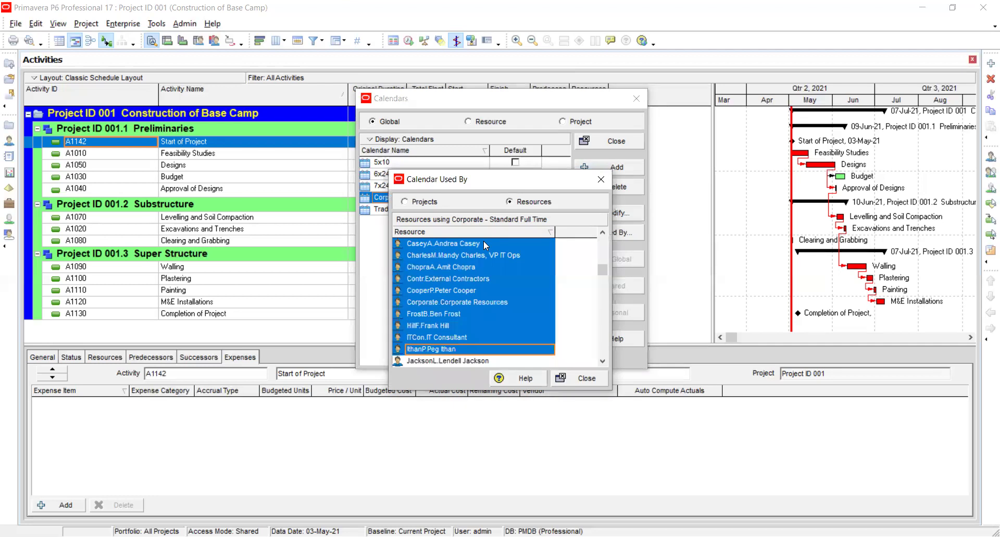
key(shift+Down)
key(shift+Down)
key(shift+Down)
key(shift+Down)
key(shift+Down)
key(shift+Down)
key(shift+Down)
key(shift+Down)
key(shift+Down)
key(shift+Down)
key(shift+Down)
key(shift+Down)
key(shift+Down)
key(shift+Down)
key(shift+Down)
key(shift+Down)
key(shift+Down)
key(shift+Down)
key(shift+Down)
key(shift+Down)
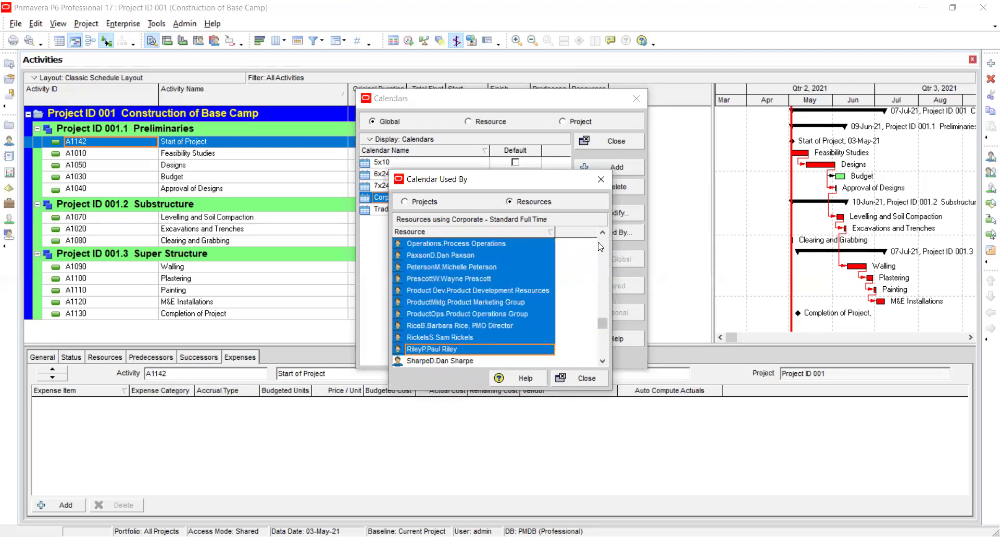
scroll(600, 246, up, 10)
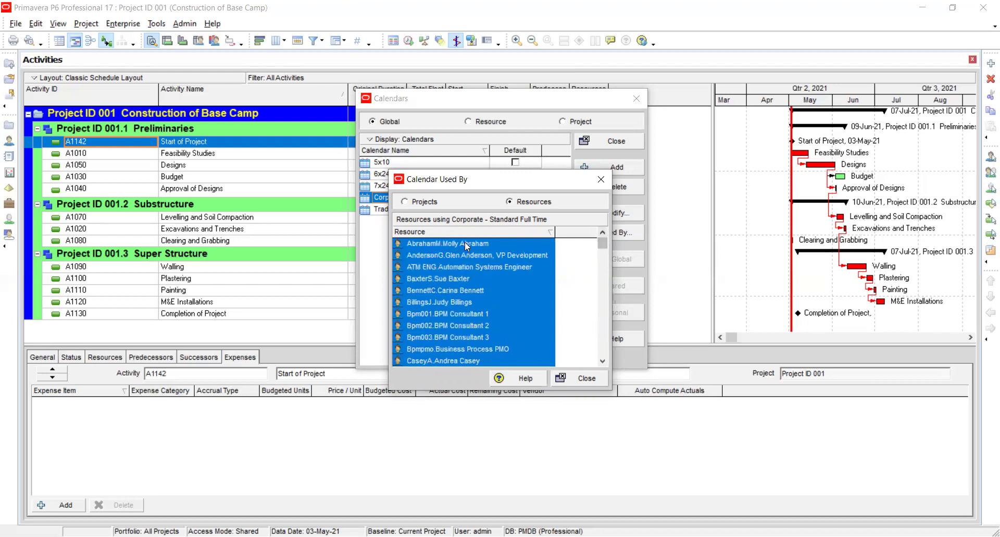
Highlight only the first three resources using the calendar, reposition the usage dialog and close it.
click(467, 243)
key(shift+Down)
key(shift+Down)
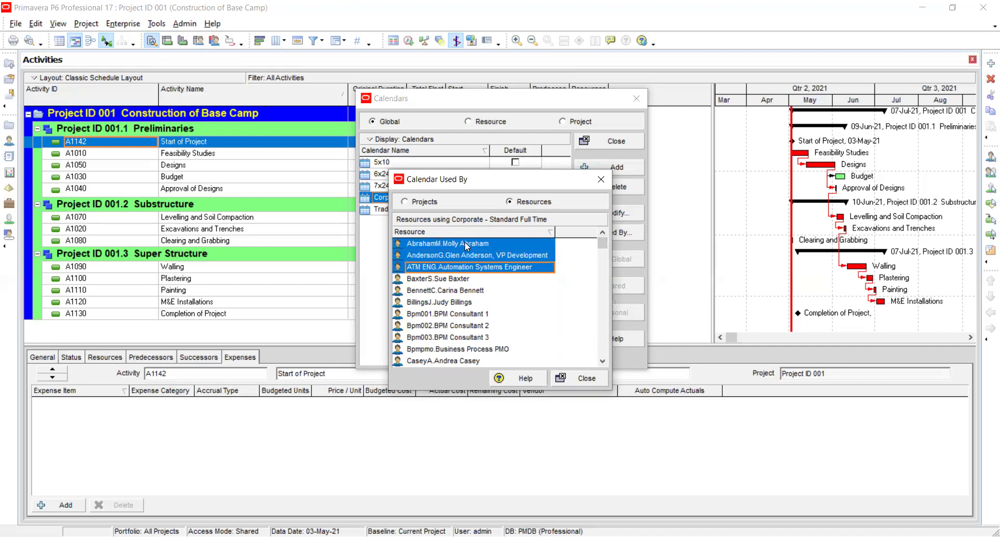
drag(490, 184, 509, 166)
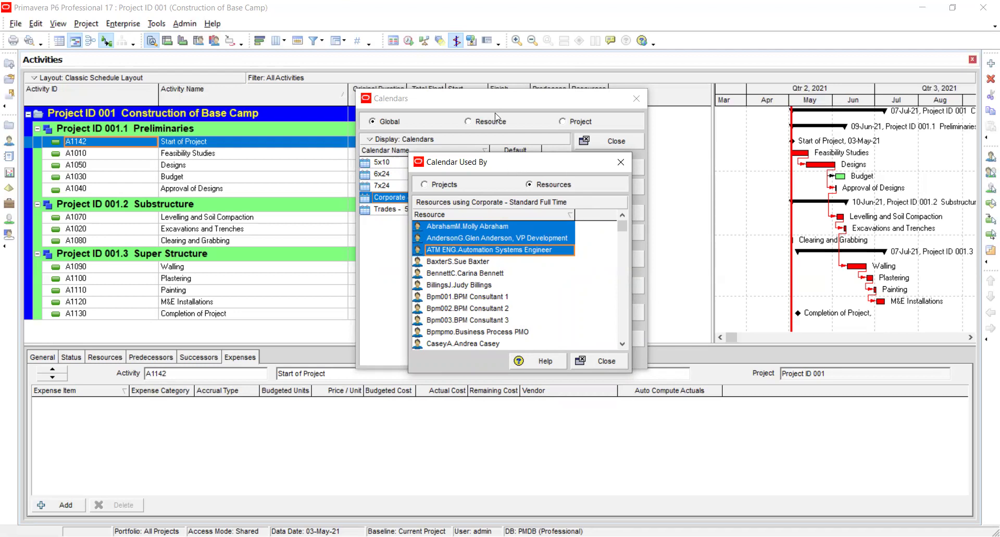
drag(495, 117, 495, 111)
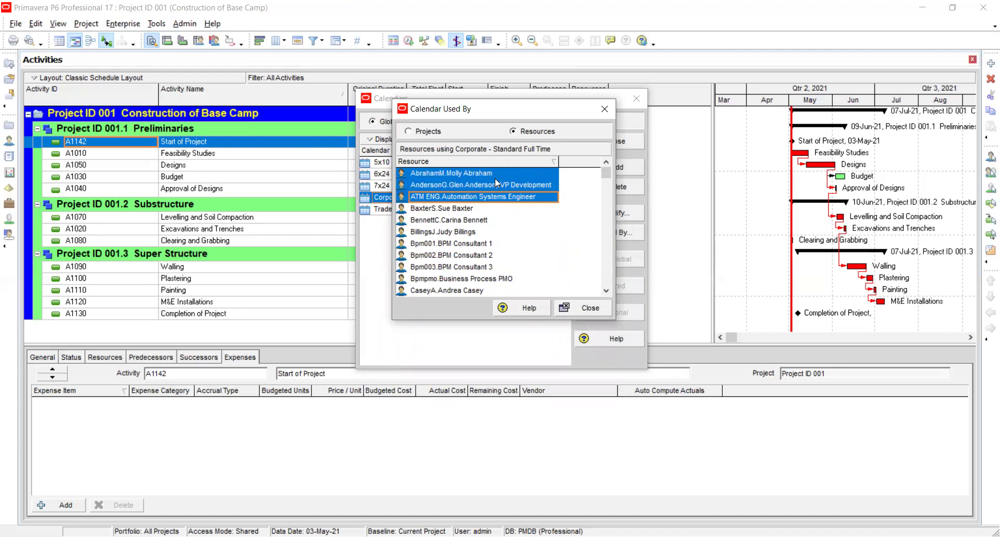
click(564, 308)
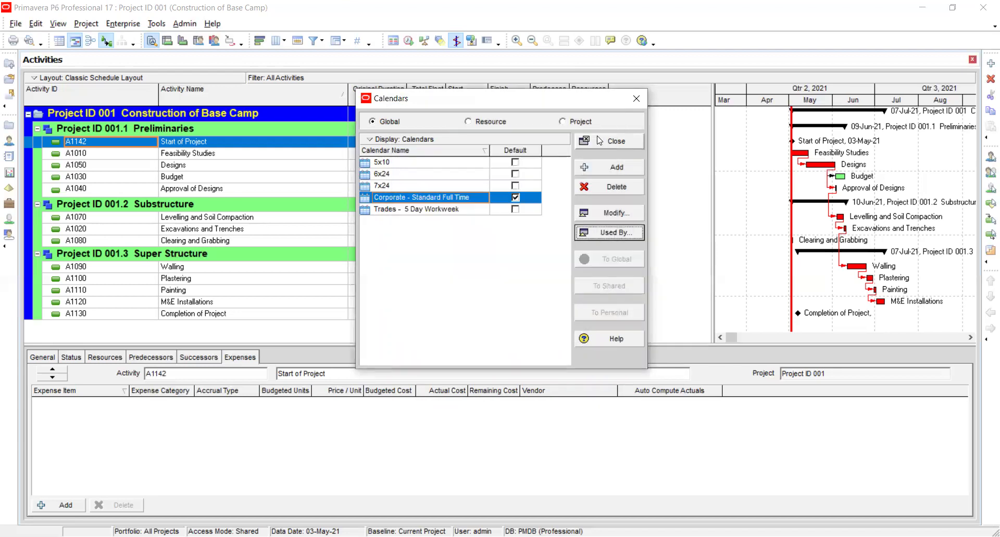
Close the calendars dialog and select activity A1010 Feasibility Studies.
click(596, 137)
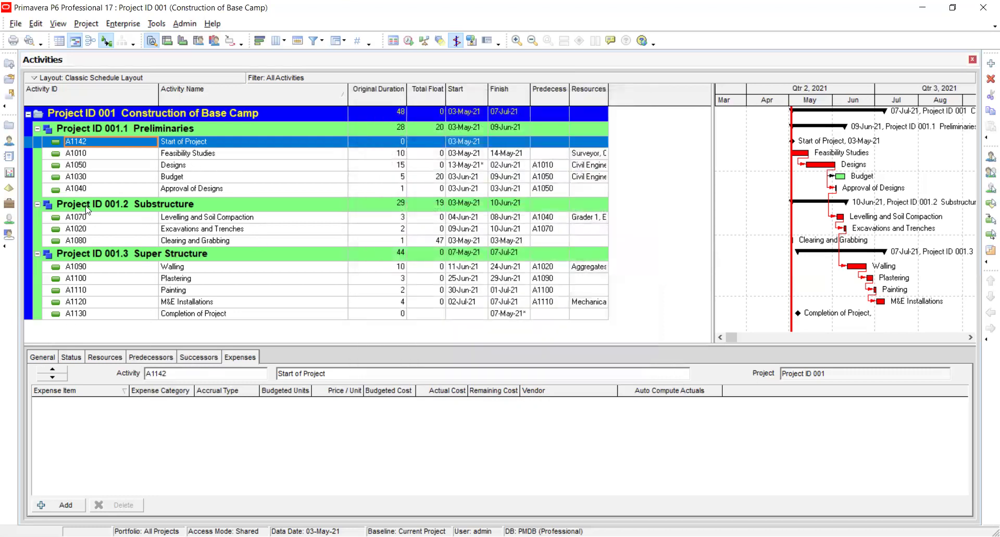
click(92, 154)
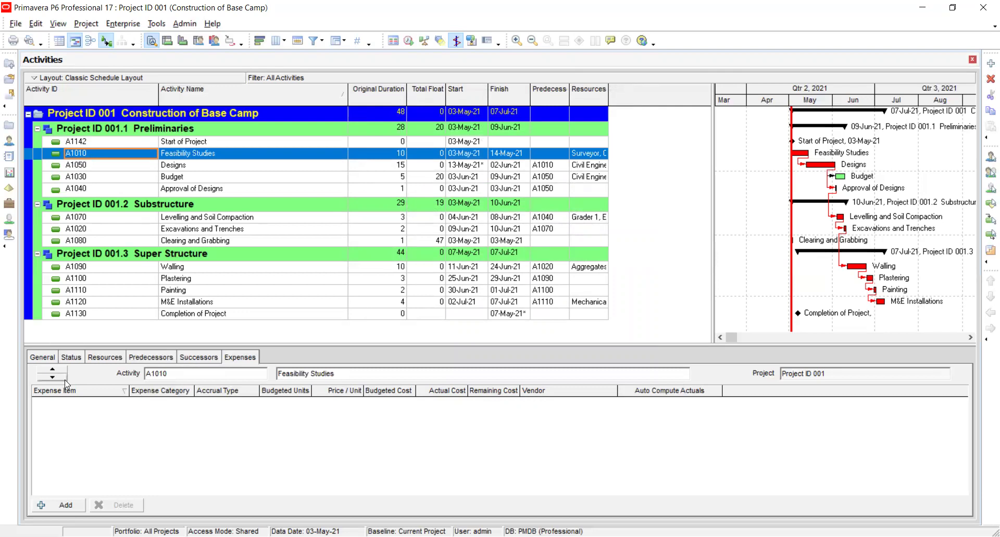
right_click(283, 354)
click(312, 375)
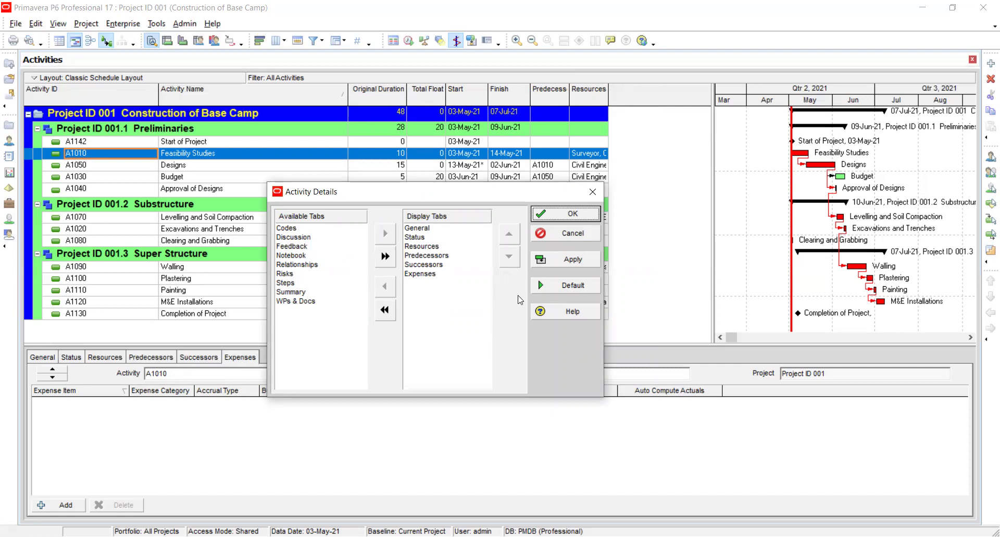
click(572, 234)
Open the enterprise Resources window listing the current project's resources.
click(123, 24)
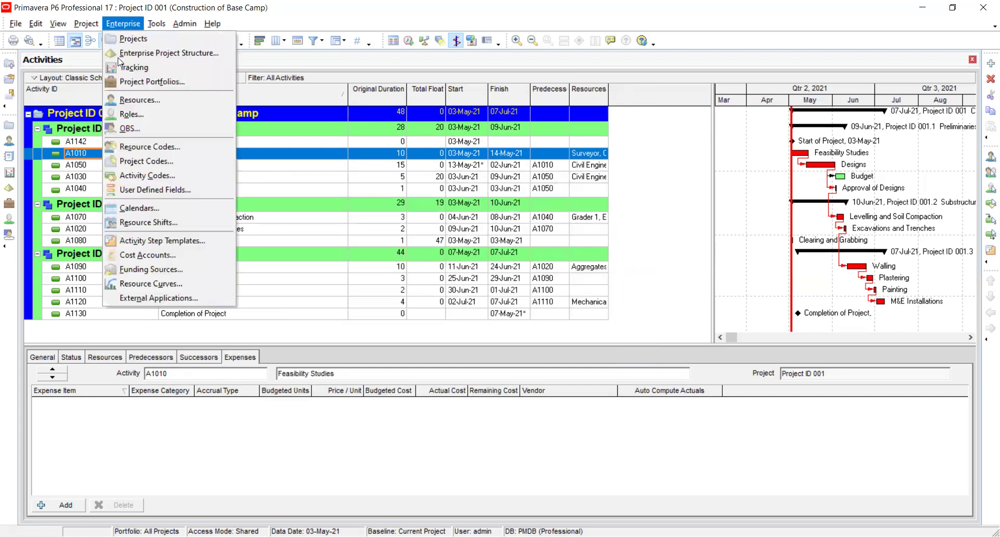
click(125, 102)
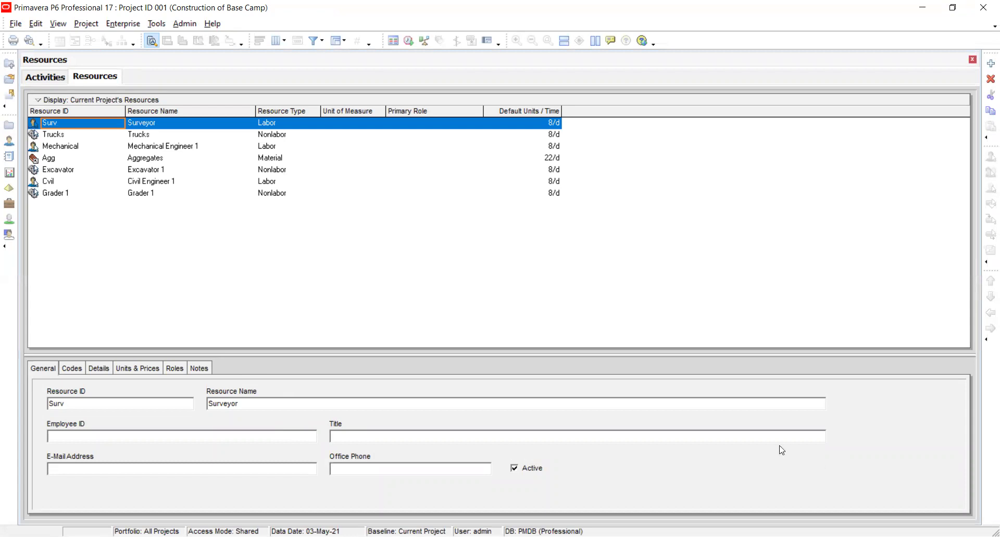
Review the Surveyor resource's codes, units and prices, general information, and details including its assigned calendar.
click(71, 368)
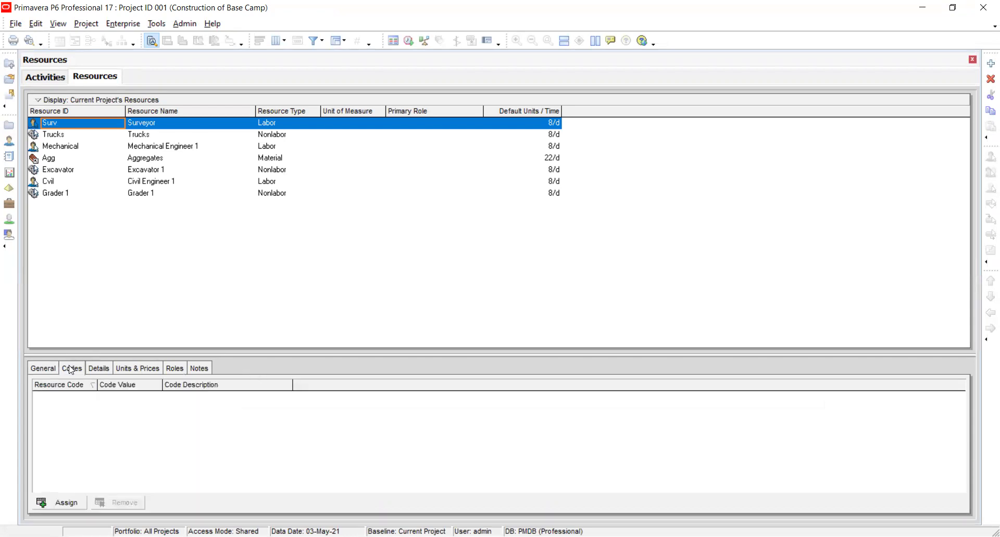
click(100, 368)
click(132, 369)
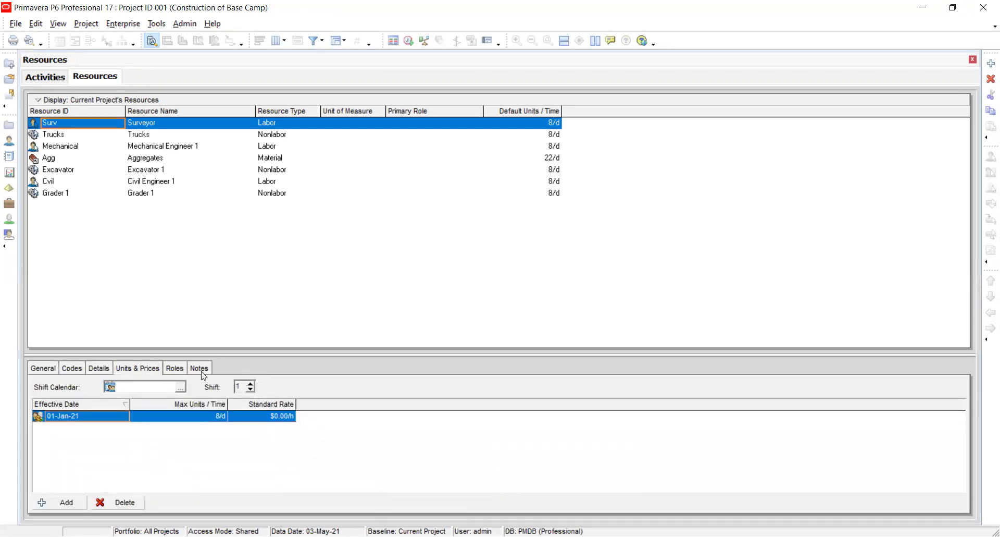
click(47, 367)
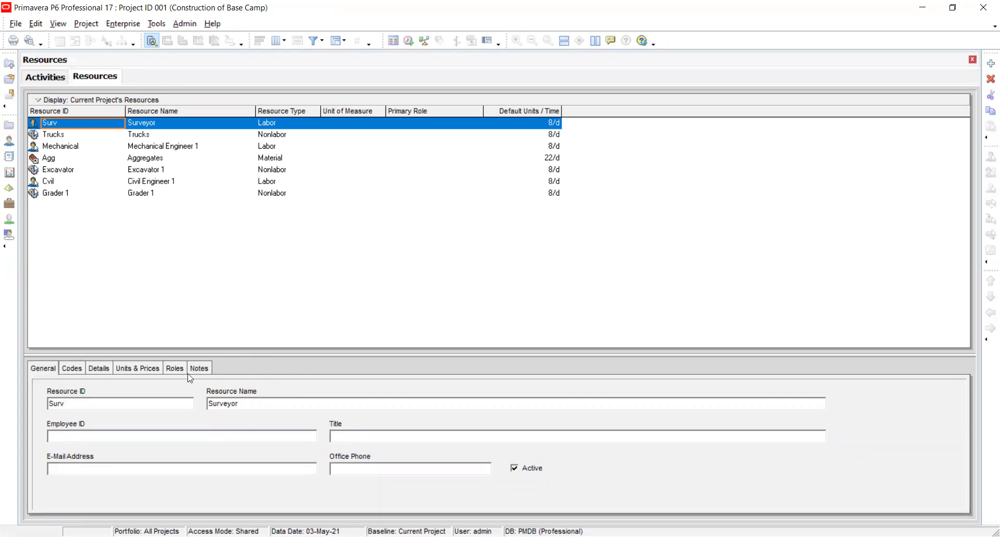
click(71, 370)
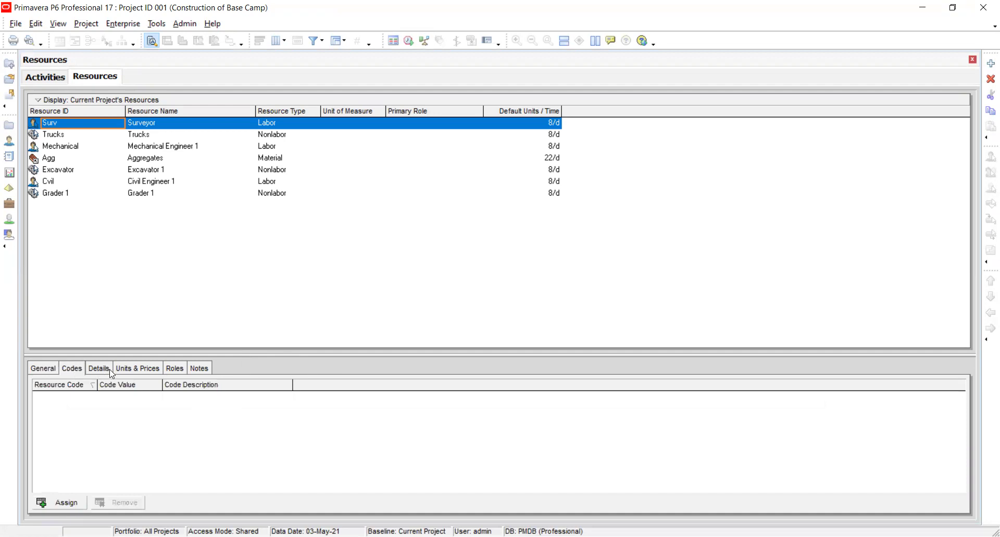
click(104, 370)
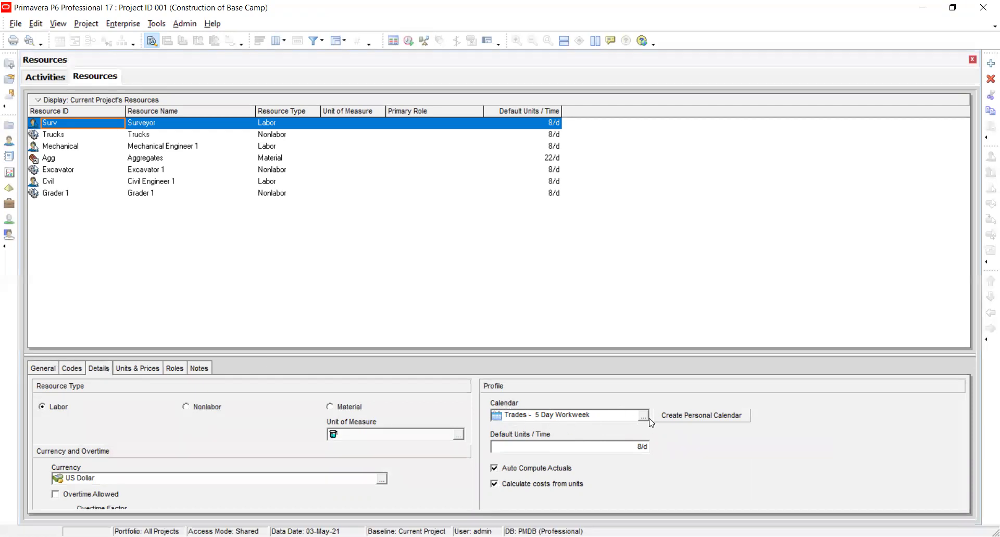
click(98, 371)
Check the resource type and assigned calendar of Trucks, Mechanical Engineer 1 and Aggregates in turn.
click(87, 136)
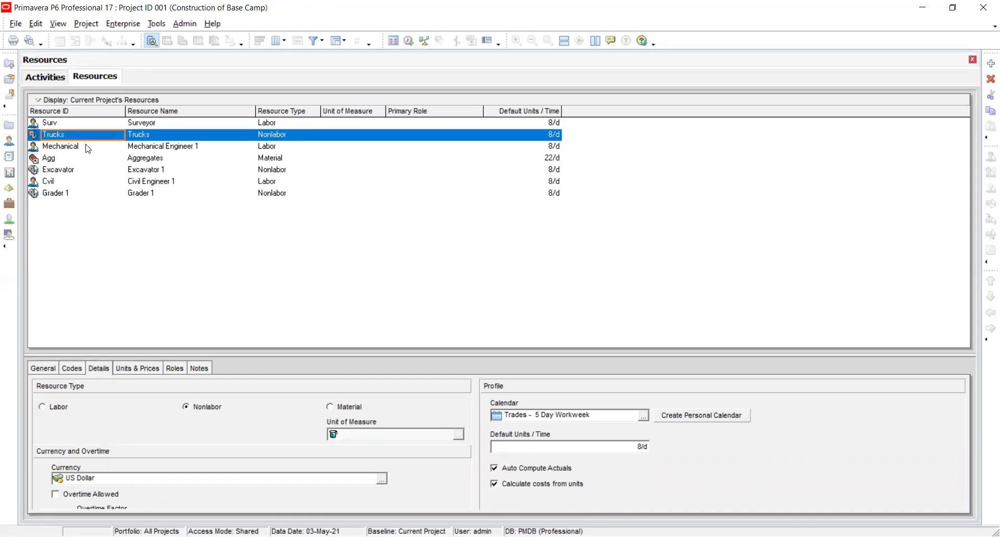
click(83, 148)
click(58, 161)
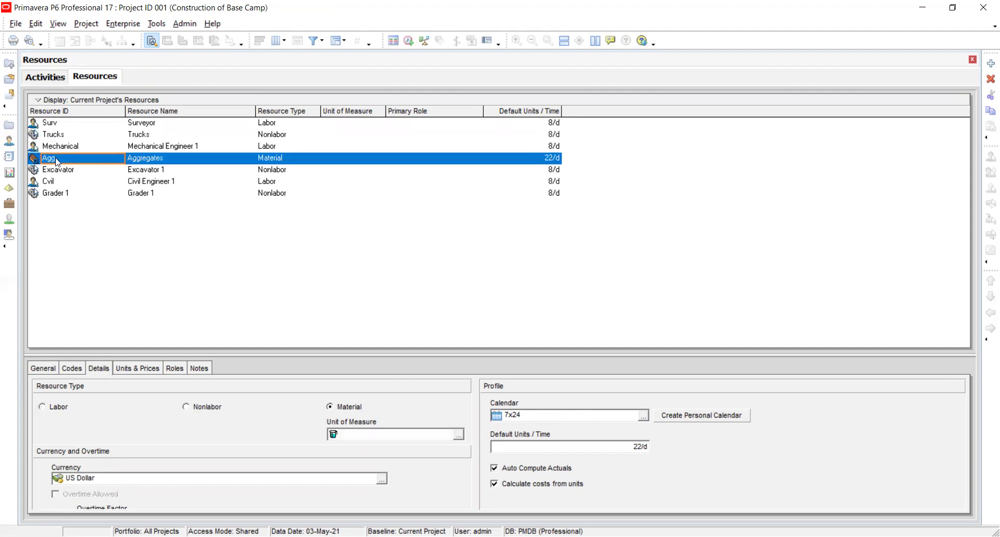
View the global calendars available for Mechanical Engineer 1, then create a personal calendar for this resource and close its calendar editor.
click(77, 148)
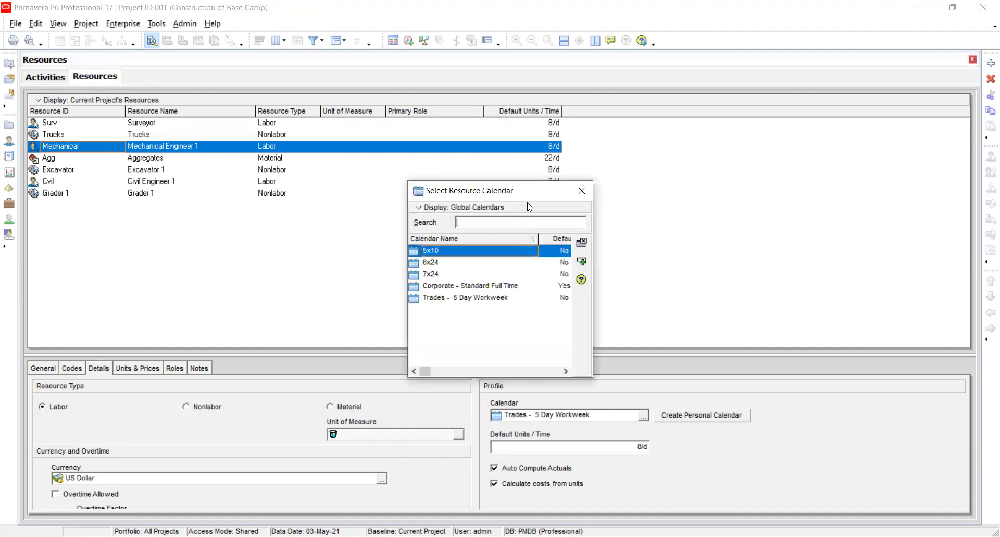
click(582, 191)
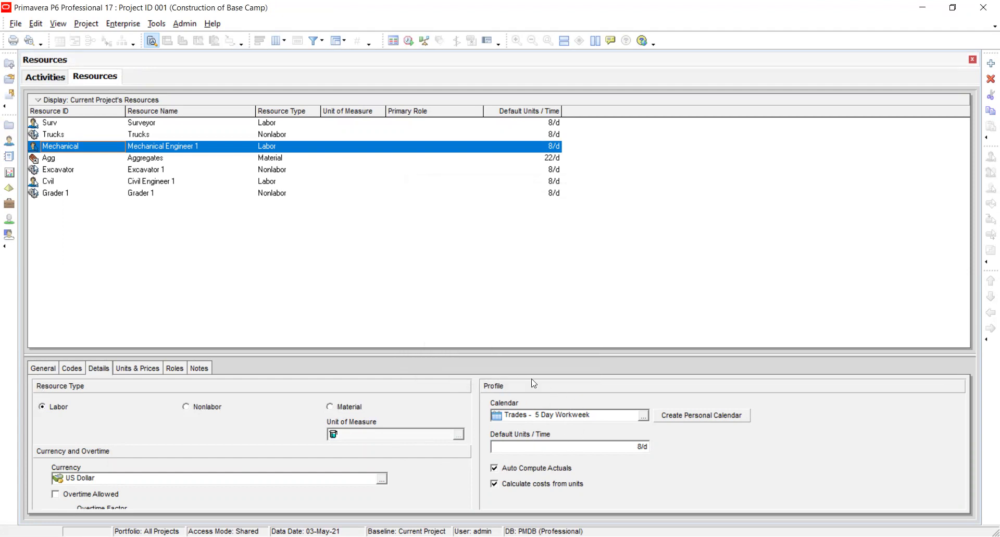
click(677, 415)
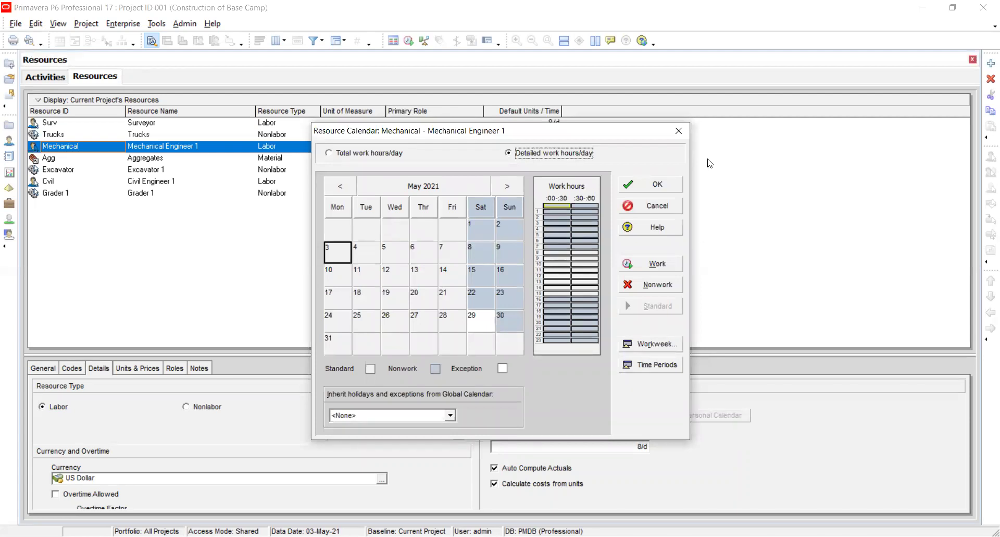
click(679, 132)
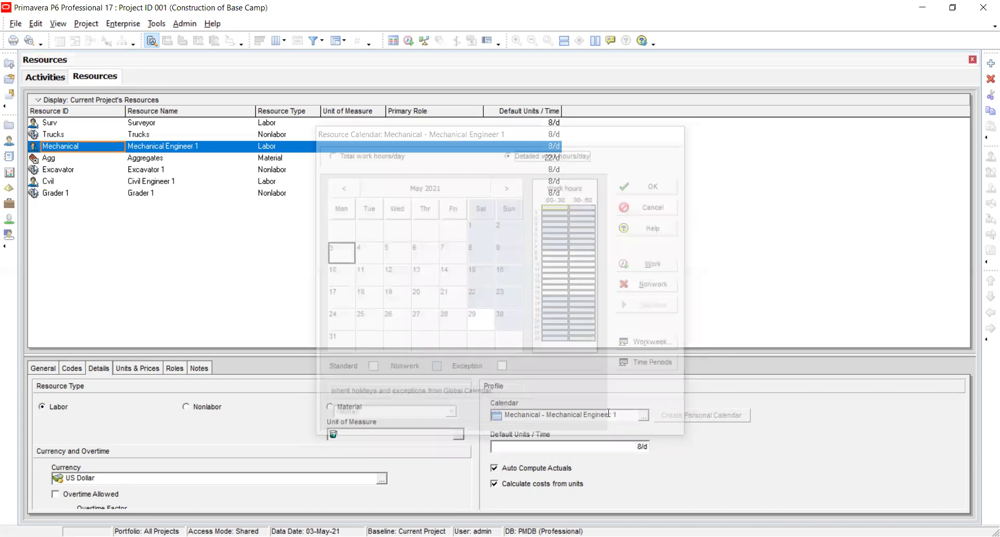
Look through the global calendars selectable for Mechanical Engineer 1 and close the list without choosing one.
click(644, 417)
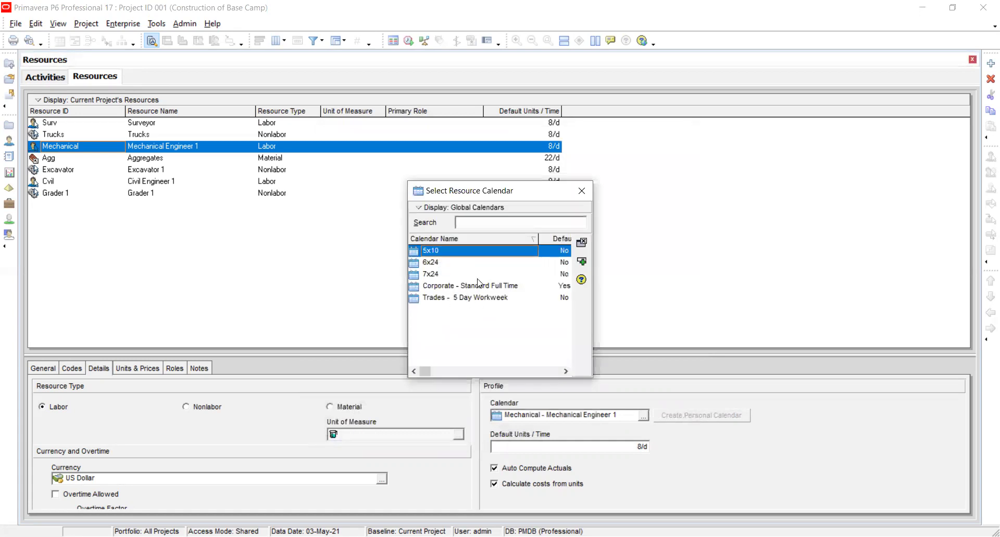
click(500, 221)
click(581, 190)
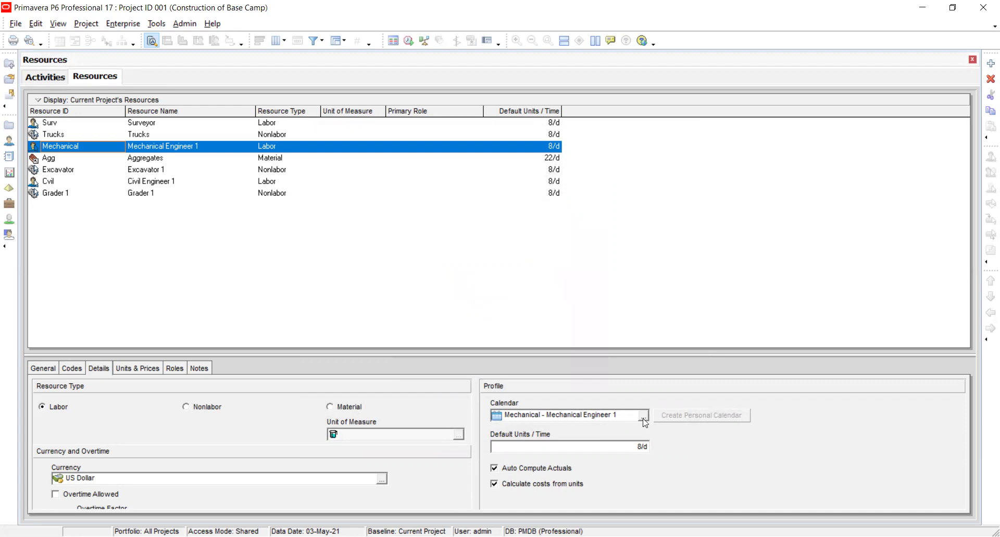
Create a personal calendar for the Aggregates resource and leave its calendar editor, discarding any edits.
click(185, 160)
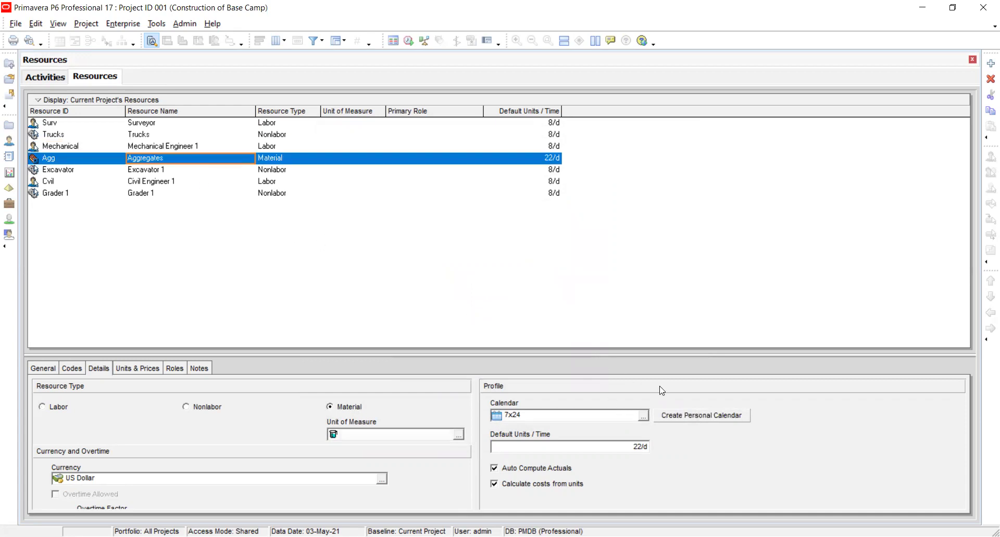
click(679, 413)
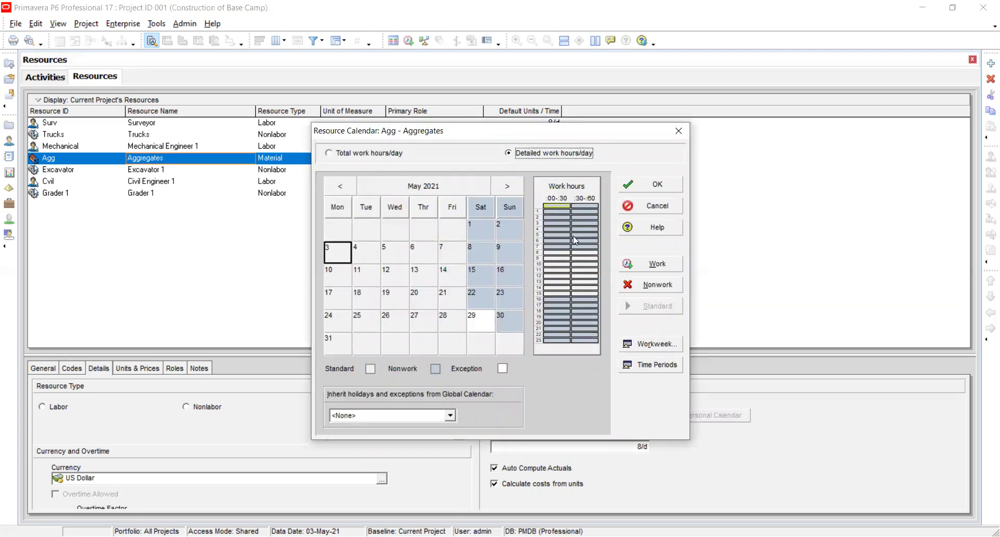
click(648, 203)
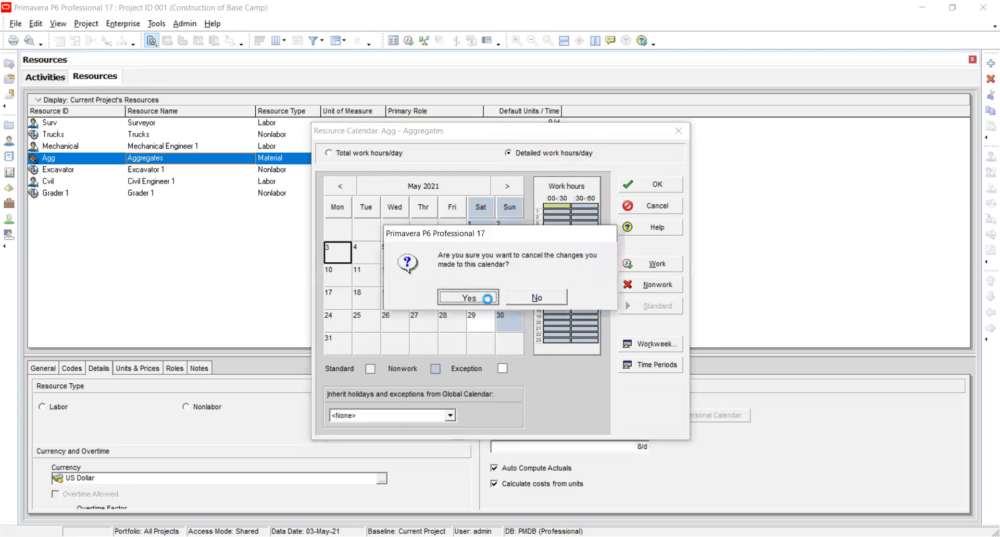
click(461, 293)
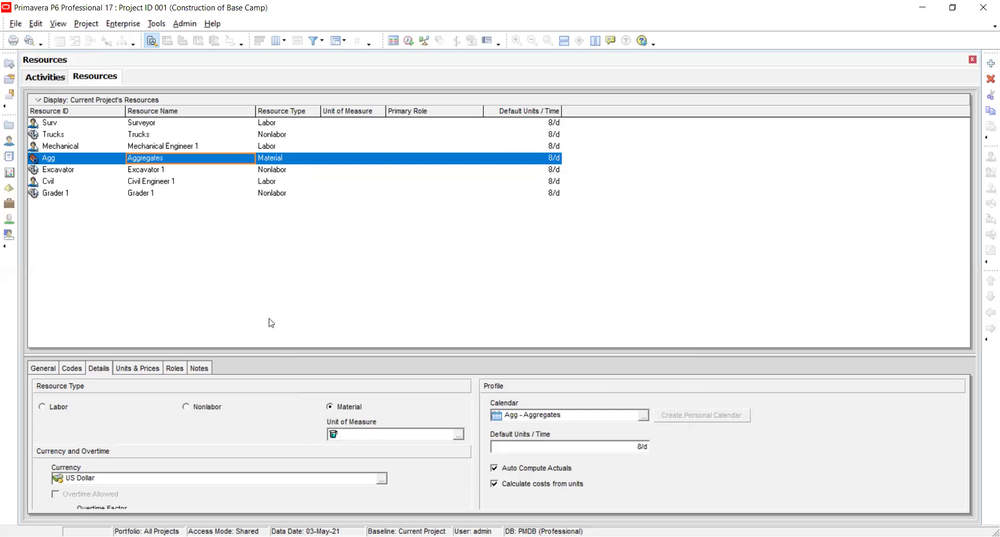
Assign the Corporate - Standard Full Time calendar to Civil Engineer 1 and close the Resources window.
click(174, 182)
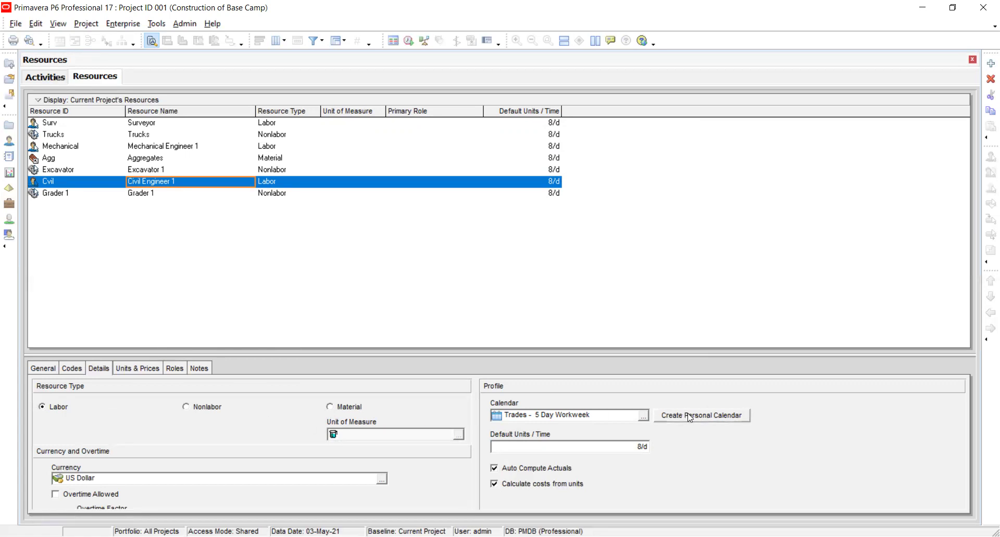
click(640, 416)
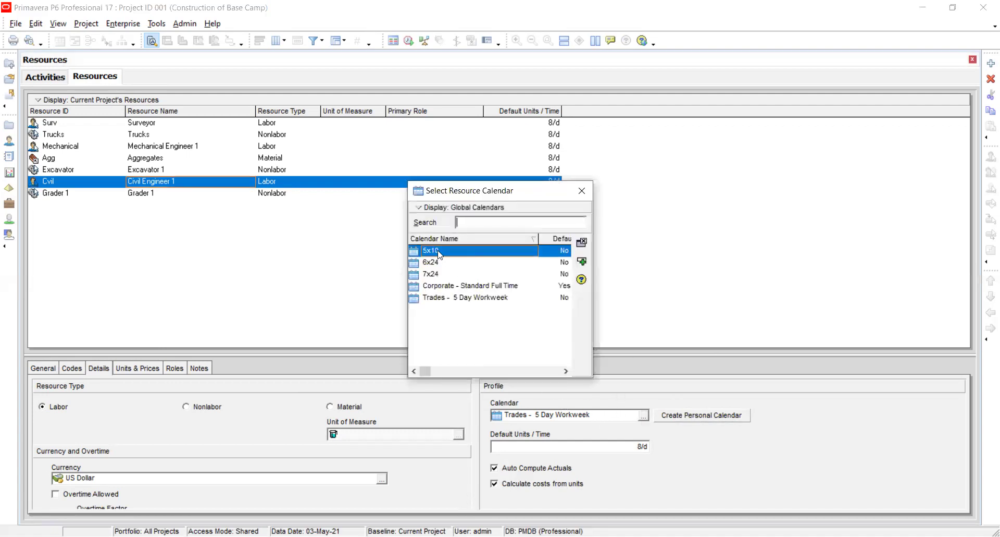
click(454, 286)
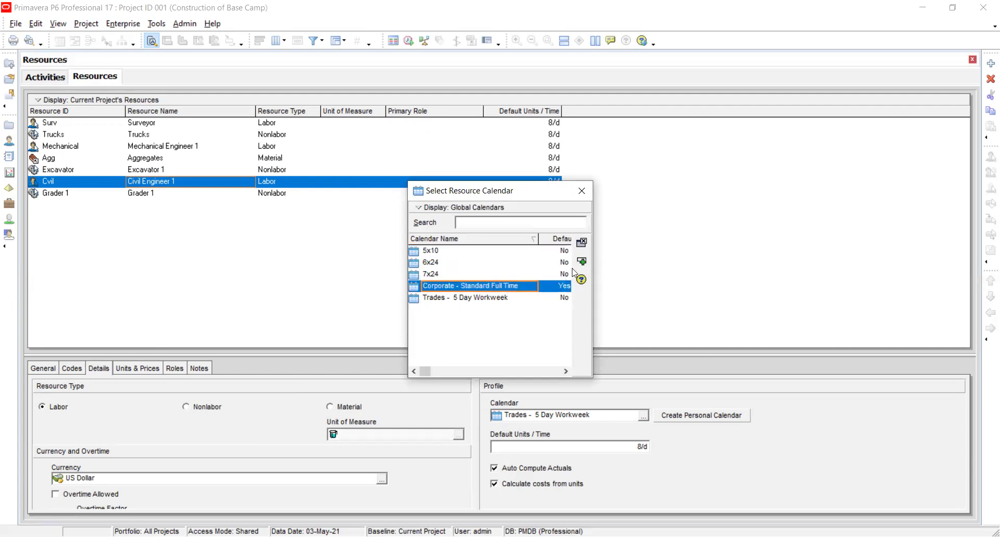
key(Return)
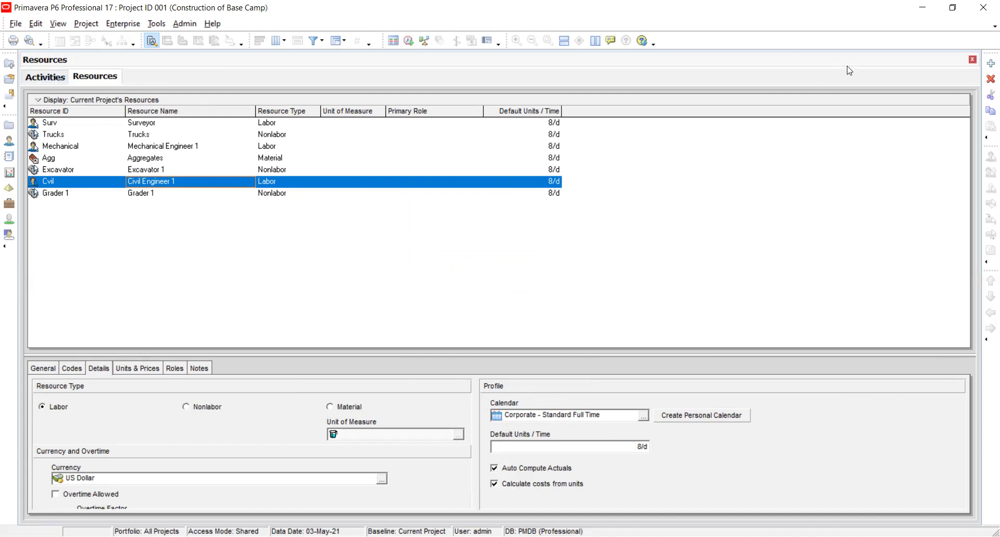
click(973, 61)
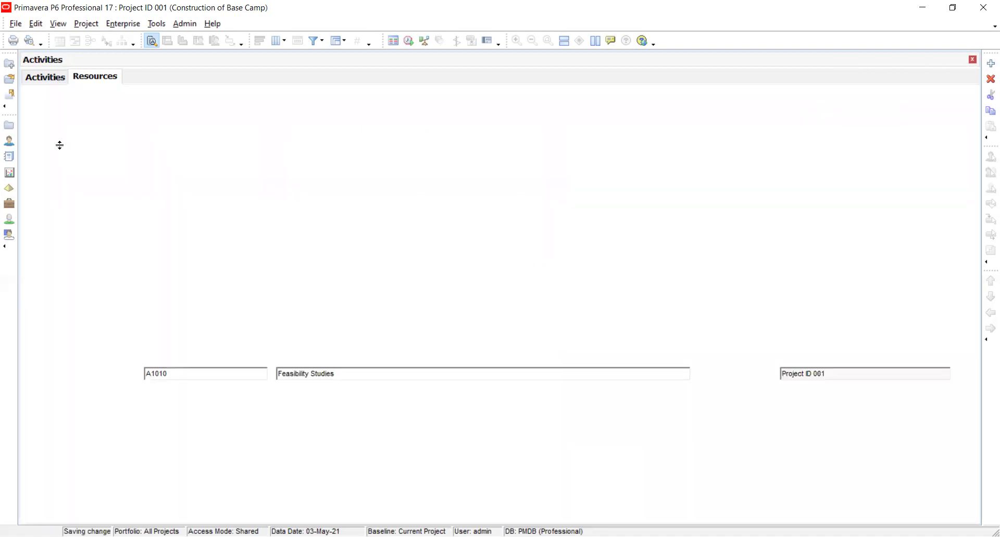